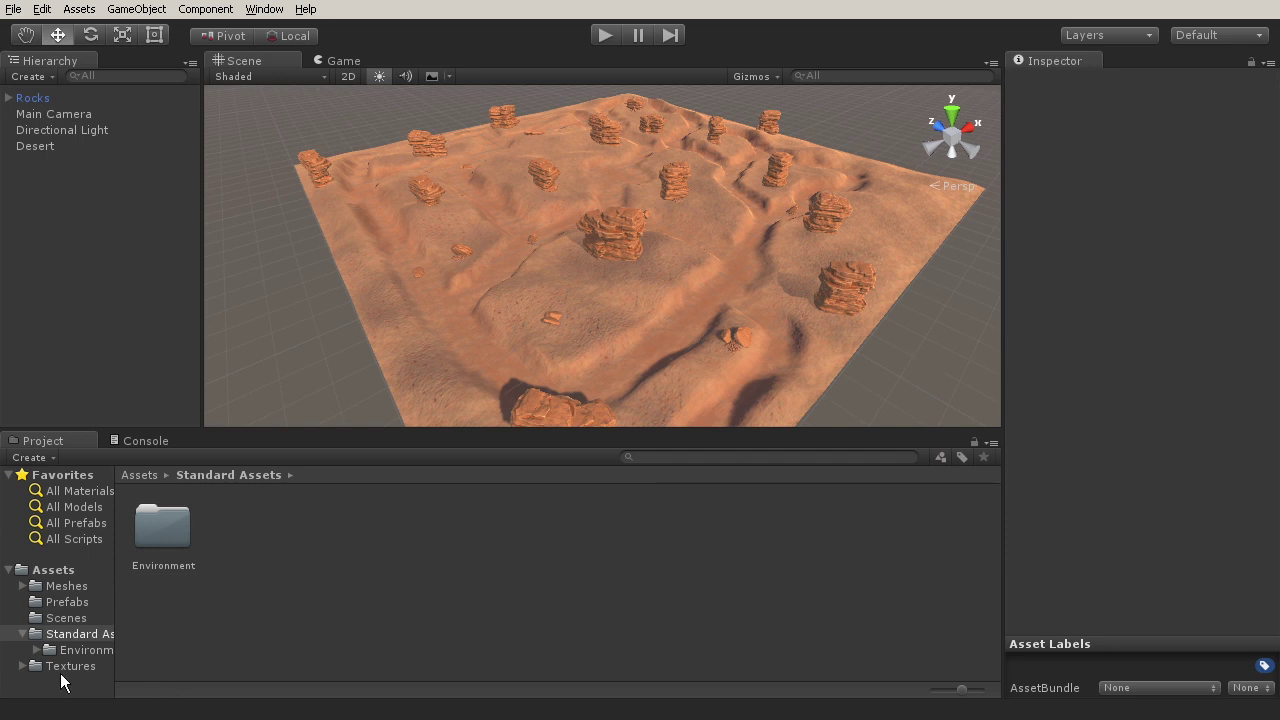
Collapse the Standard Assets folder in the Project panel to hide its Environment subfolder
double_click(30, 634)
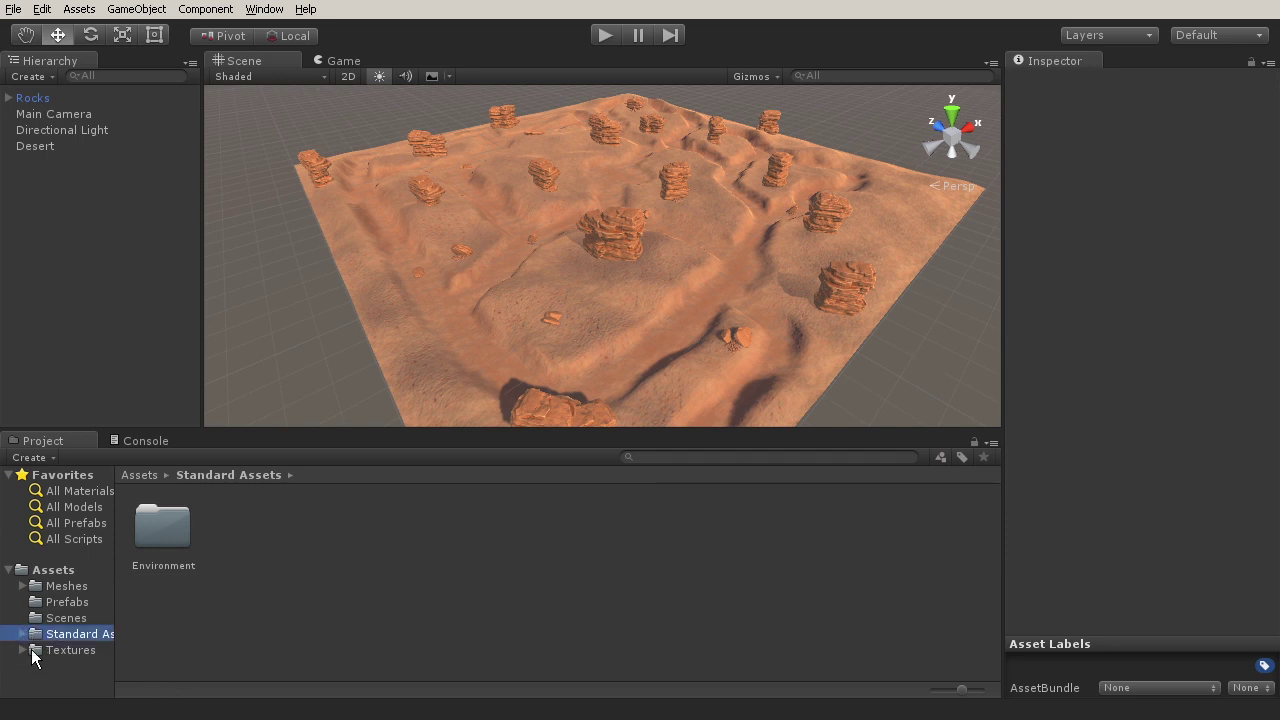
Start importing the ParticleSystems standard asset package from the Assets context menu
right_click(58, 570)
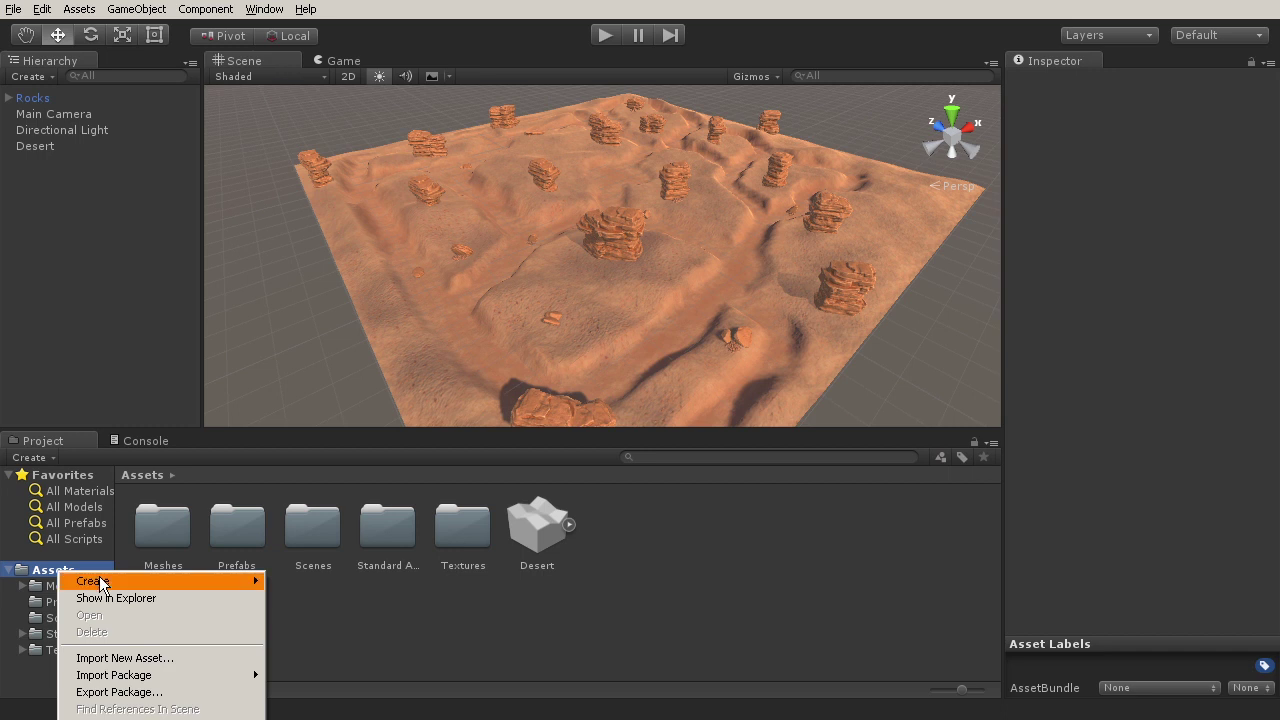
mouse_move(137, 677)
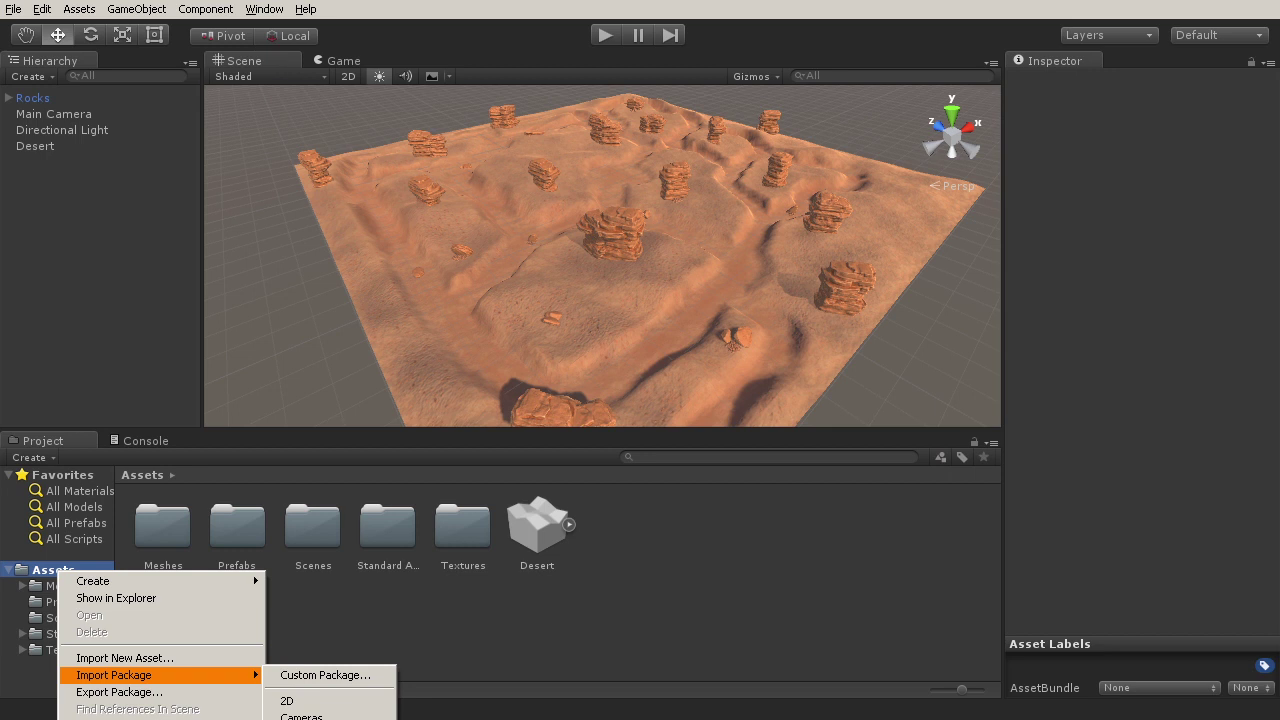
click(320, 719)
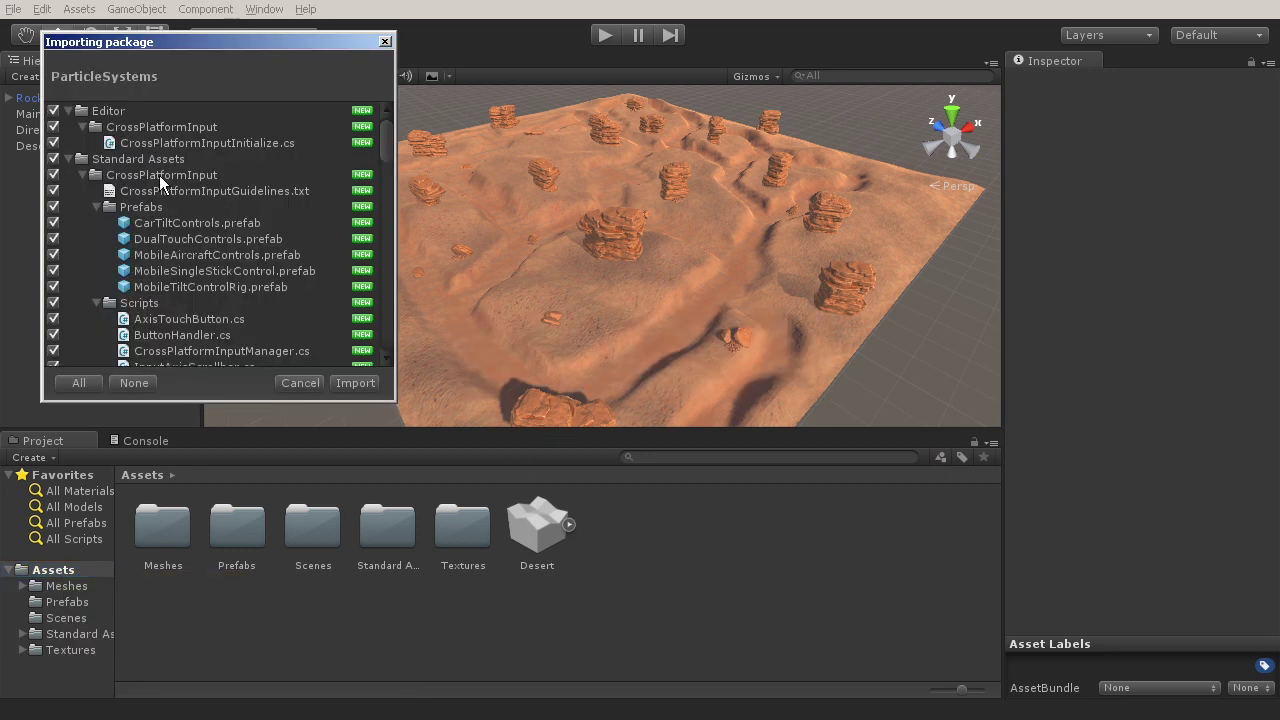
Exclude the Editor and CrossPlatformInput folders from the import list
click(54, 112)
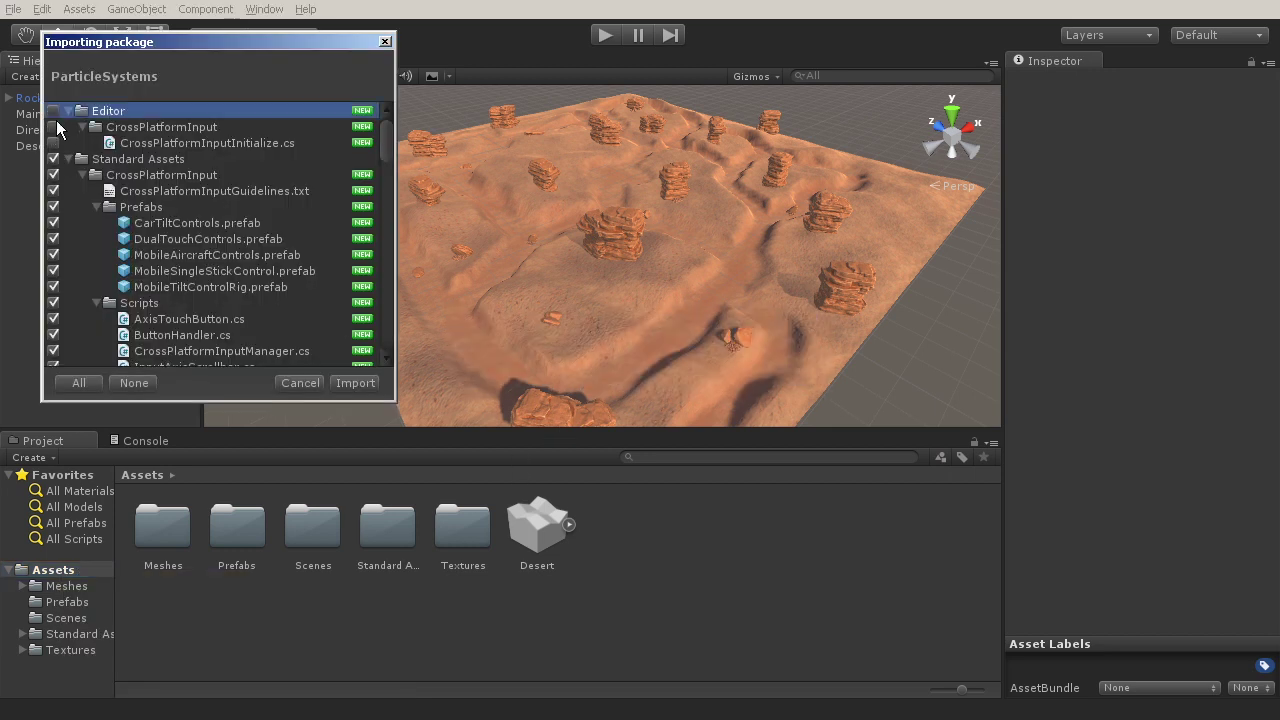
click(69, 160)
click(69, 160)
click(54, 176)
click(83, 176)
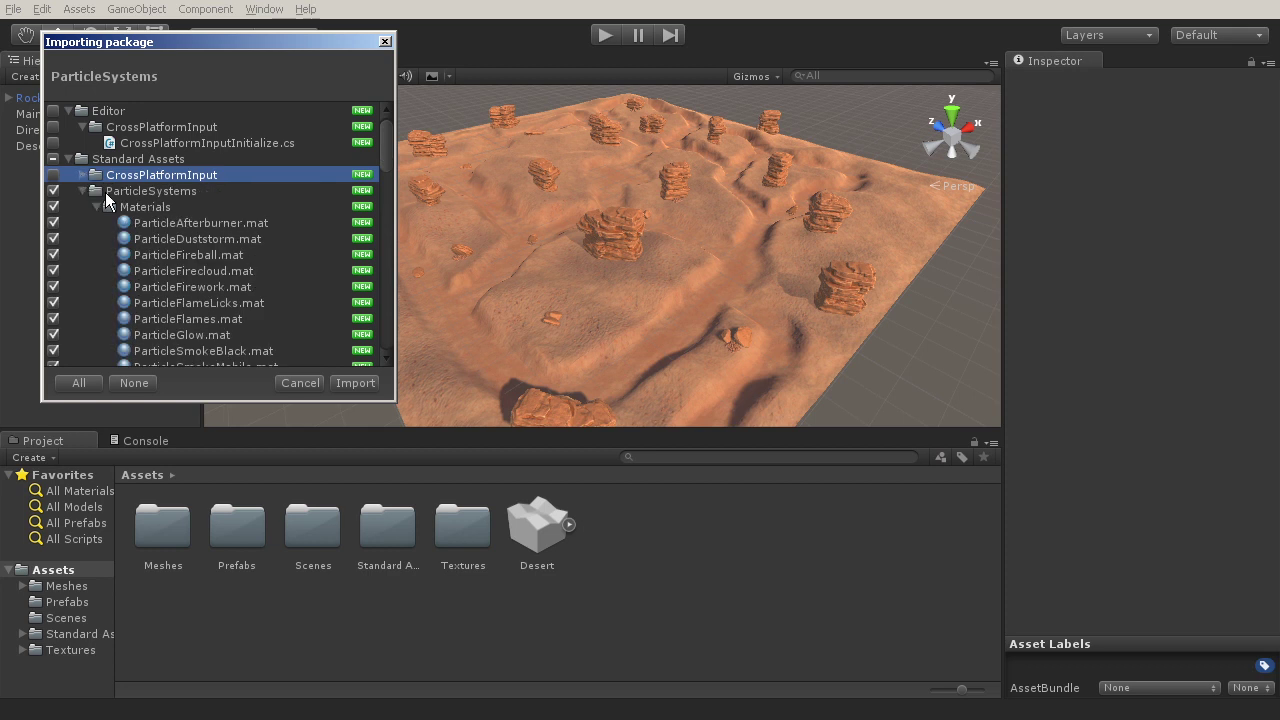
scroll(143, 237, down, 3)
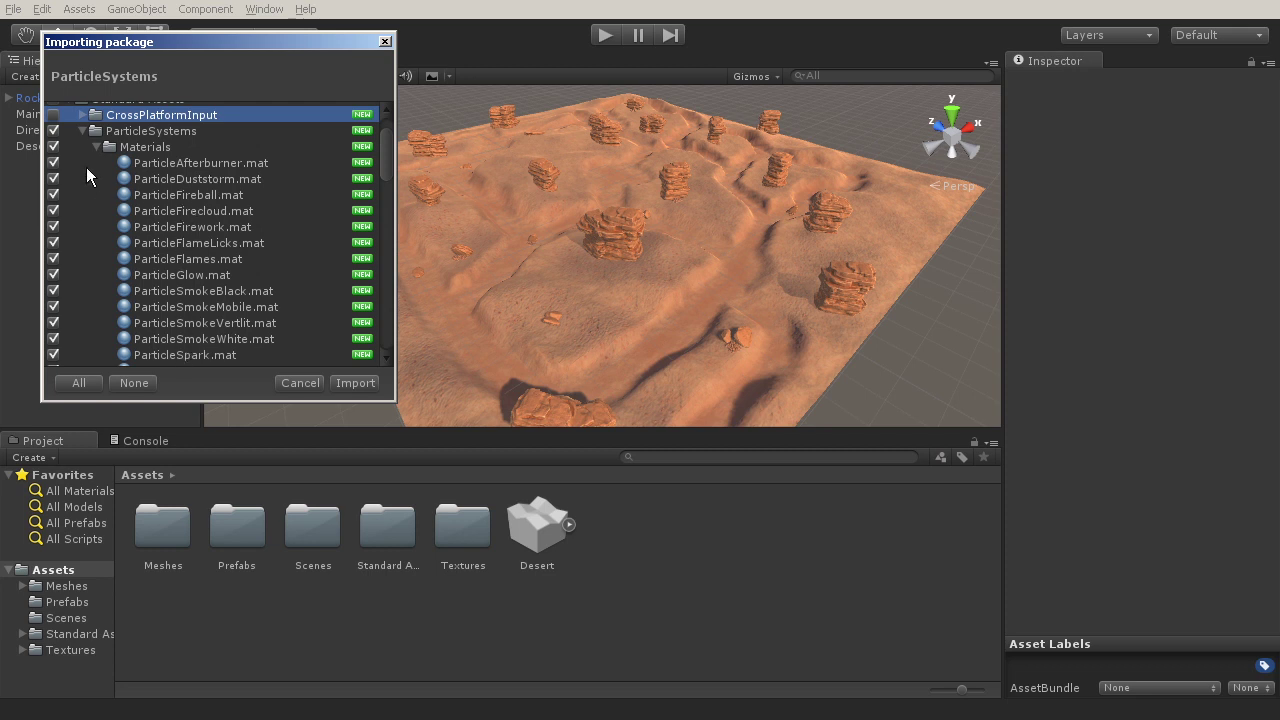
Deselect everything, then include the ParticleDuststorm material and ParticleSystemsGuidelines.txt
click(127, 386)
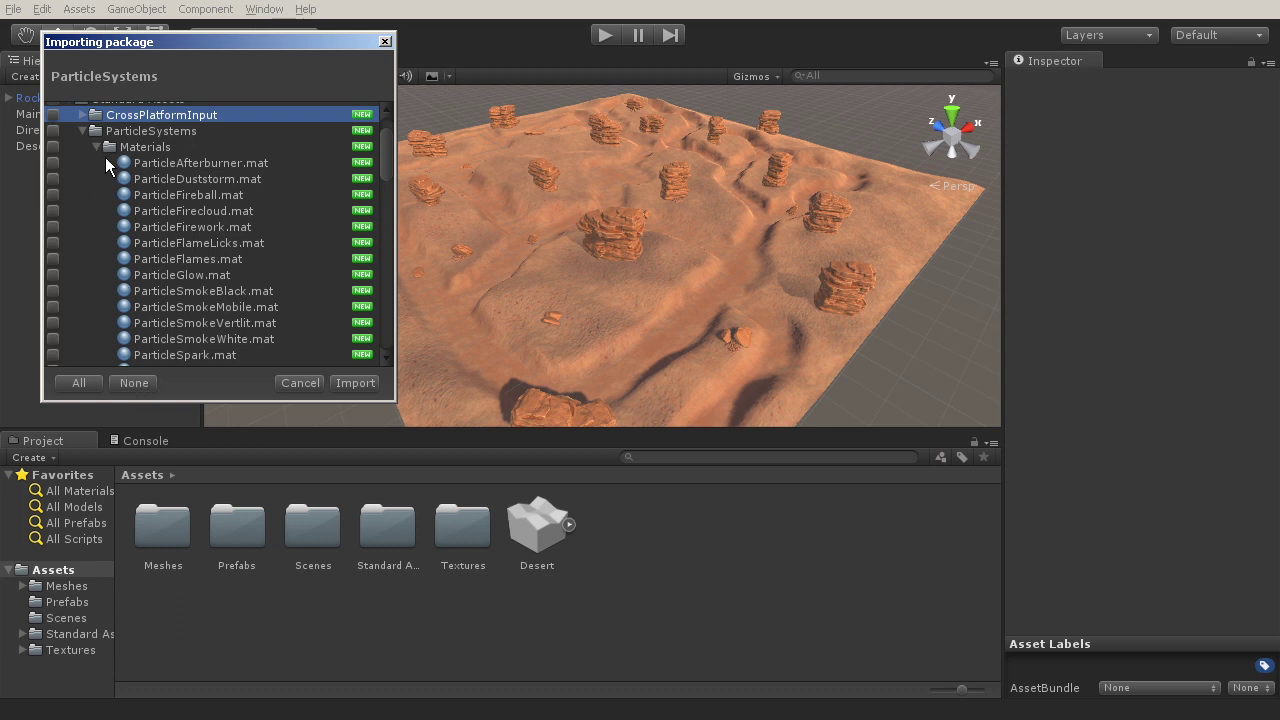
click(55, 178)
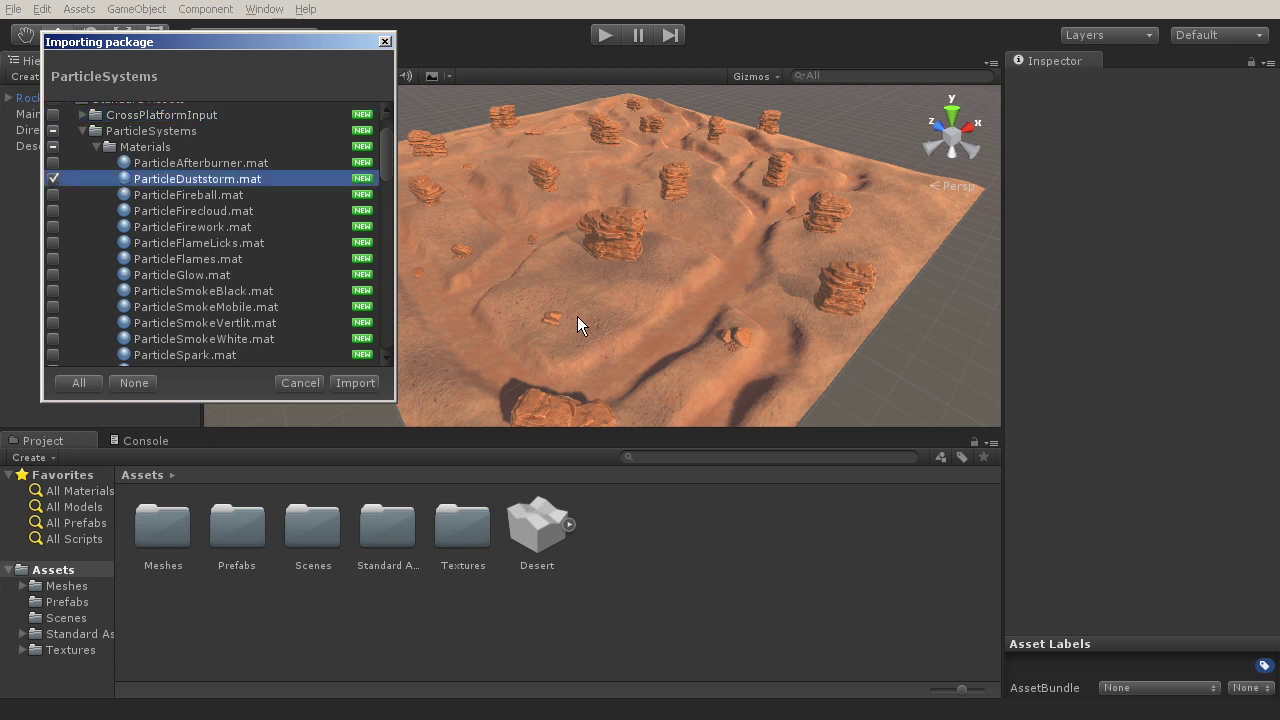
scroll(183, 283, down, 1)
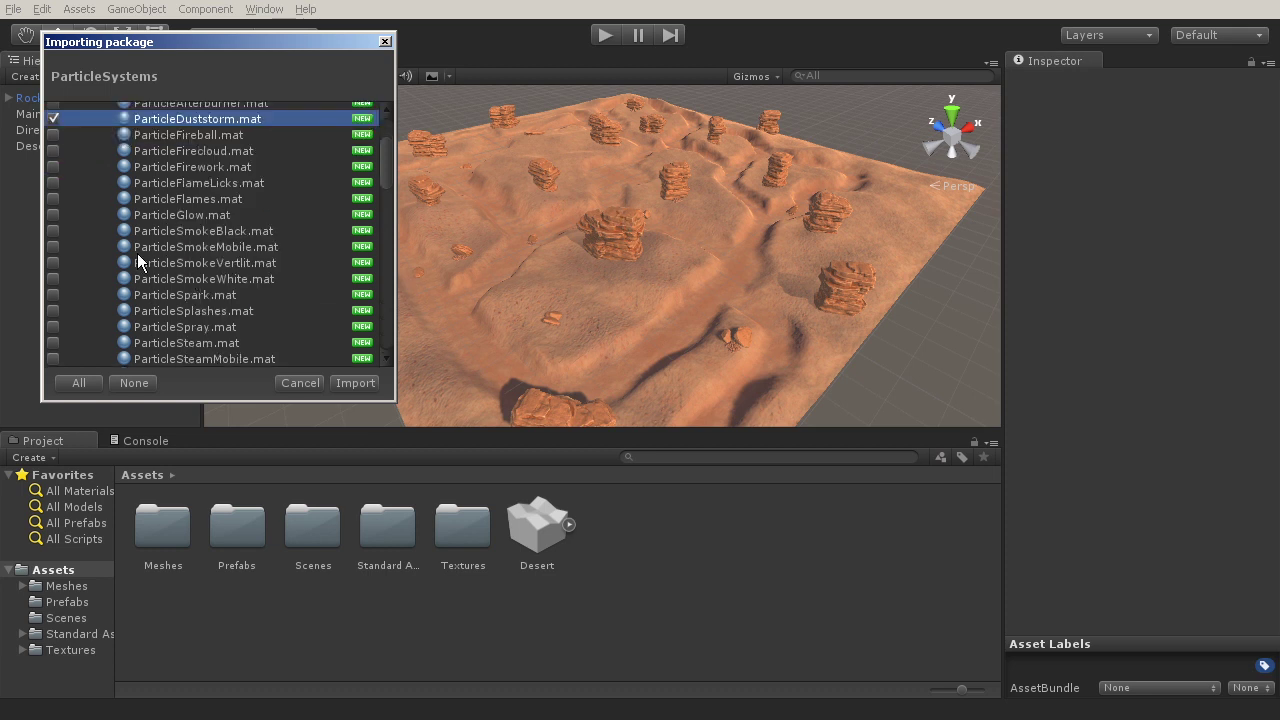
scroll(178, 265, down, 1)
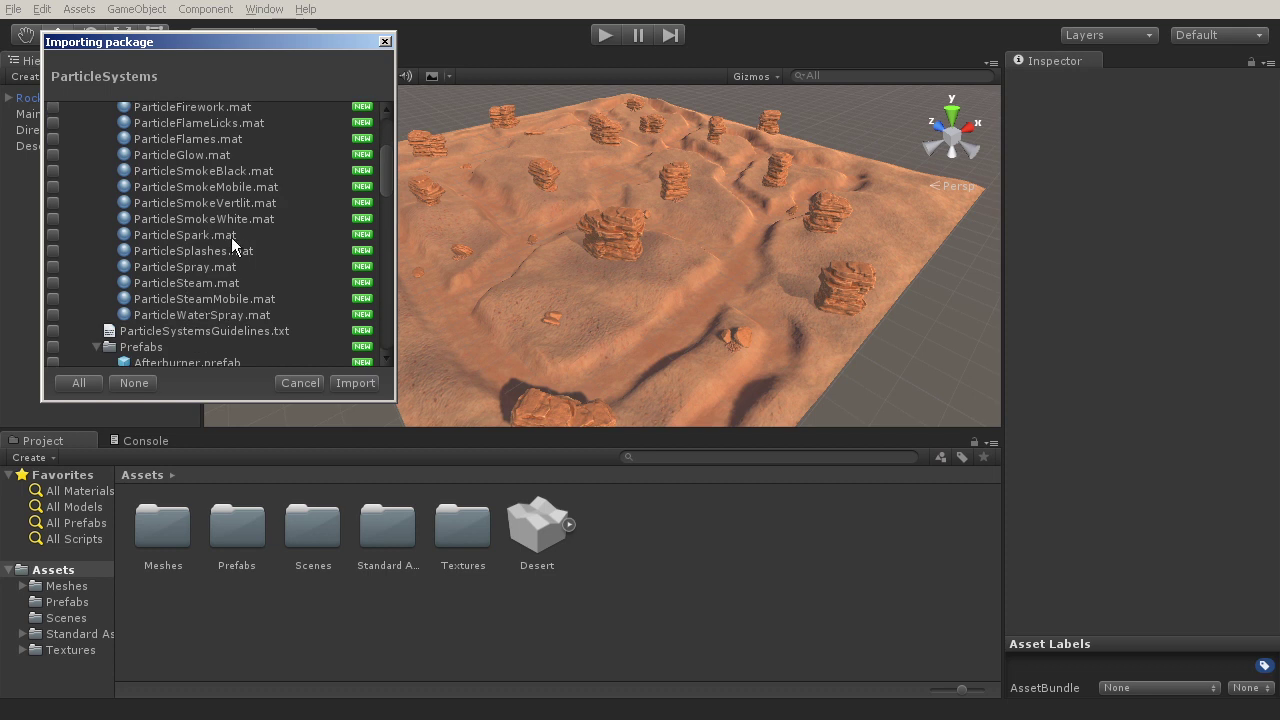
scroll(165, 245, down, 1)
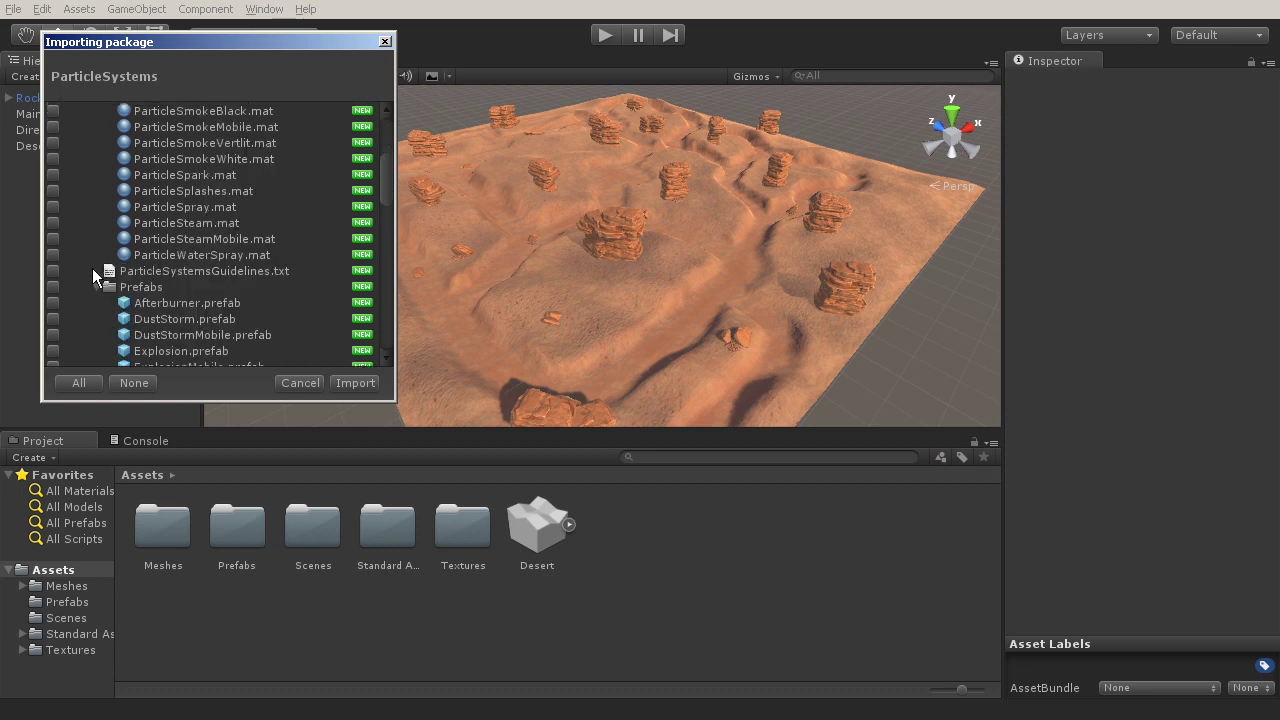
click(53, 271)
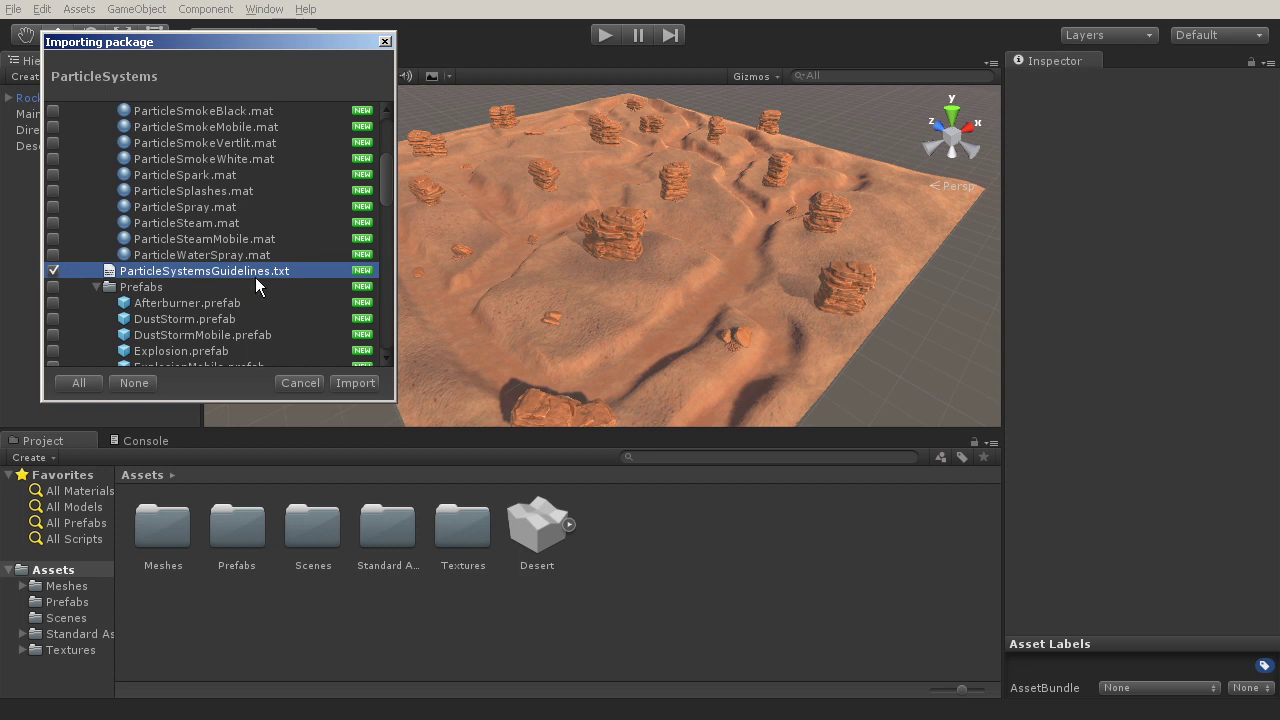
Include the DustStorm prefab, the Shaders folder and all particle textures in the import
scroll(168, 276, down, 1)
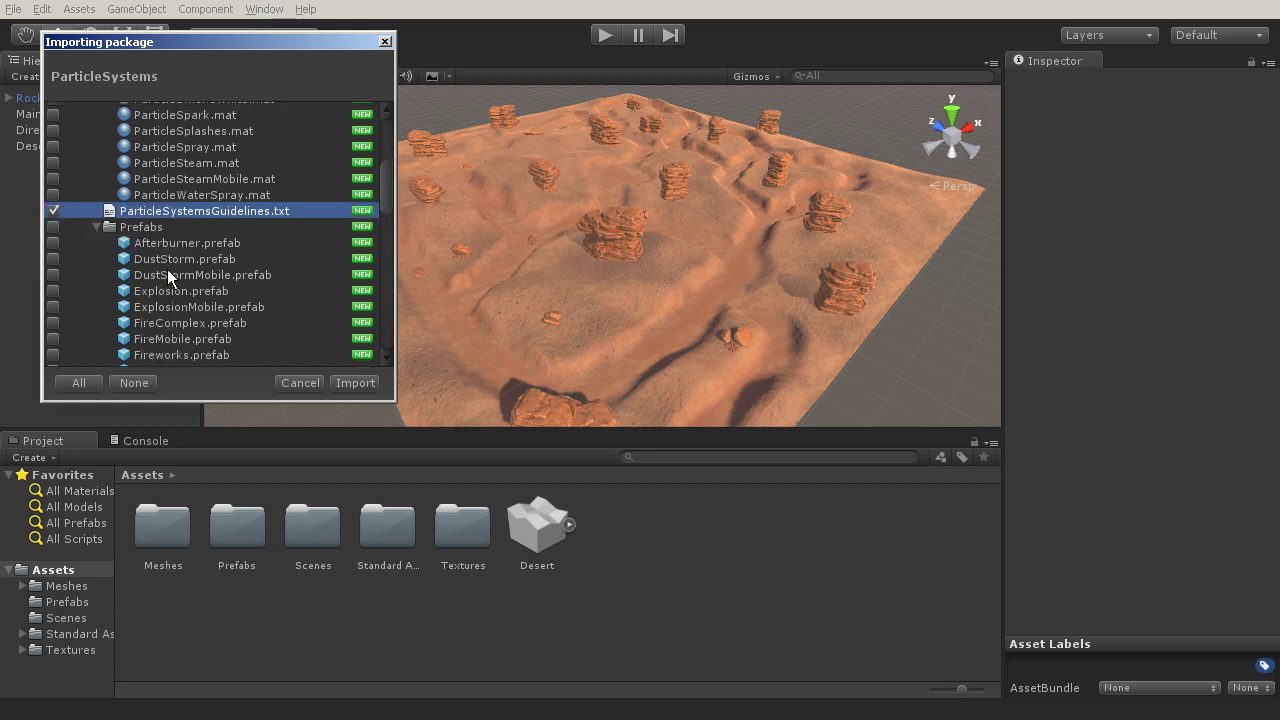
scroll(108, 250, down, 1)
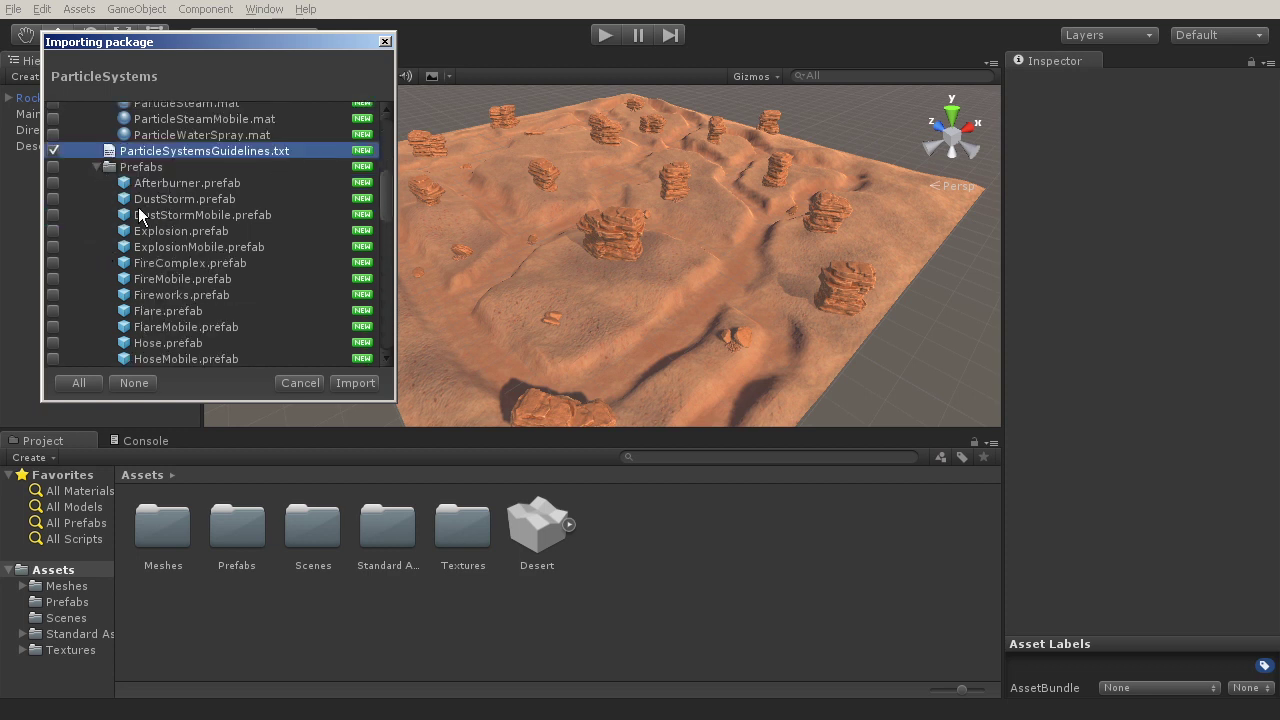
click(53, 198)
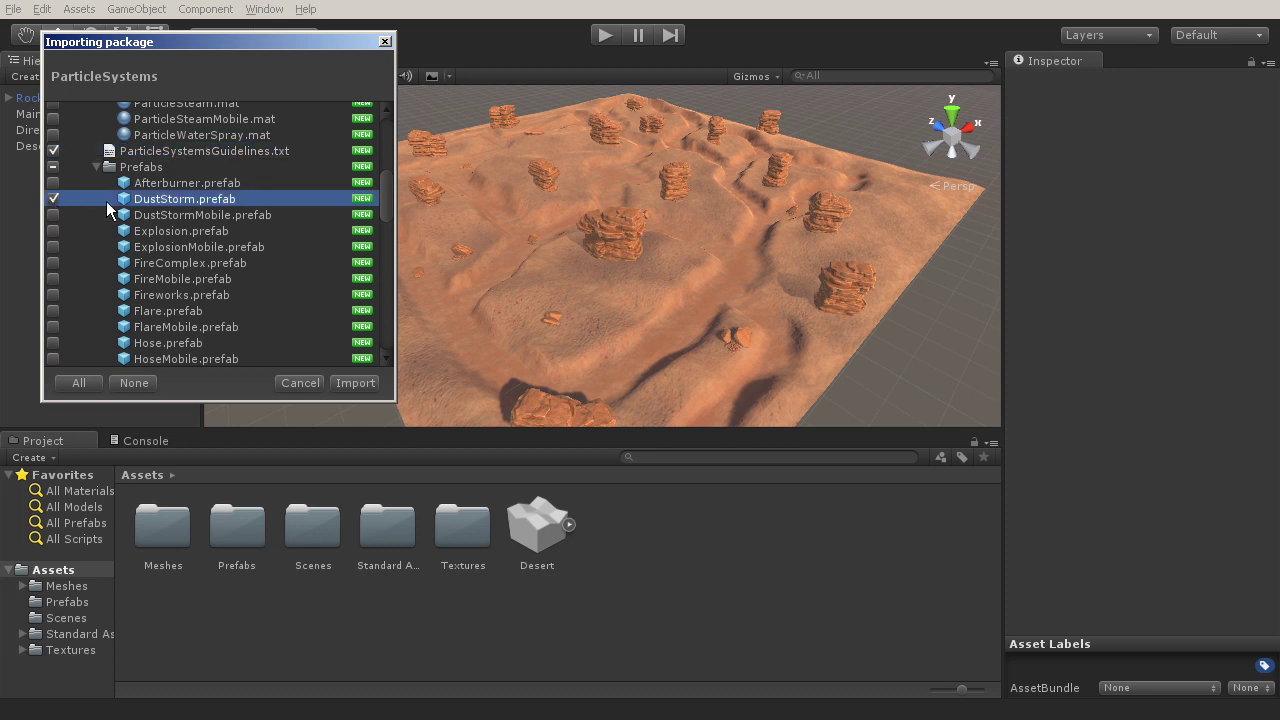
scroll(195, 212, down, 1)
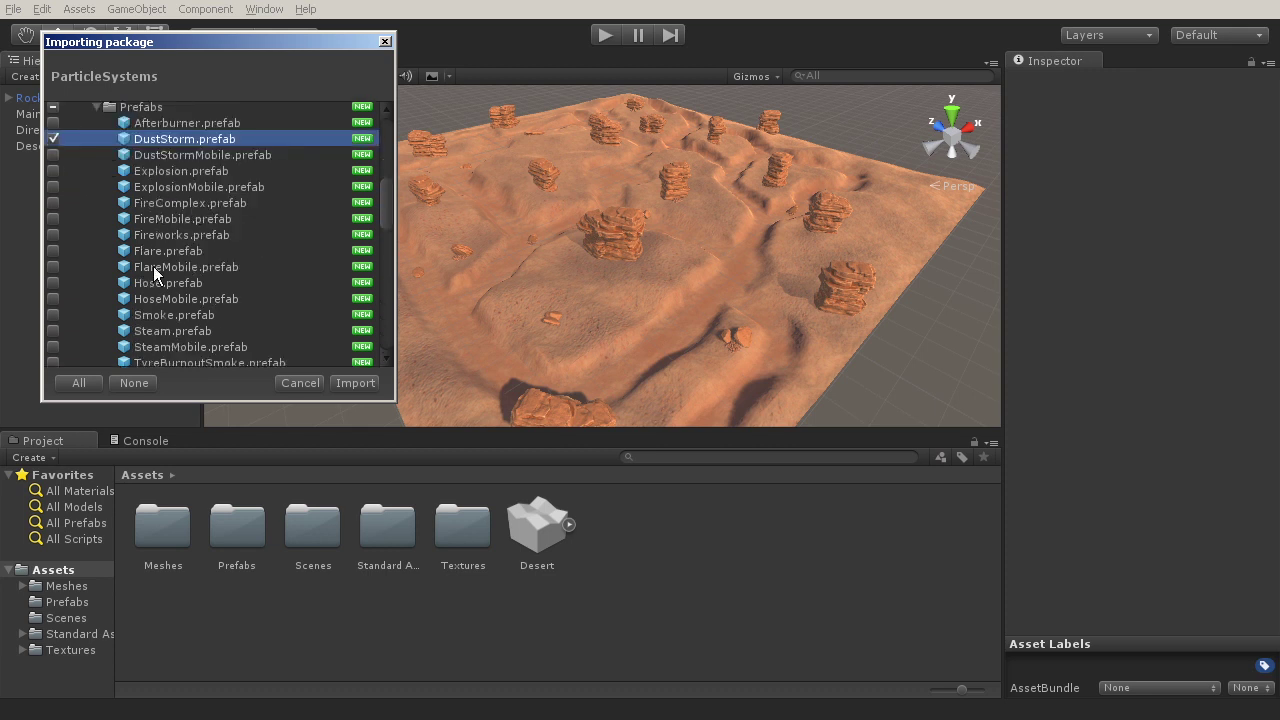
scroll(157, 290, down, 4)
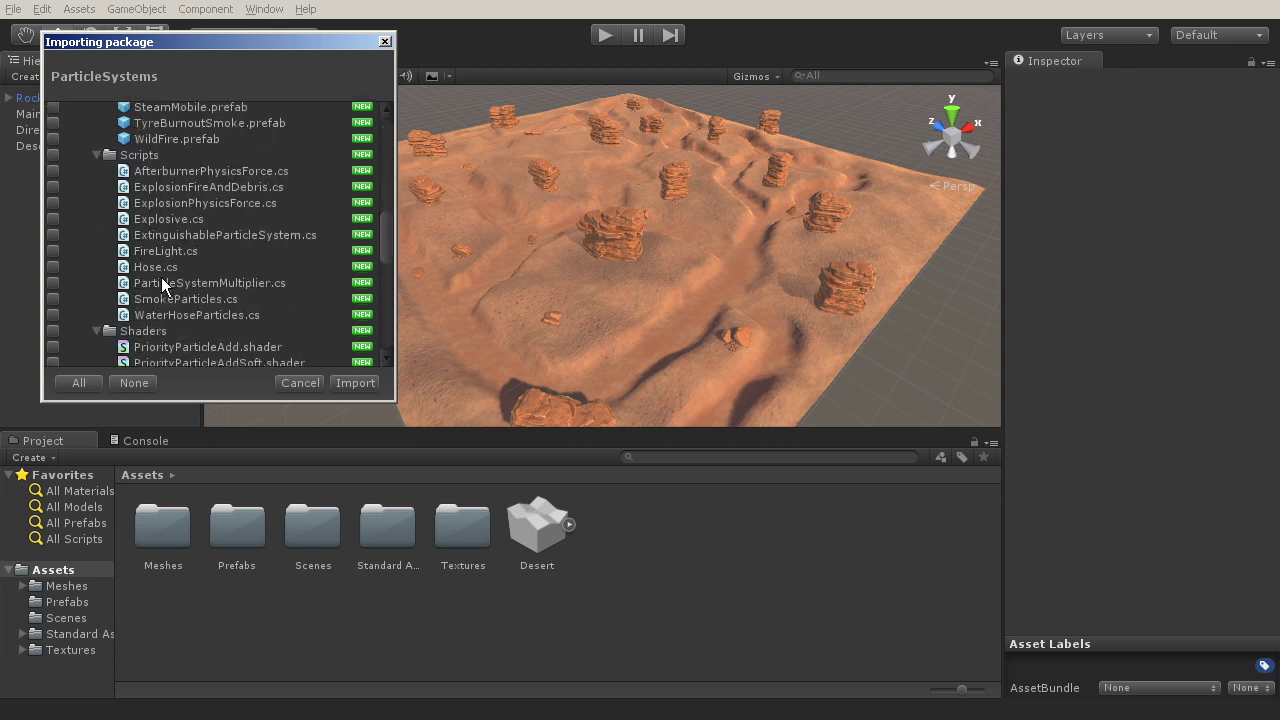
scroll(161, 277, down, 1)
scroll(161, 277, down, 1)
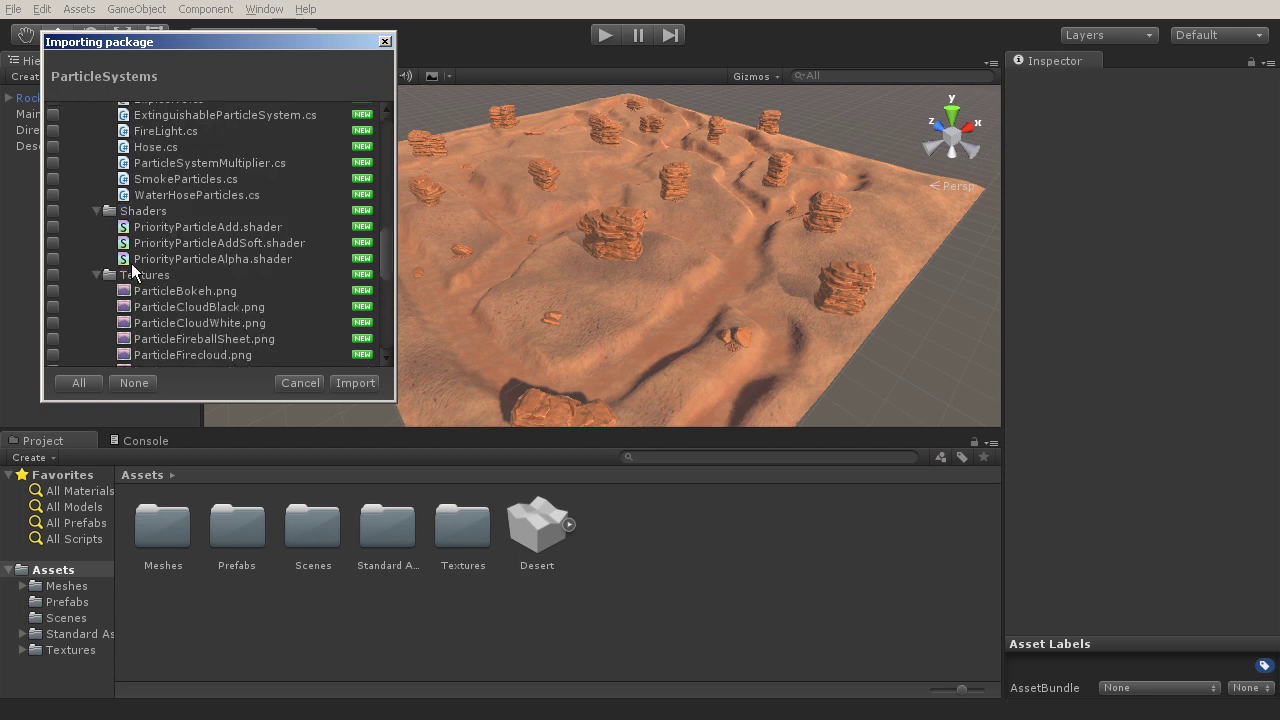
click(53, 210)
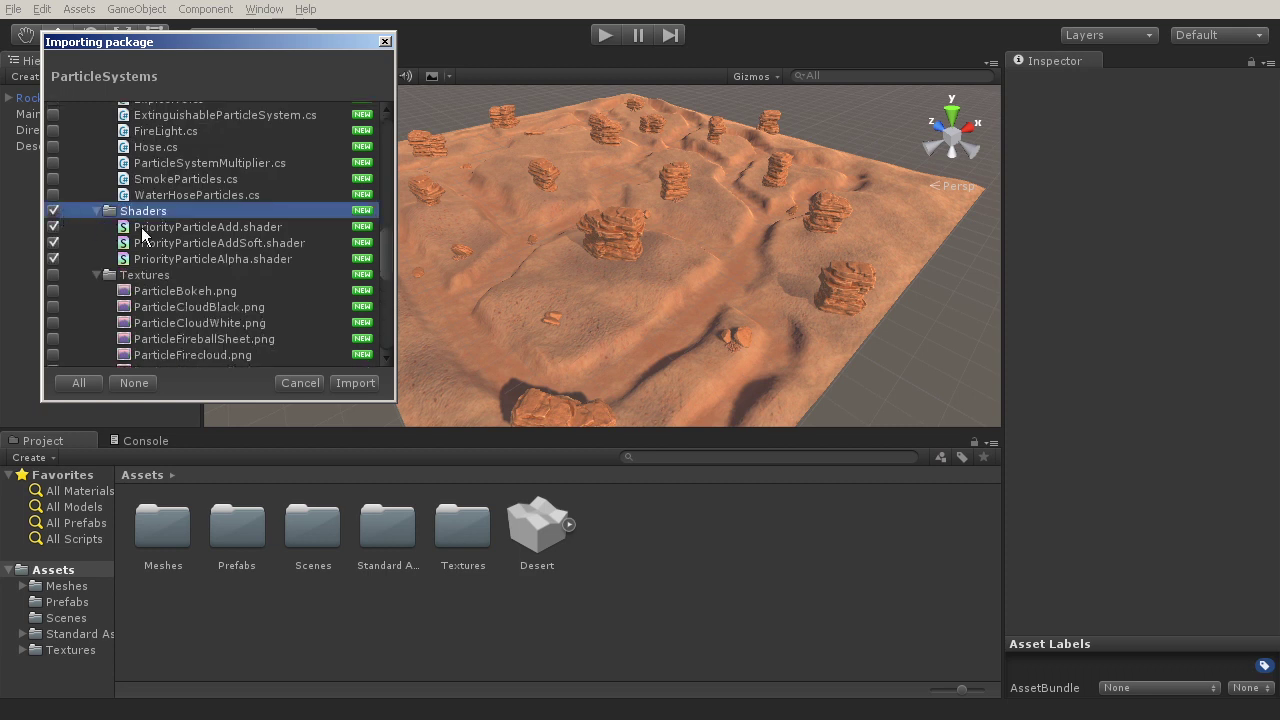
scroll(130, 280, down, 1)
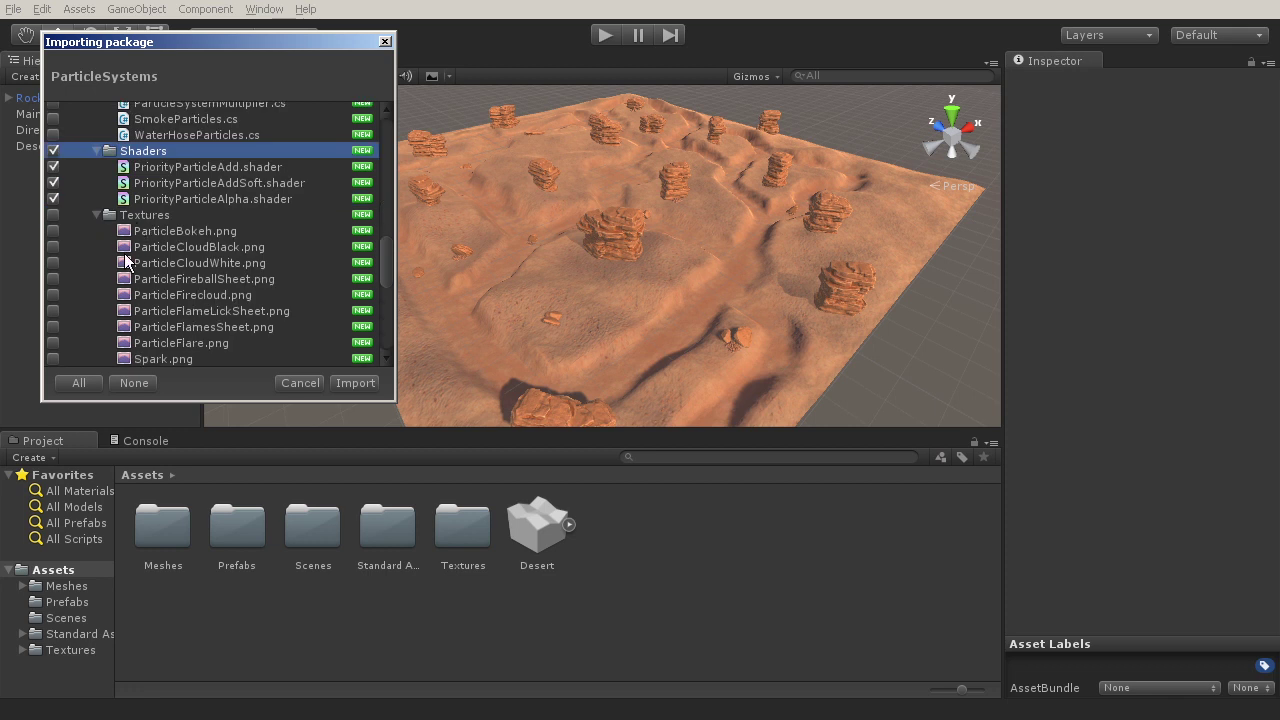
scroll(126, 259, down, 1)
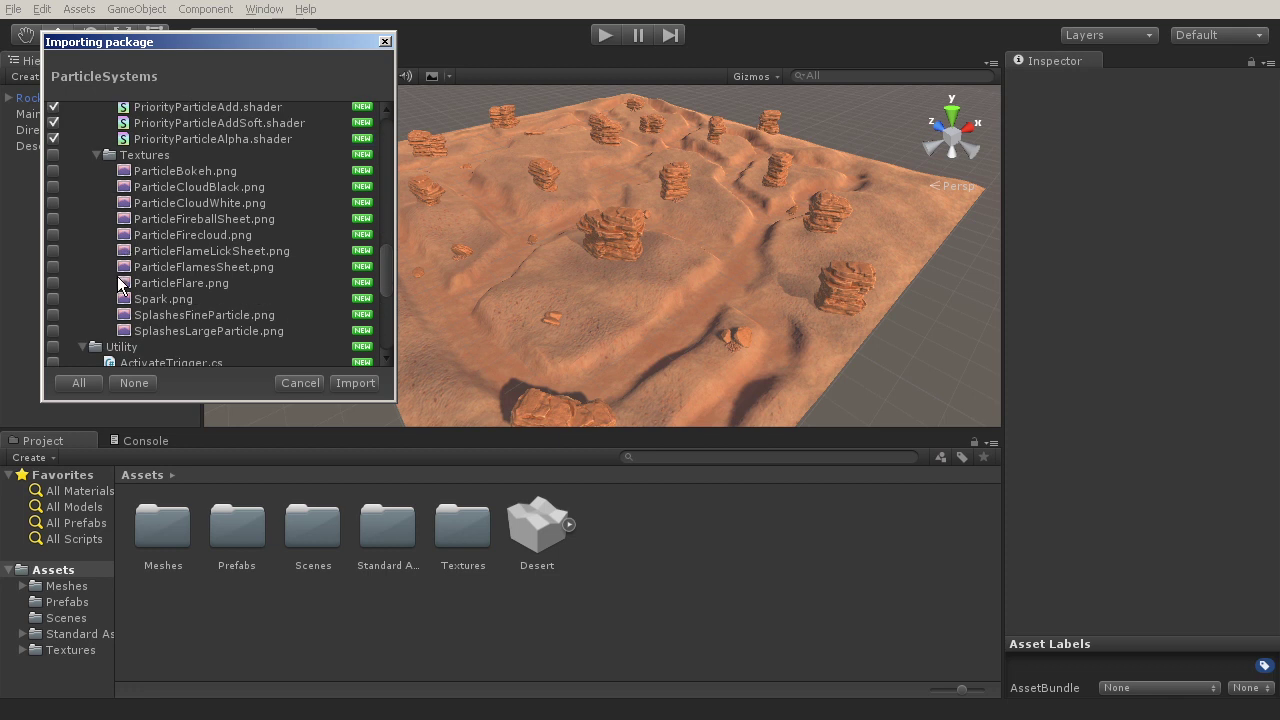
click(53, 154)
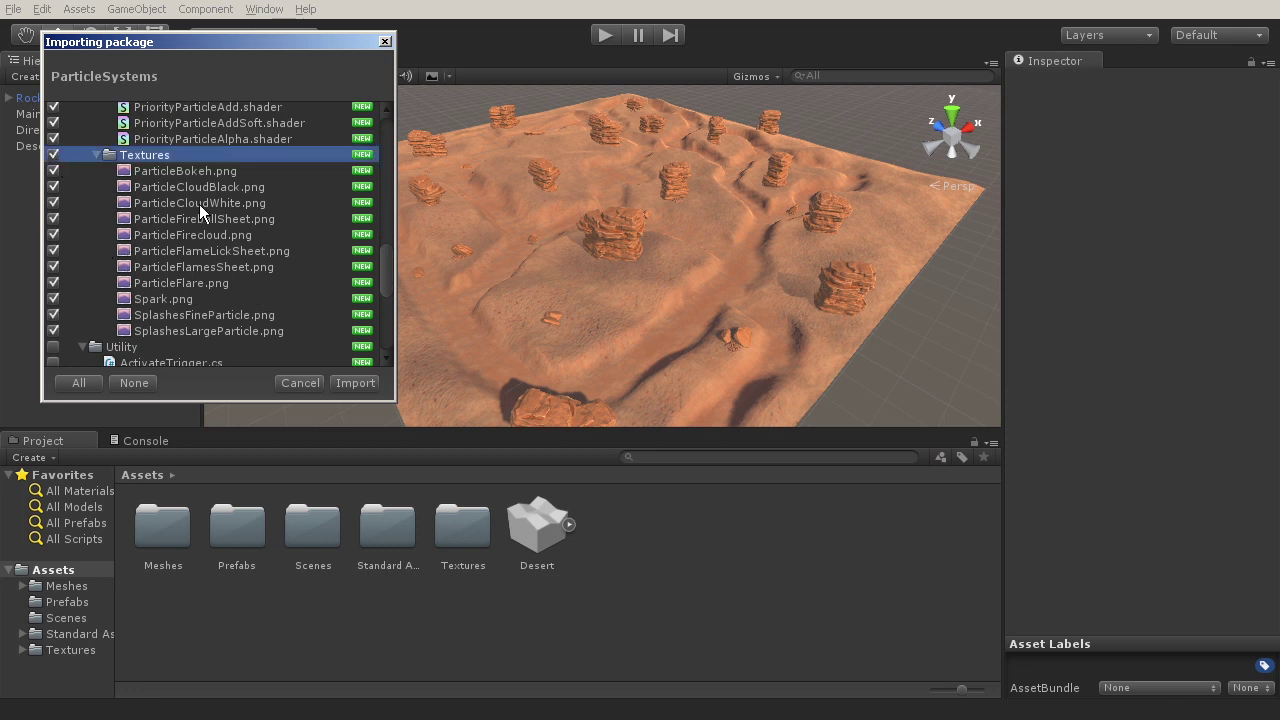
scroll(182, 264, down, 3)
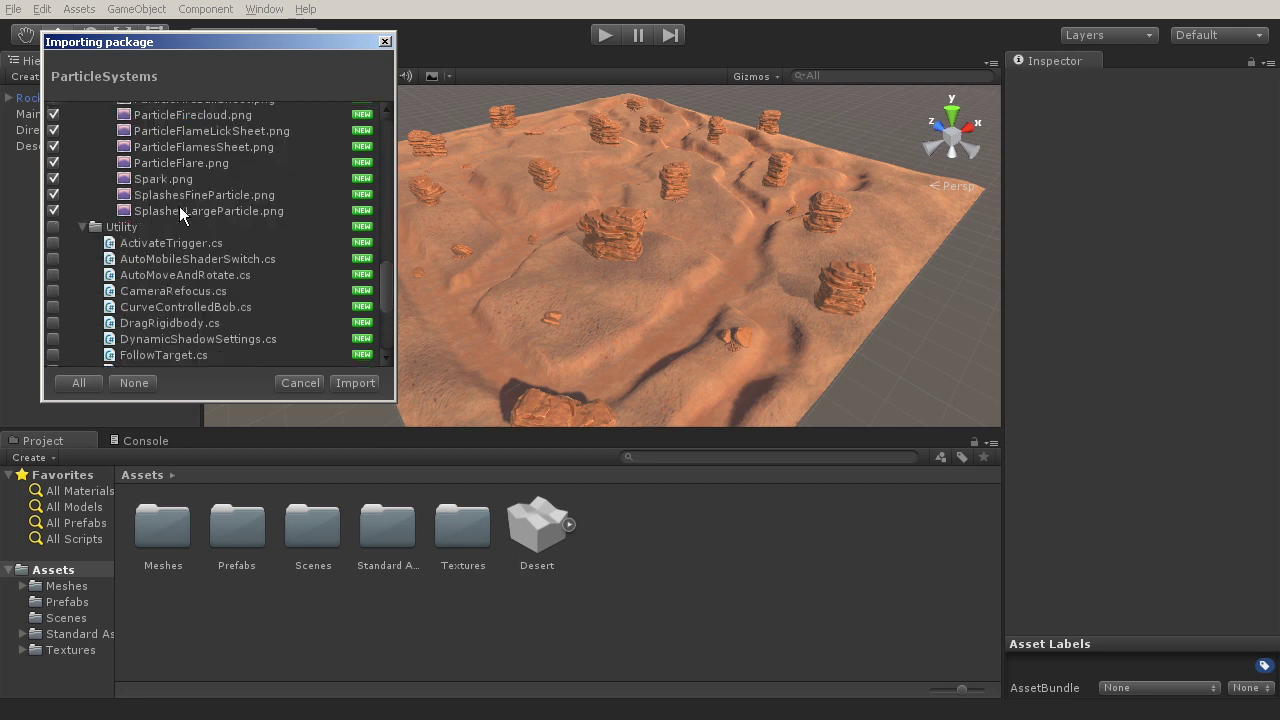
scroll(137, 219, down, 3)
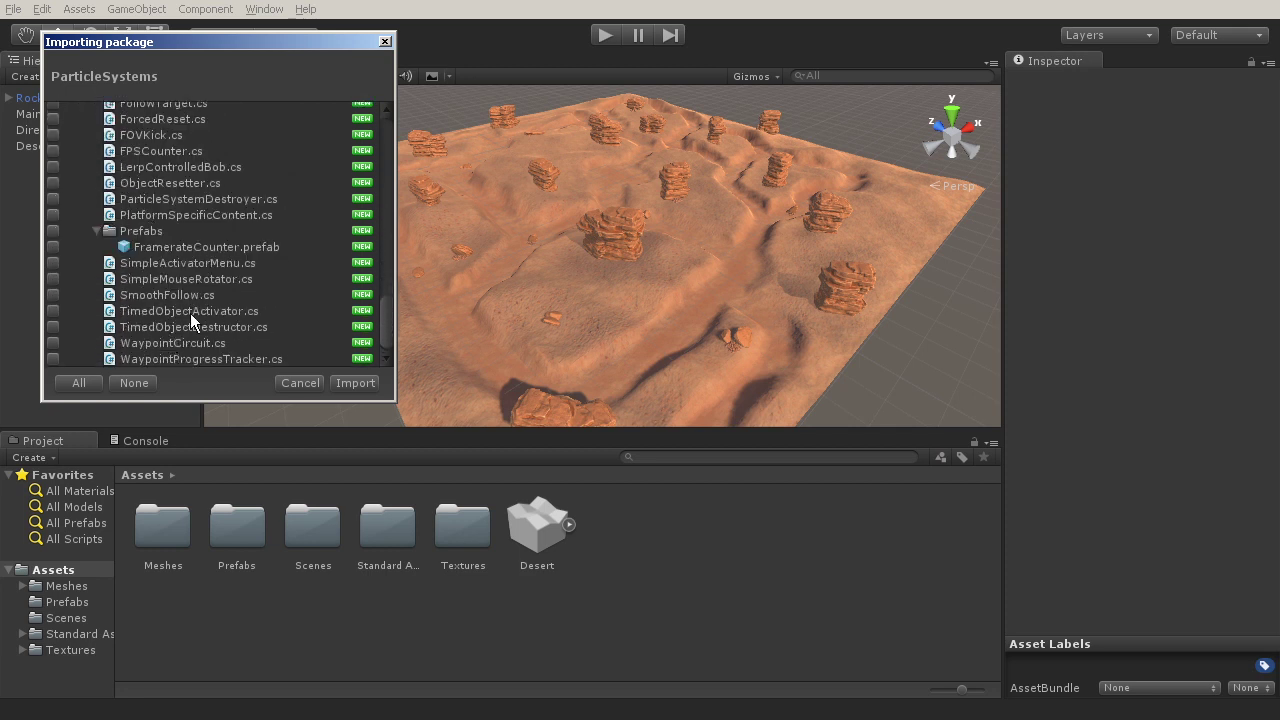
Import the package and browse to Standard Assets > ParticleSystems > Prefabs
click(355, 385)
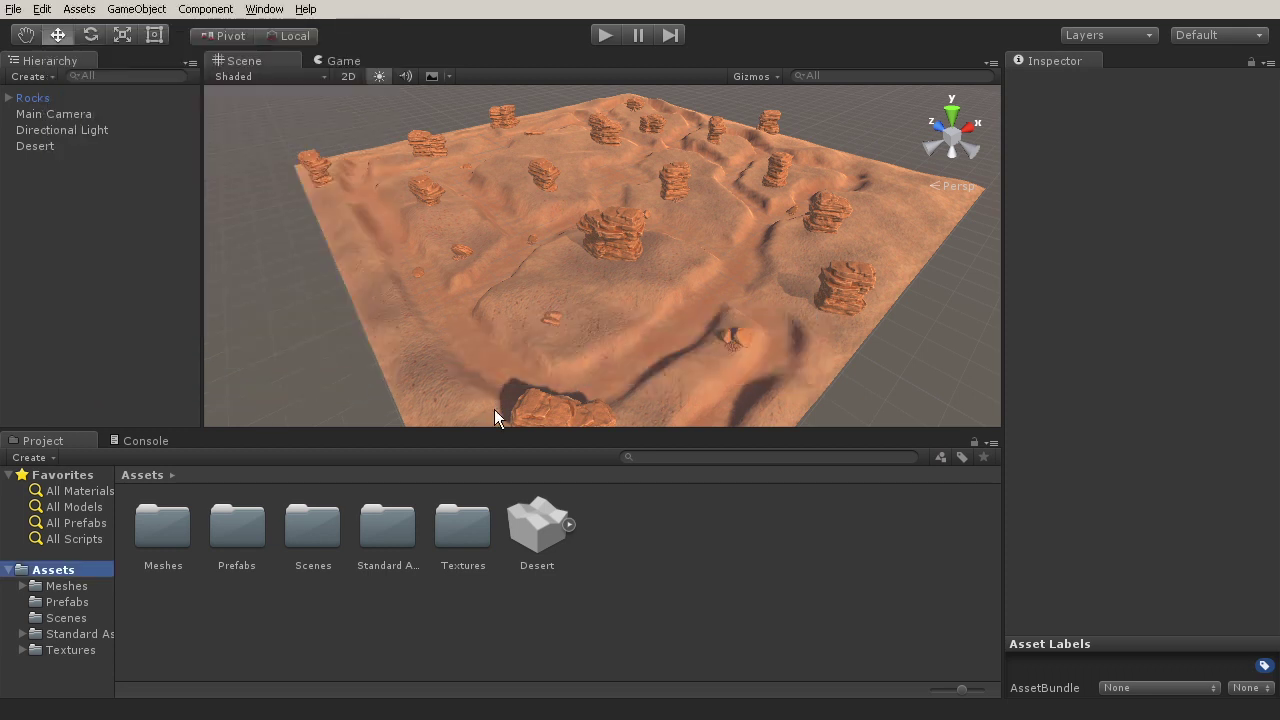
click(78, 634)
double_click(230, 530)
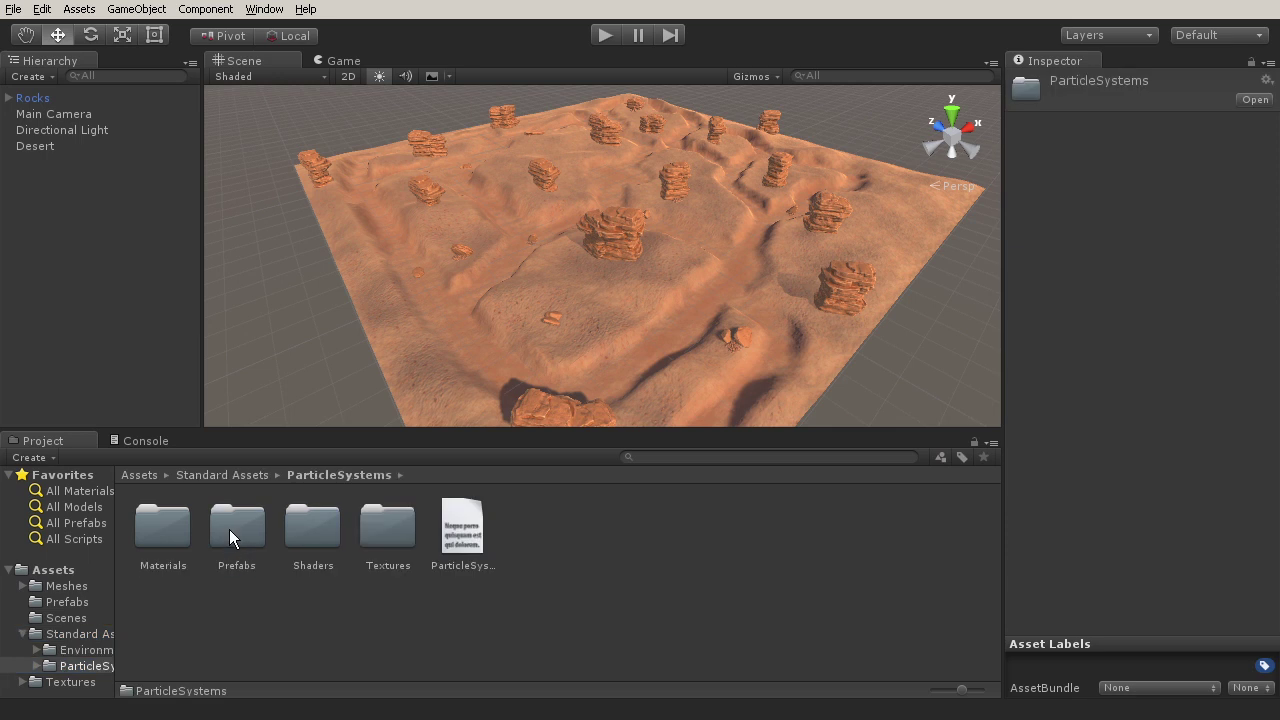
double_click(242, 530)
Drag the DustStorm prefab onto the desert terrain and orbit to view it
click(180, 530)
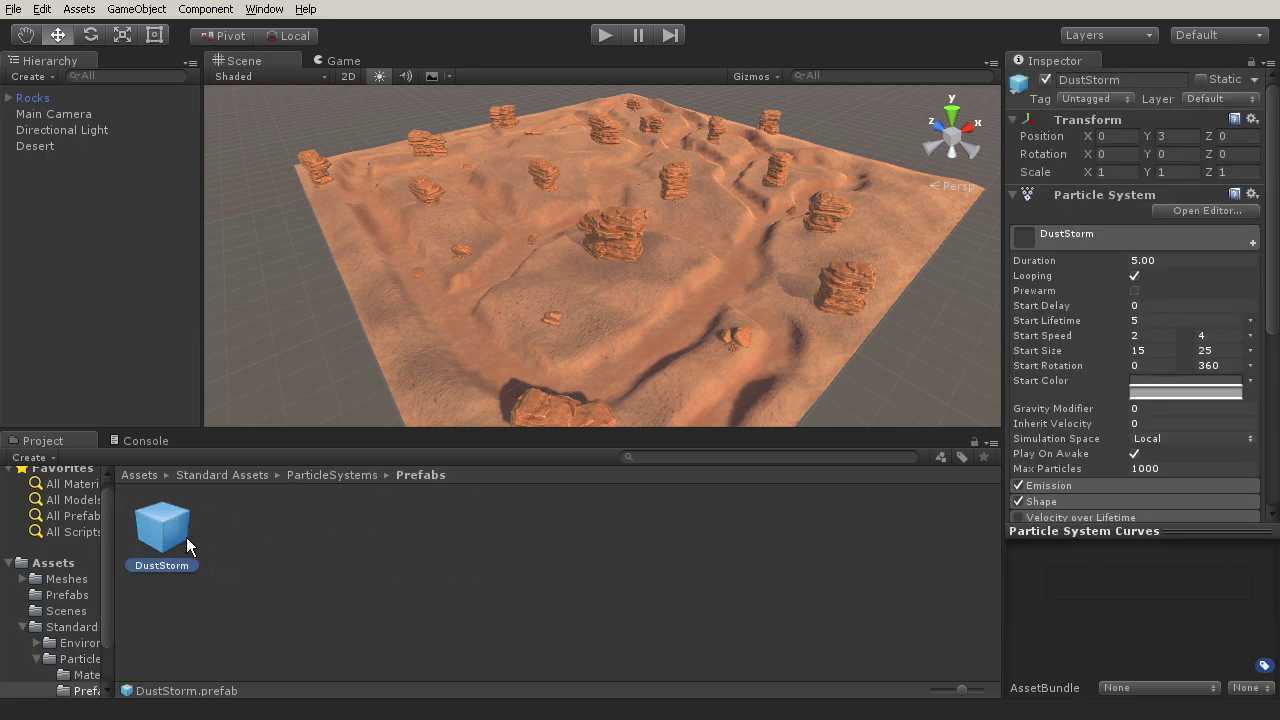
drag(164, 534, 783, 270)
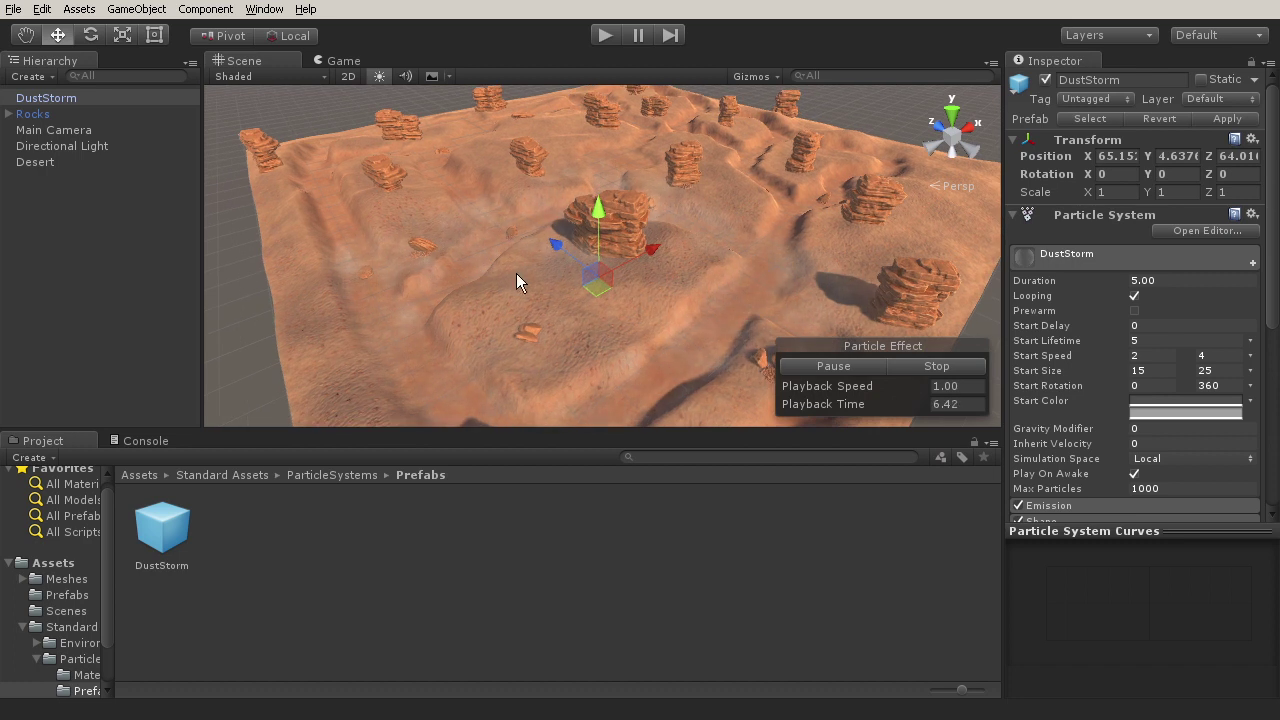
alt+drag(617, 281, 666, 276)
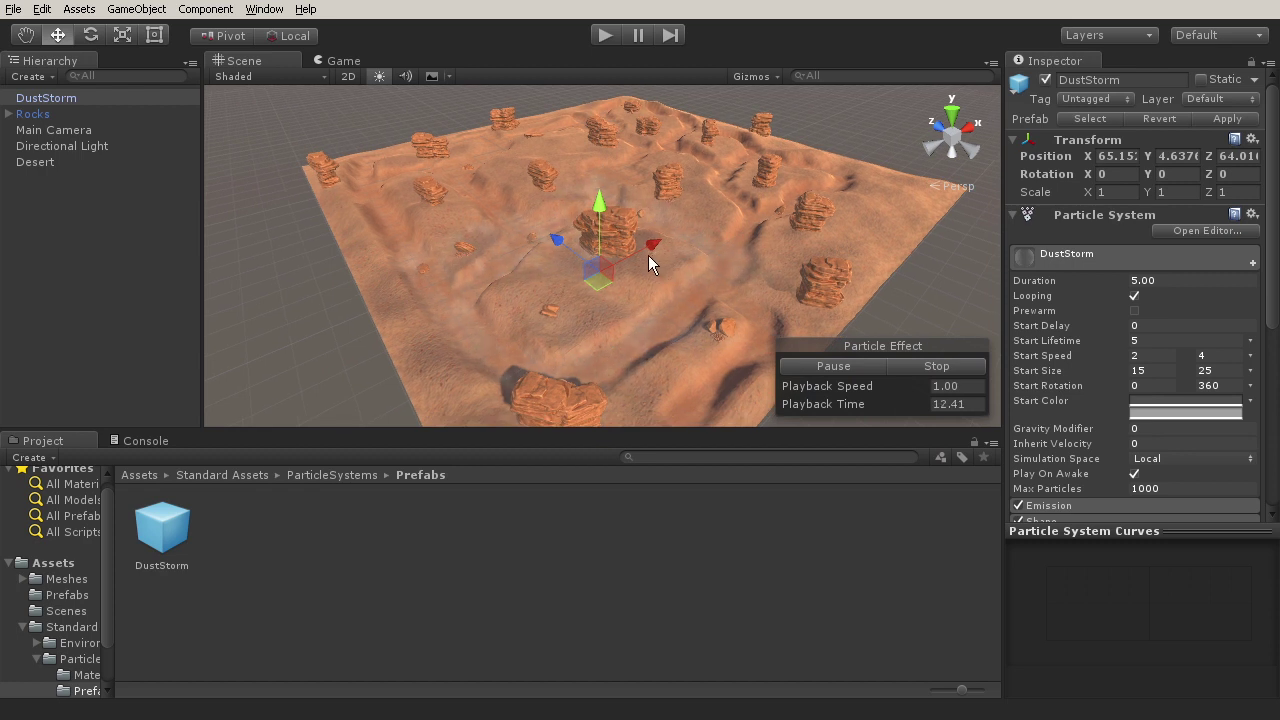
Set DustStorm's Transform position to X 125, Y 5, Z 125
click(1120, 157)
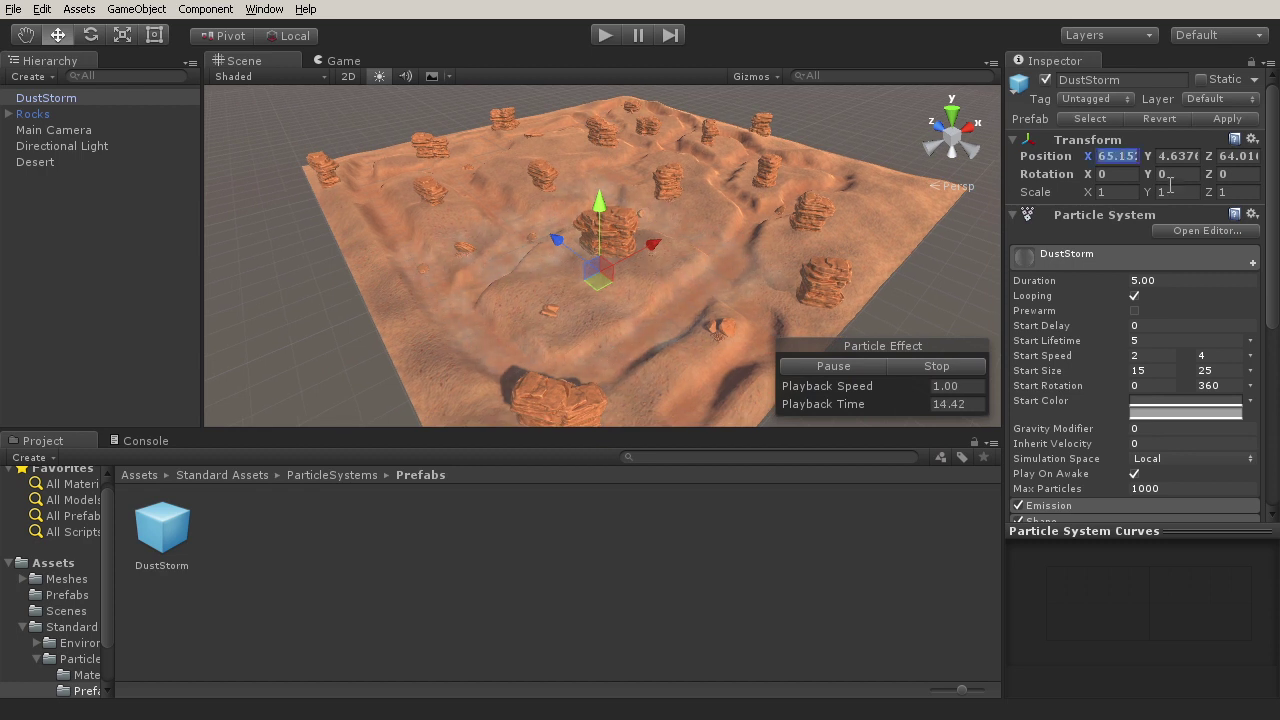
text(125)
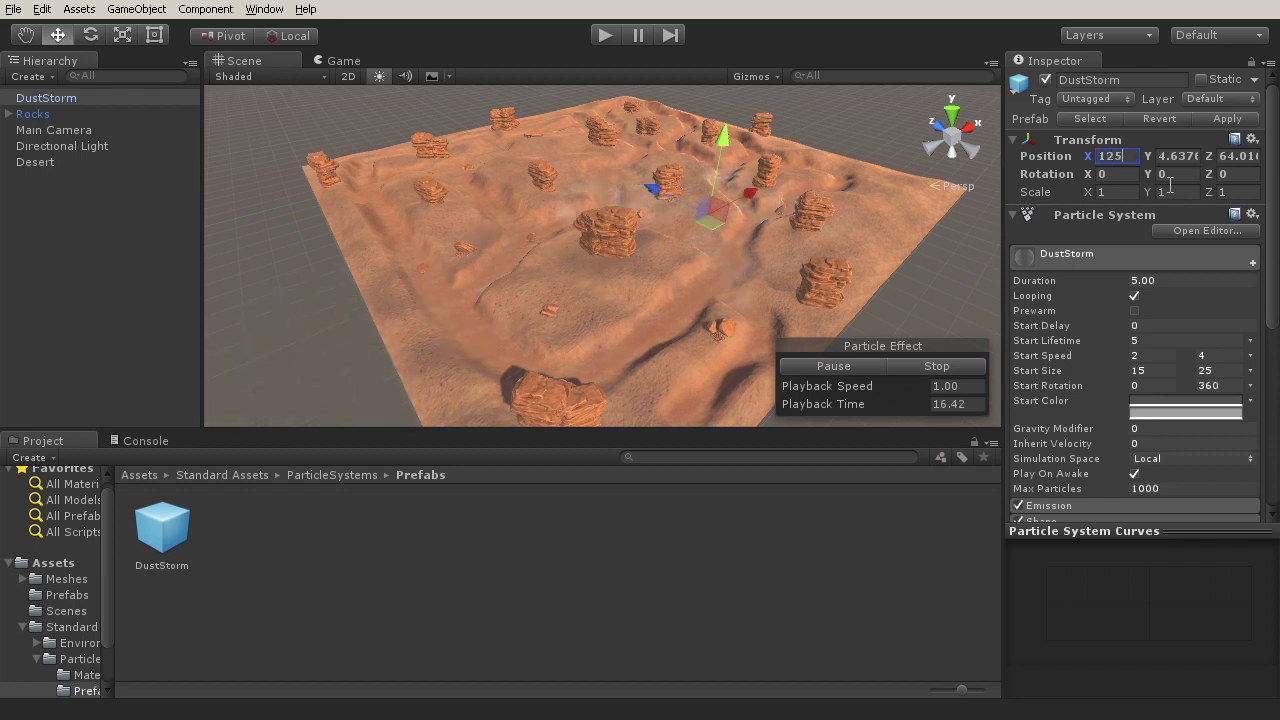
click(1176, 156)
click(1238, 158)
text(125)
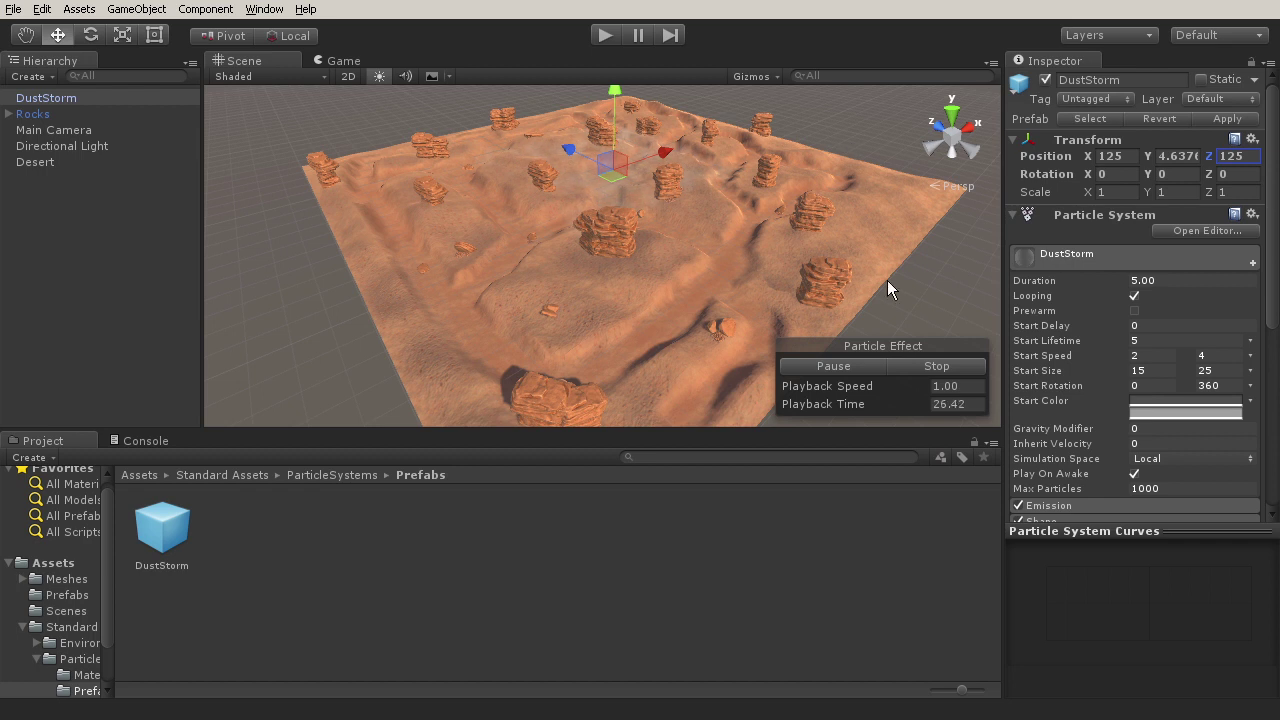
click(1185, 158)
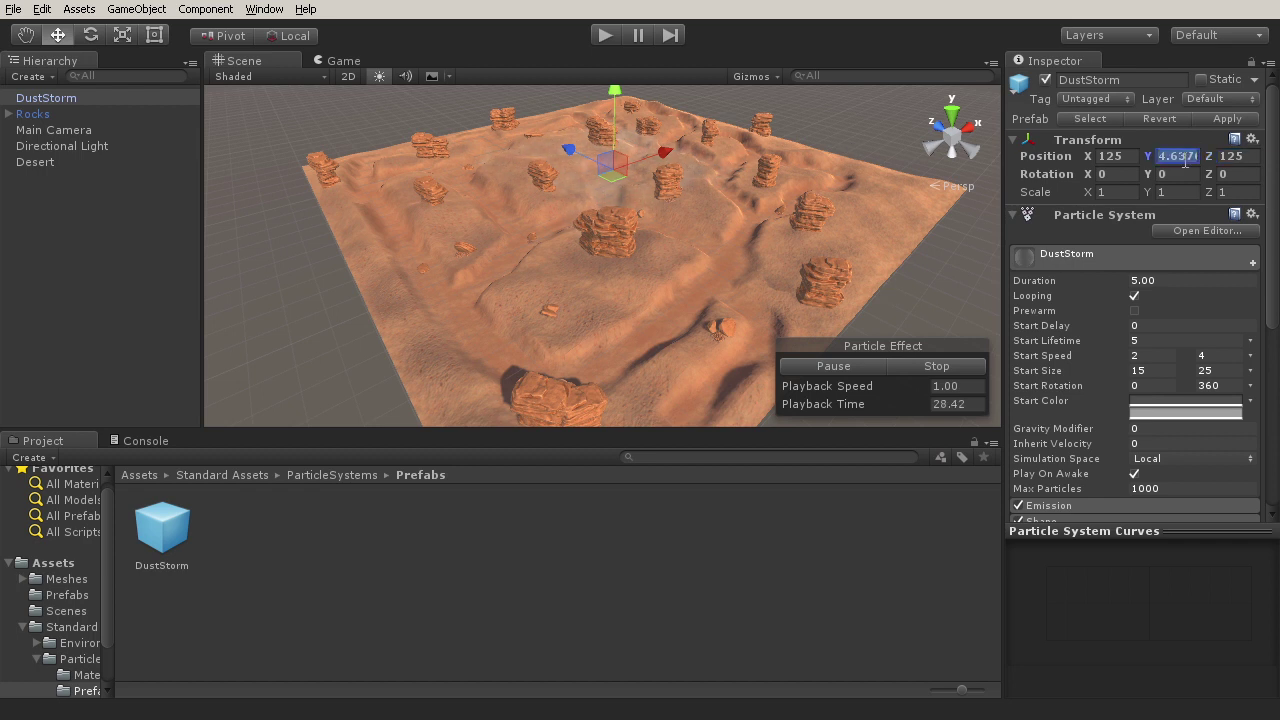
text(5)
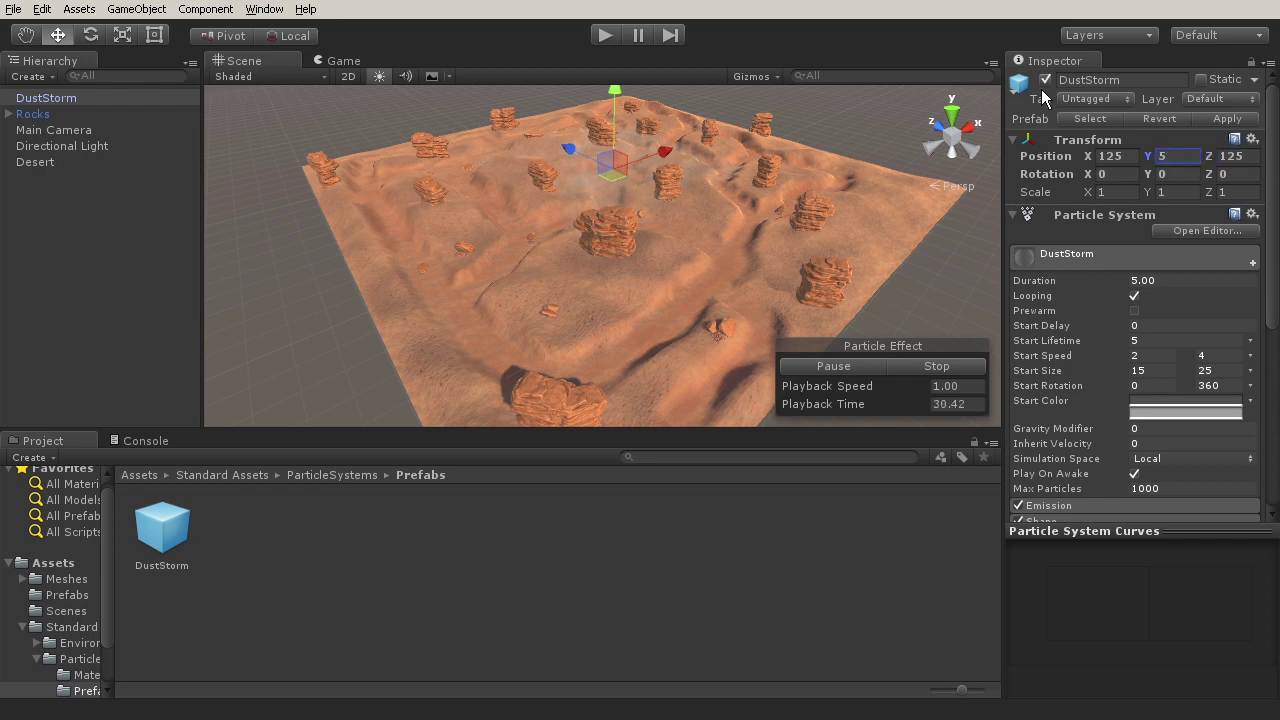
alt+drag(623, 197, 656, 257)
Scroll the Inspector down to DustStorm's Shape module and expand it
scroll(634, 309, up, 5)
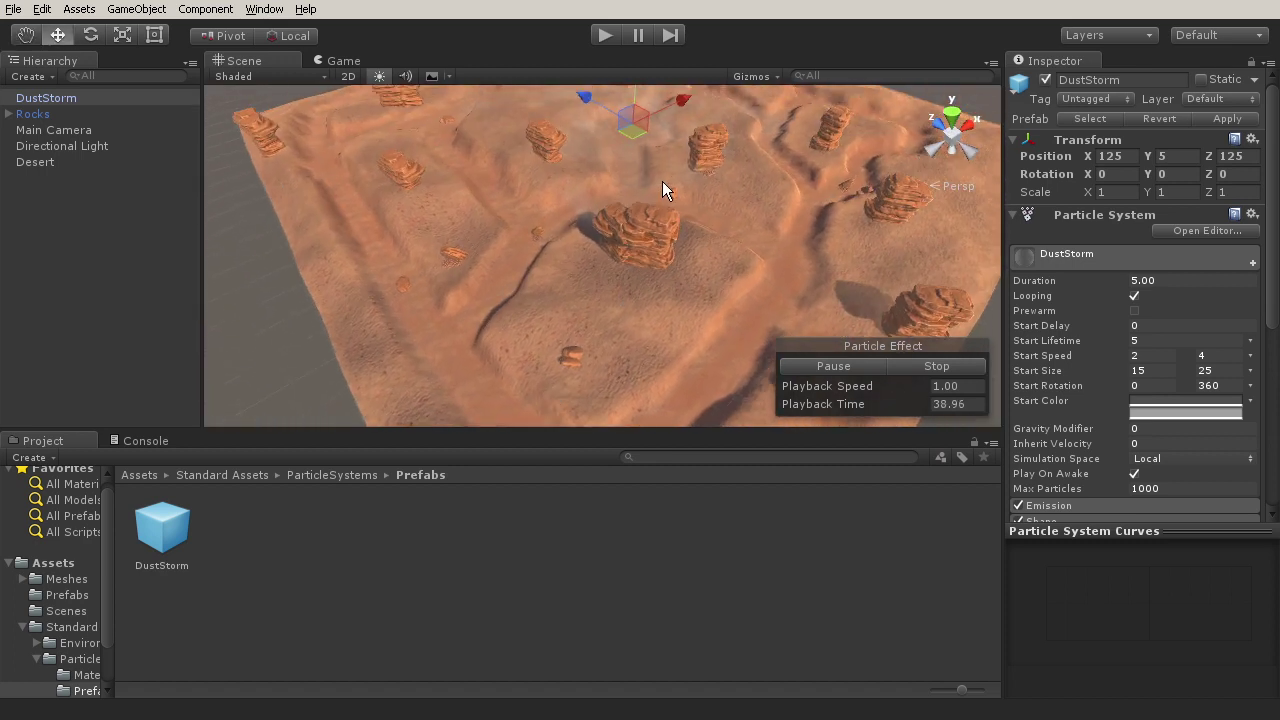
alt+drag(662, 181, 546, 194)
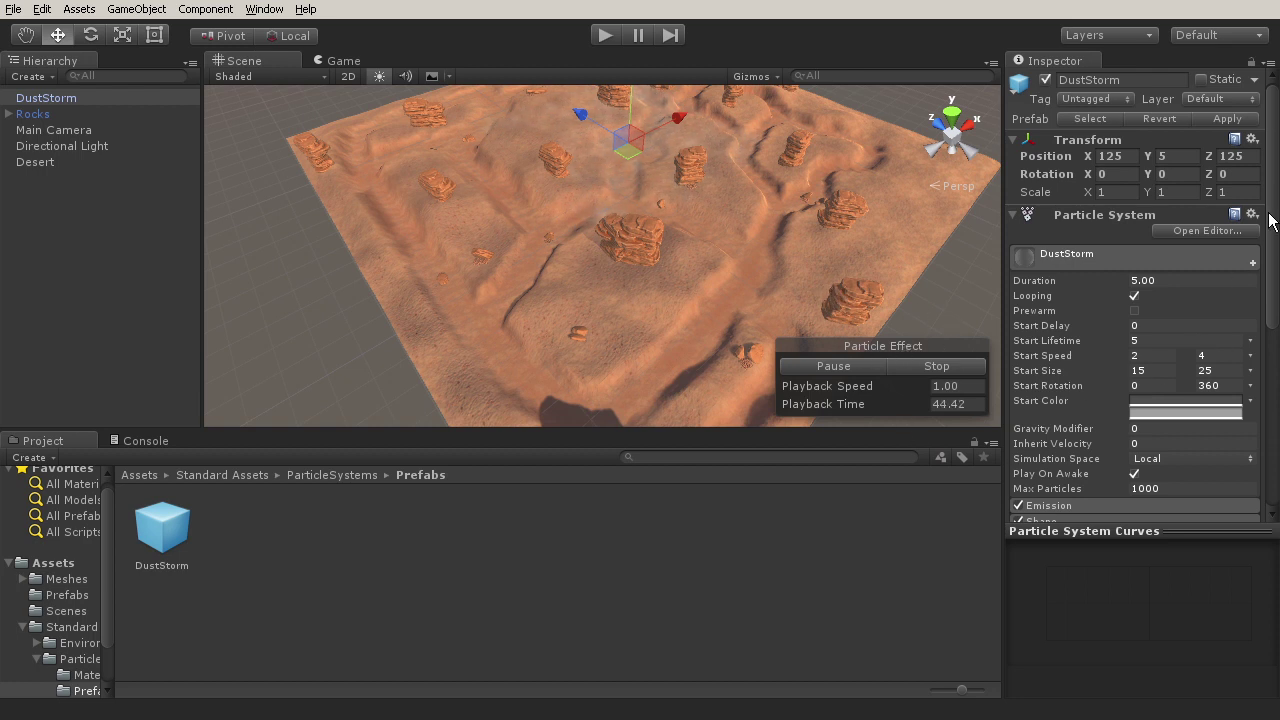
scroll(1198, 337, down, 3)
scroll(1135, 300, down, 1)
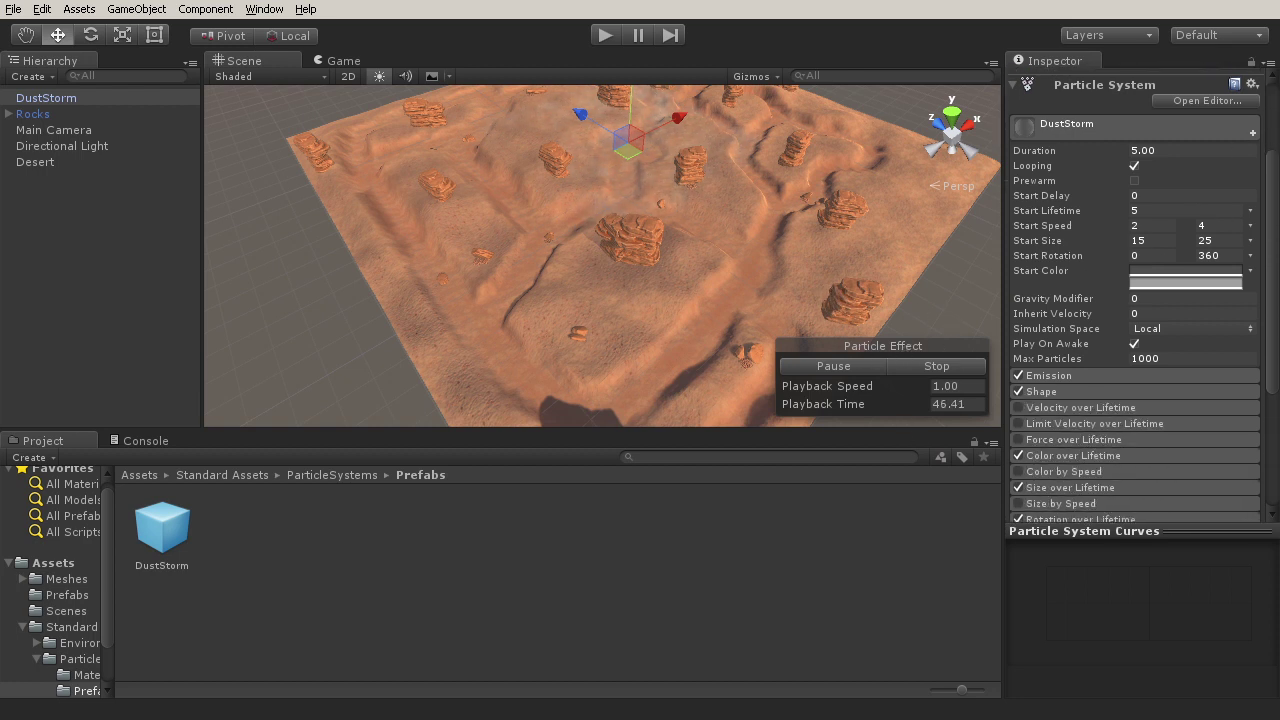
scroll(1168, 197, up, 2)
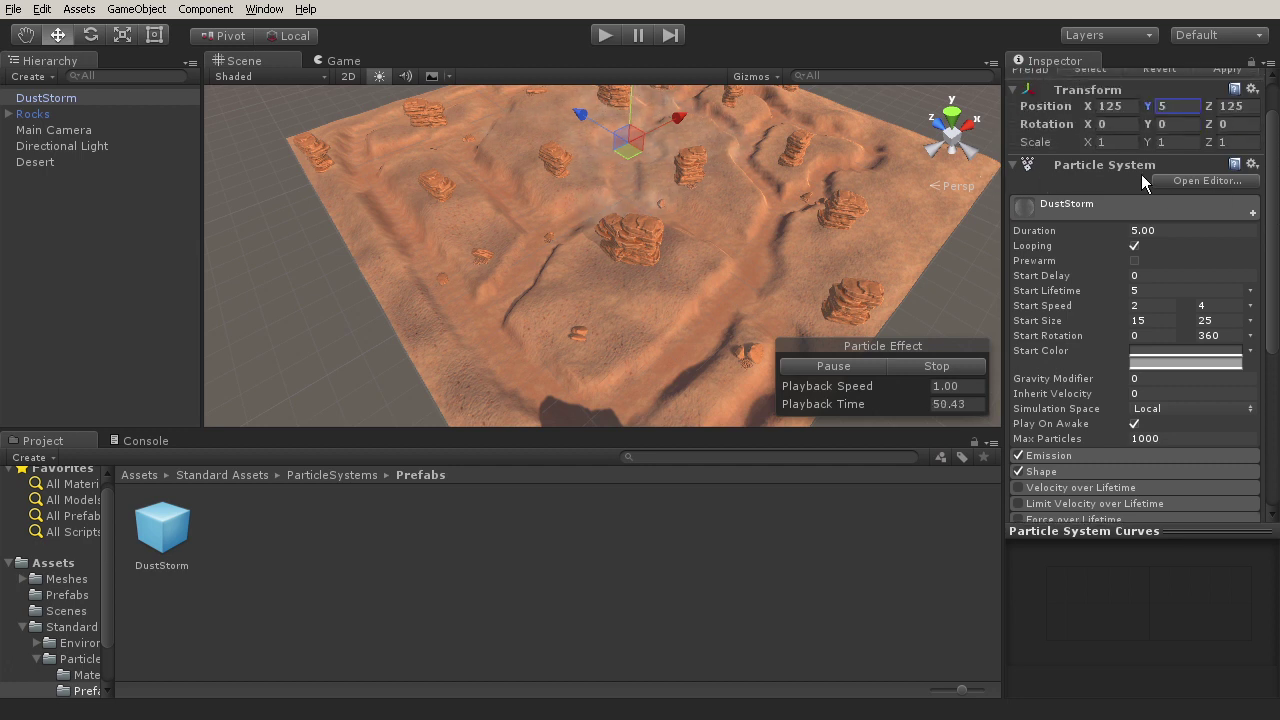
scroll(1211, 356, down, 3)
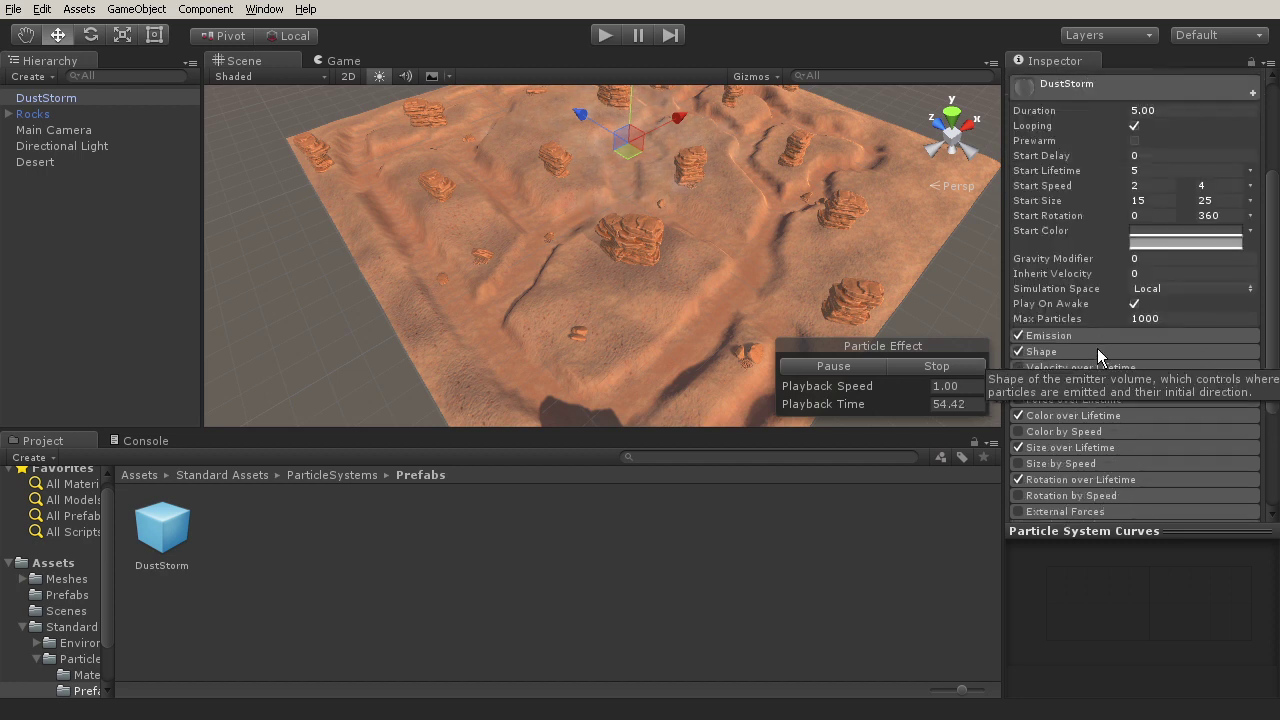
click(1097, 351)
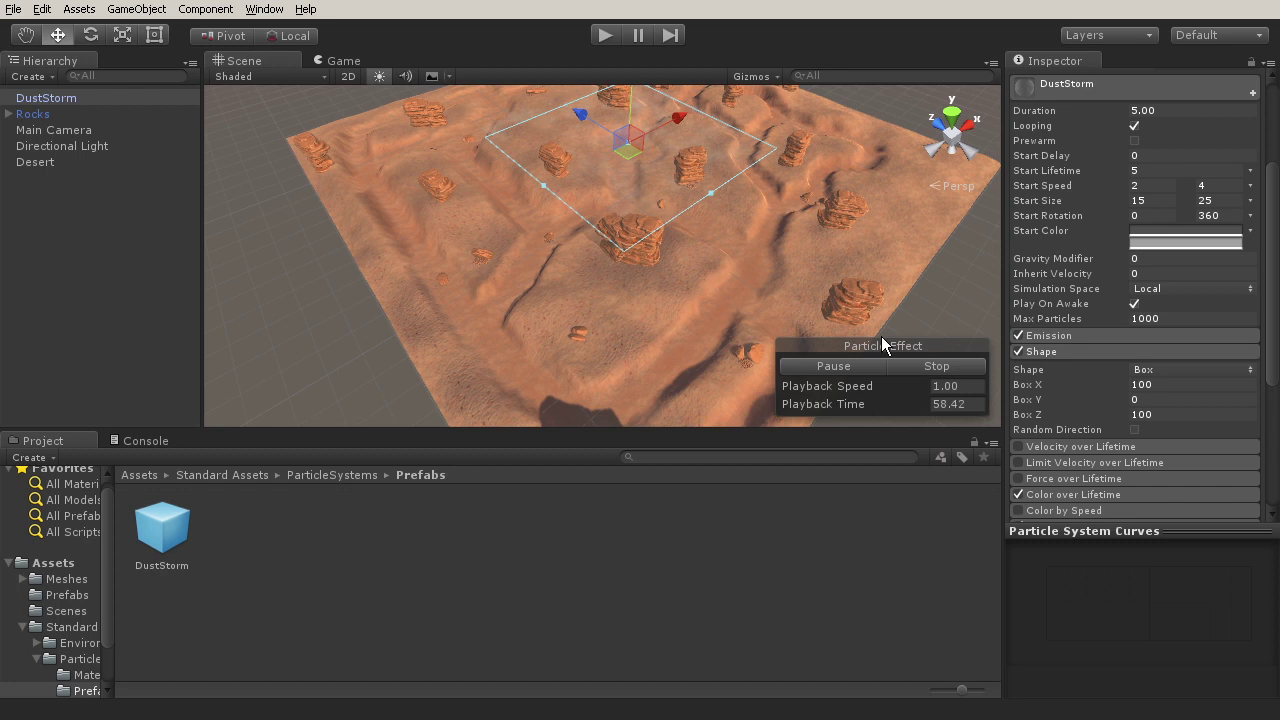
Set the emitter box X and Z sizes to 250 and check terrain coverage
click(1155, 385)
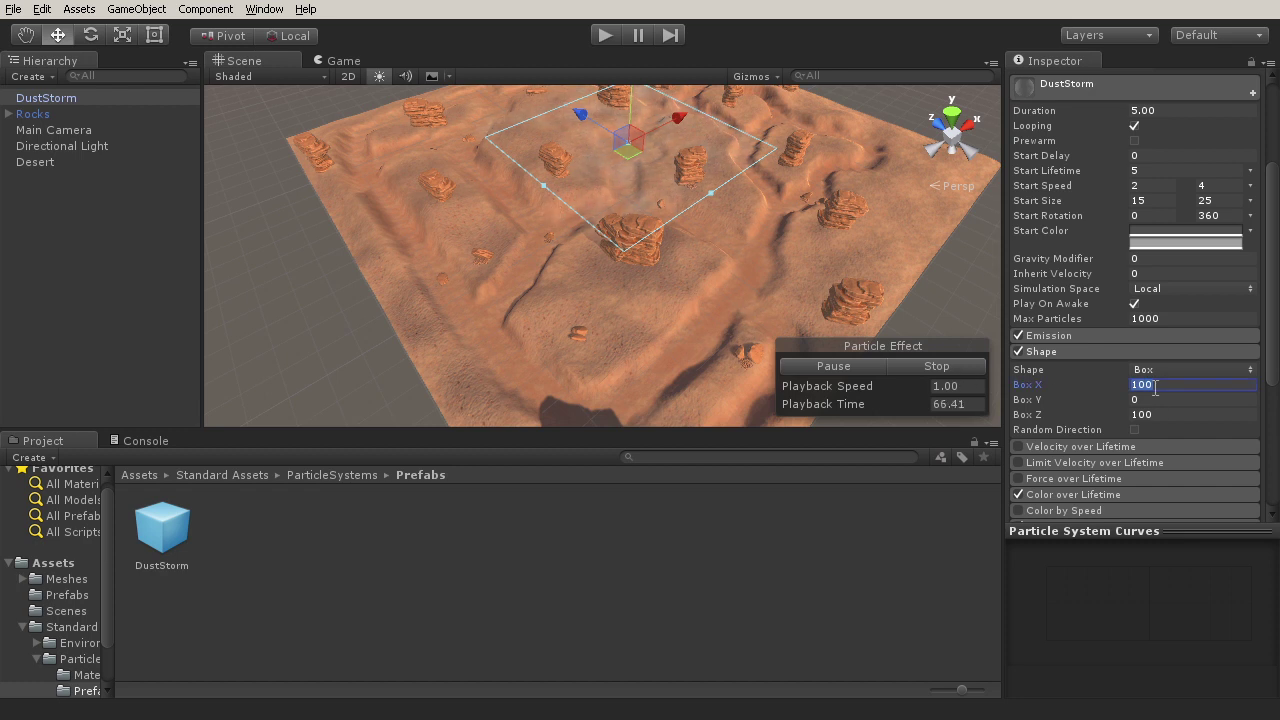
text(250)
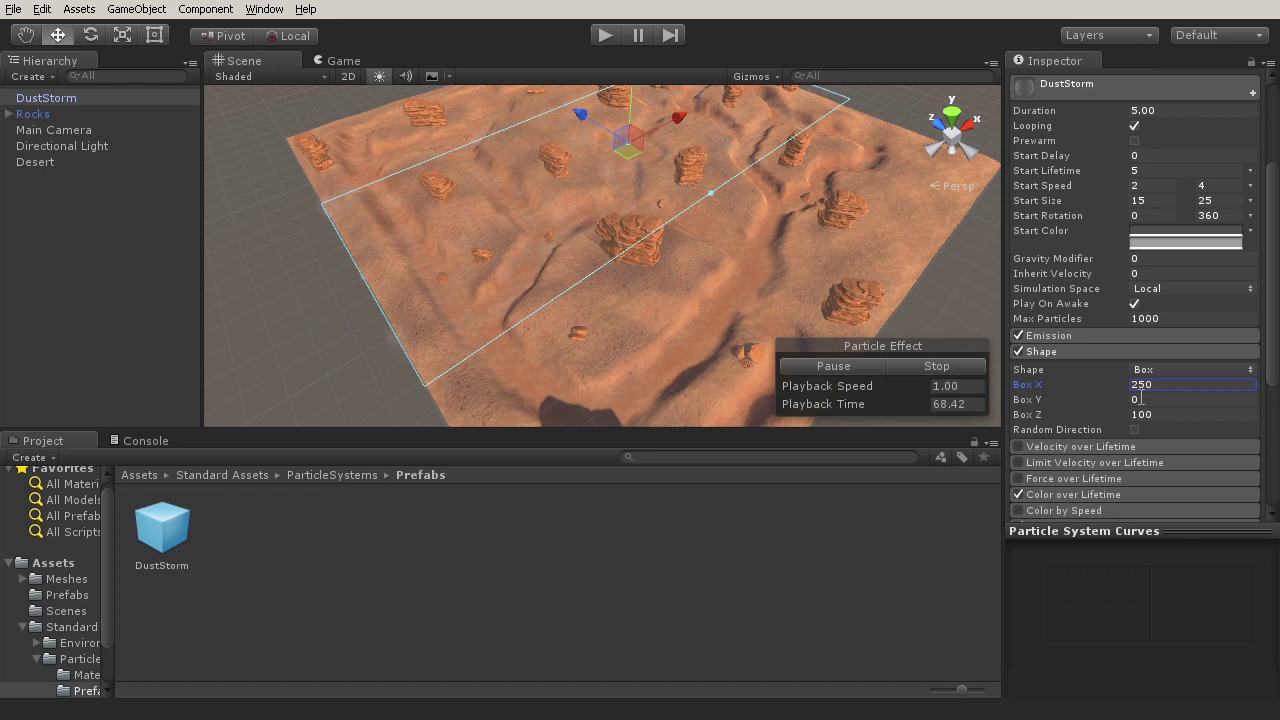
click(1158, 414)
text(250)
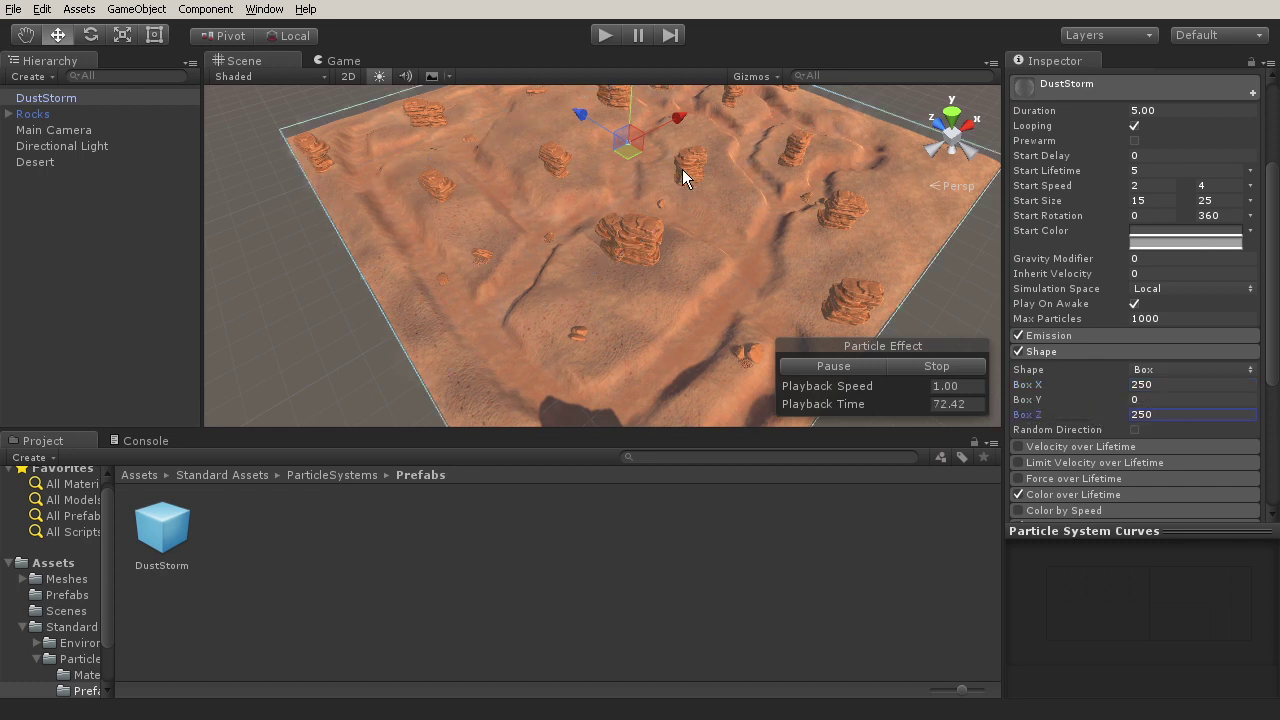
scroll(694, 258, down, 5)
alt+drag(663, 223, 713, 75)
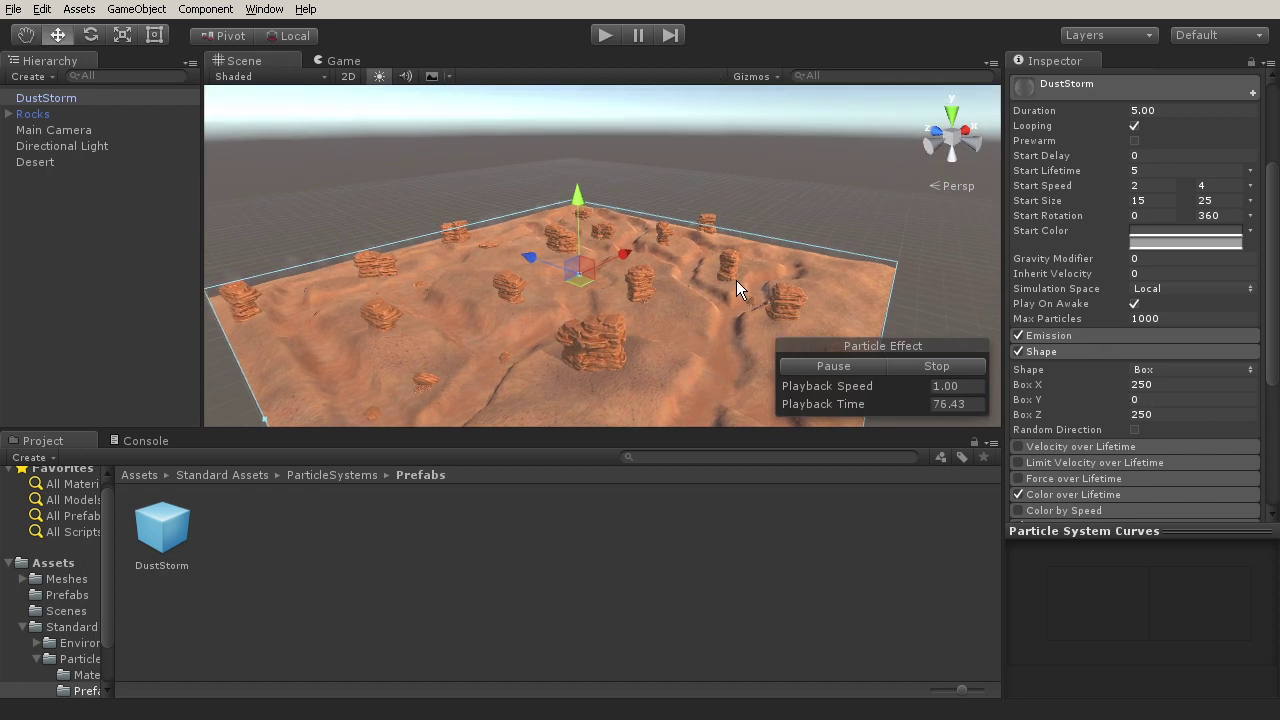
alt+drag(742, 250, 603, 265)
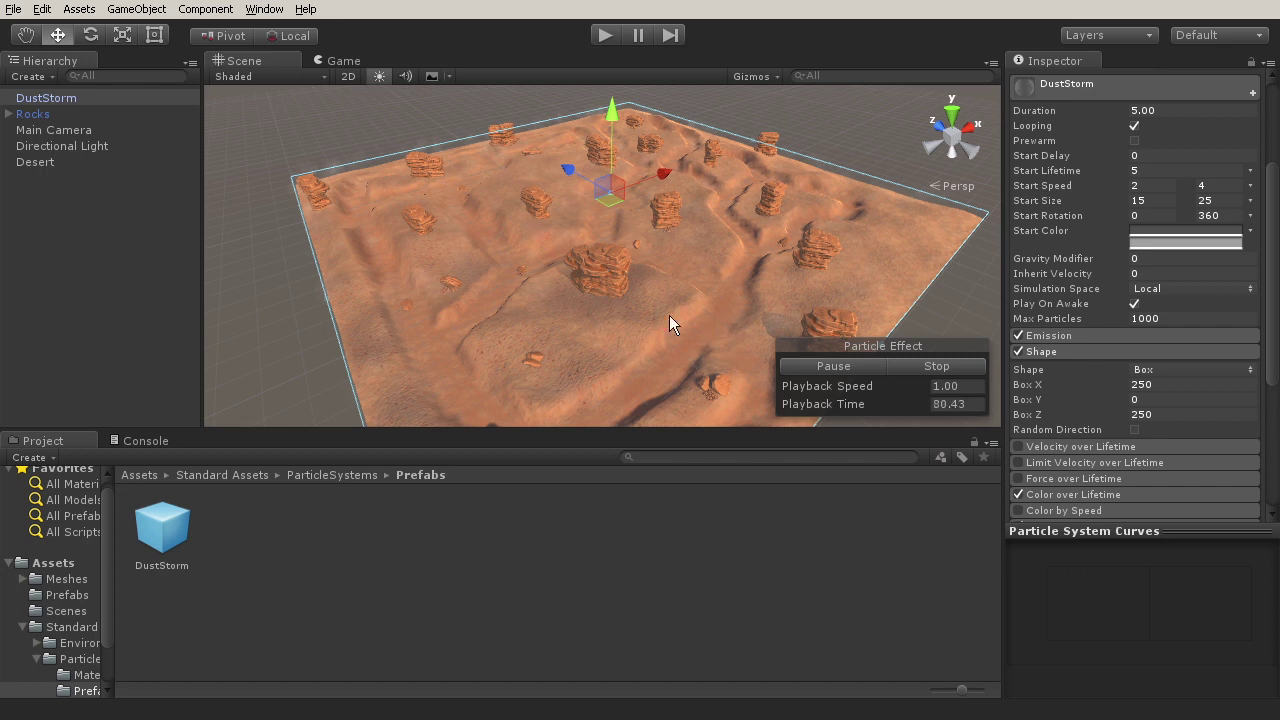
Stop the DustStorm preview, simulate it from zero, and pause at 6.57
click(962, 367)
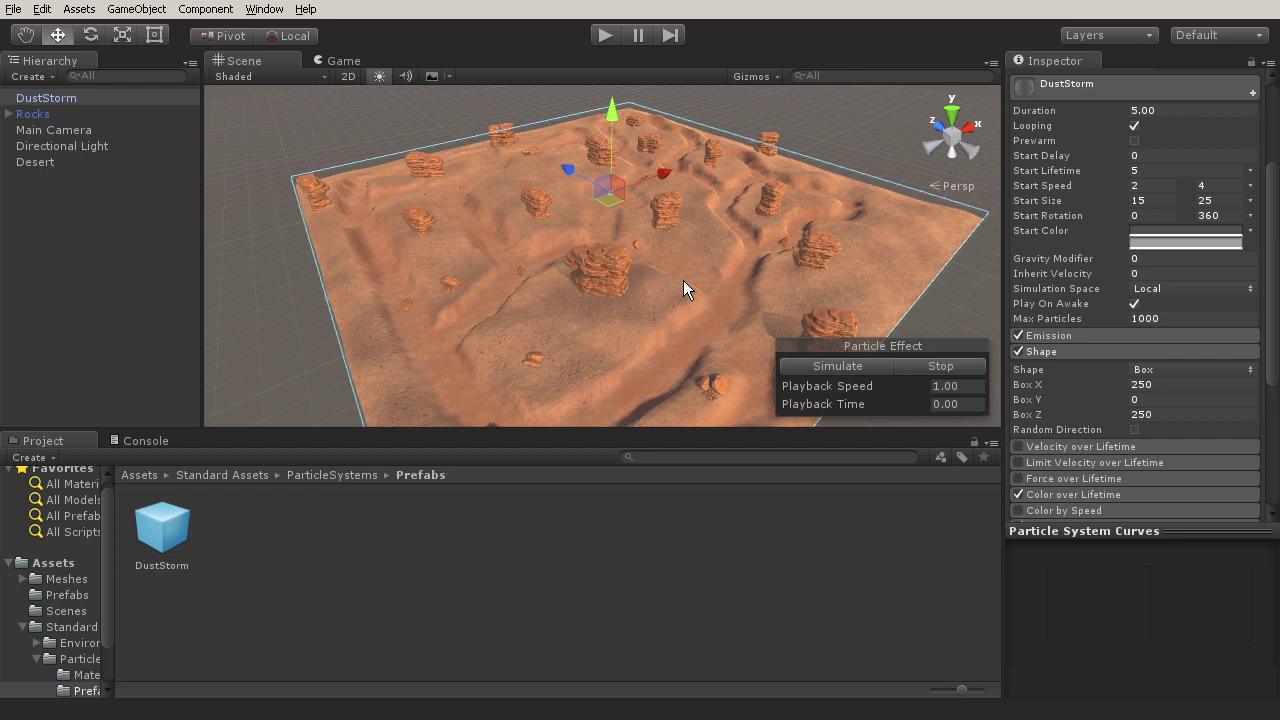
click(843, 367)
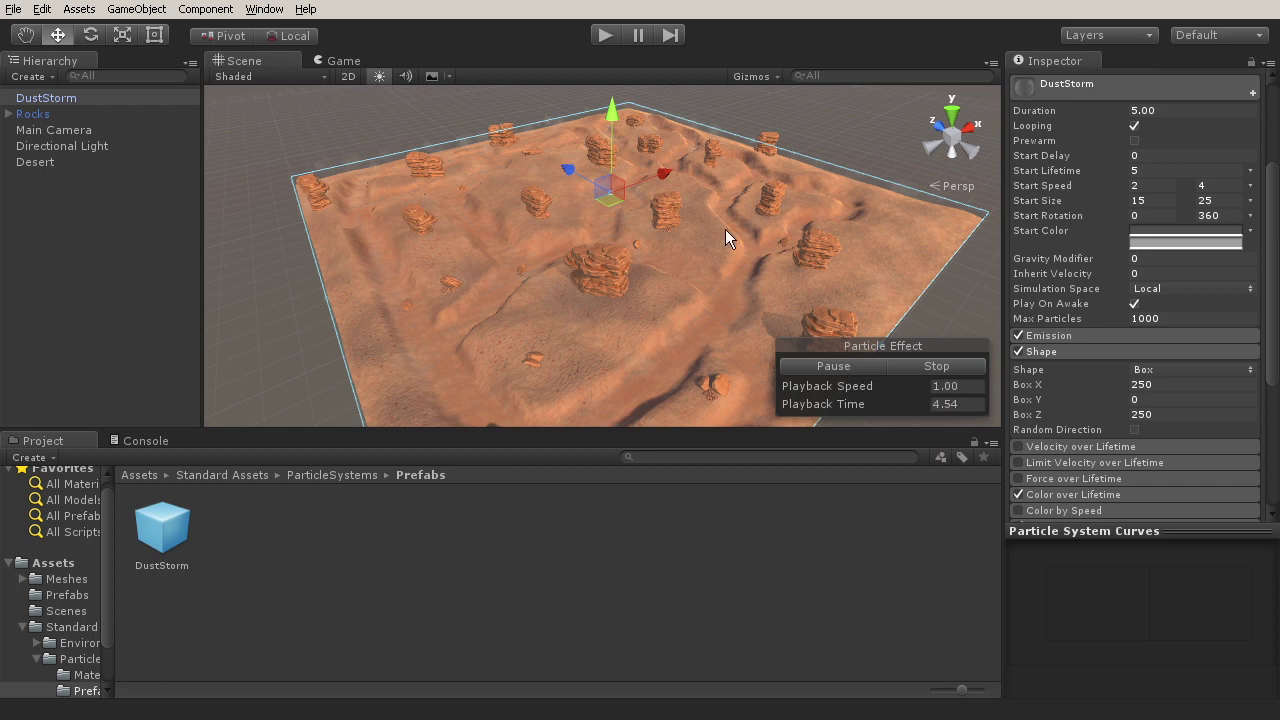
click(836, 366)
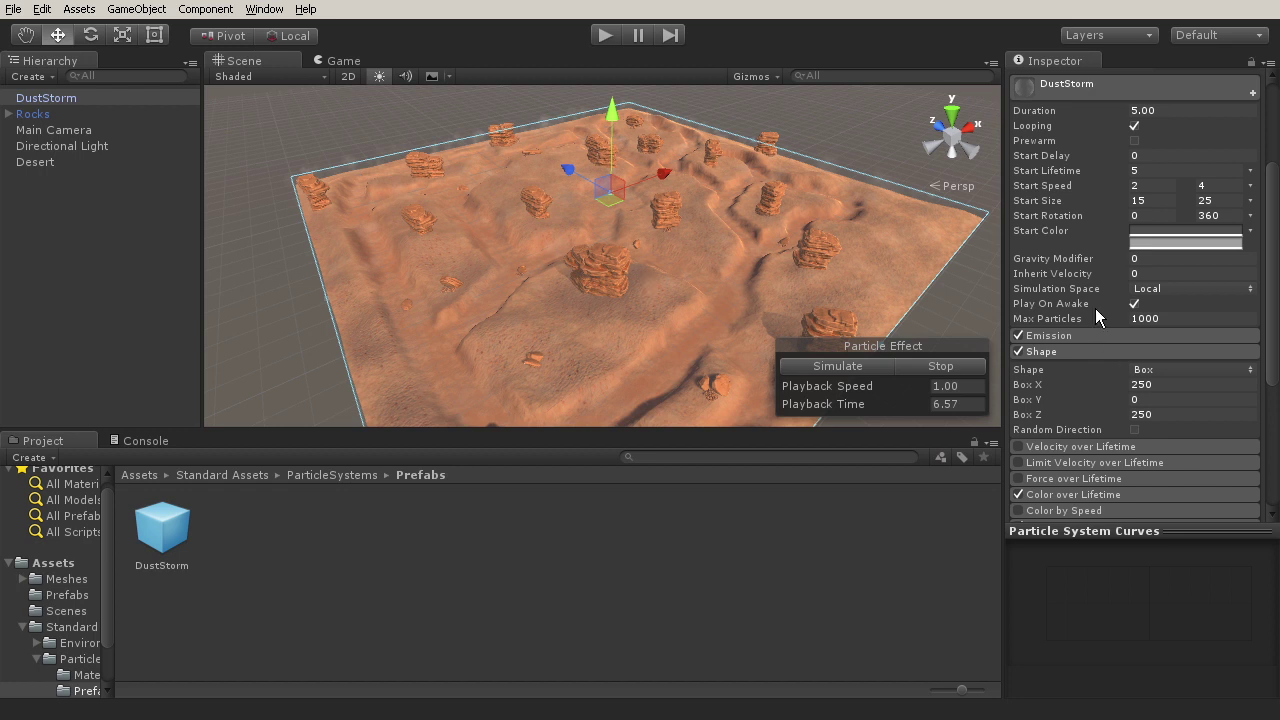
scroll(1100, 310, up, 5)
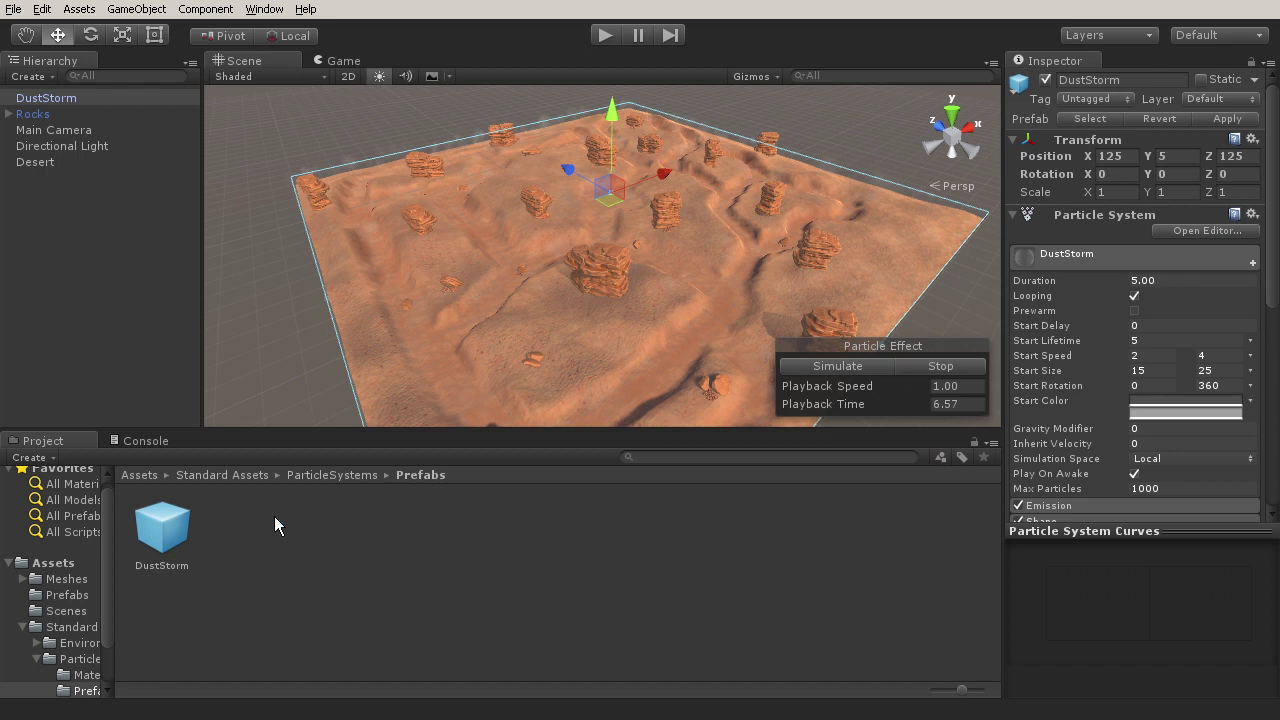
Create an empty GameObject in the Hierarchy and rename it Sparks
click(28, 76)
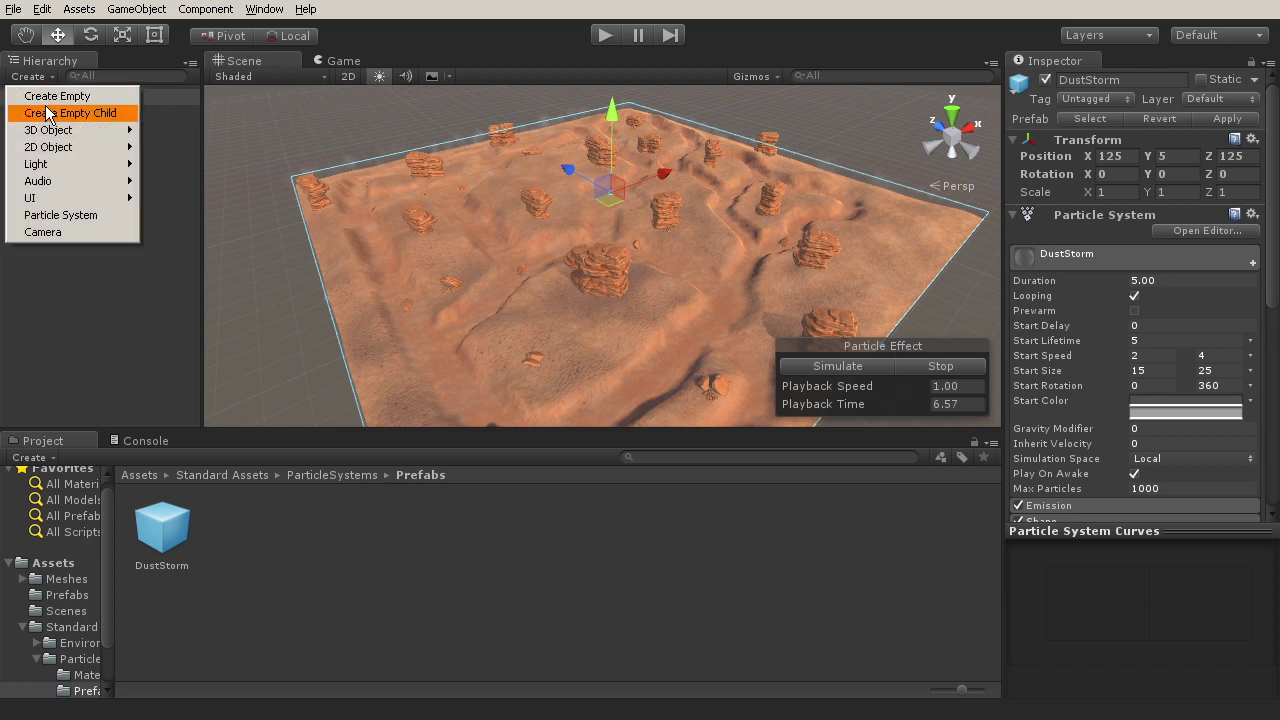
click(47, 95)
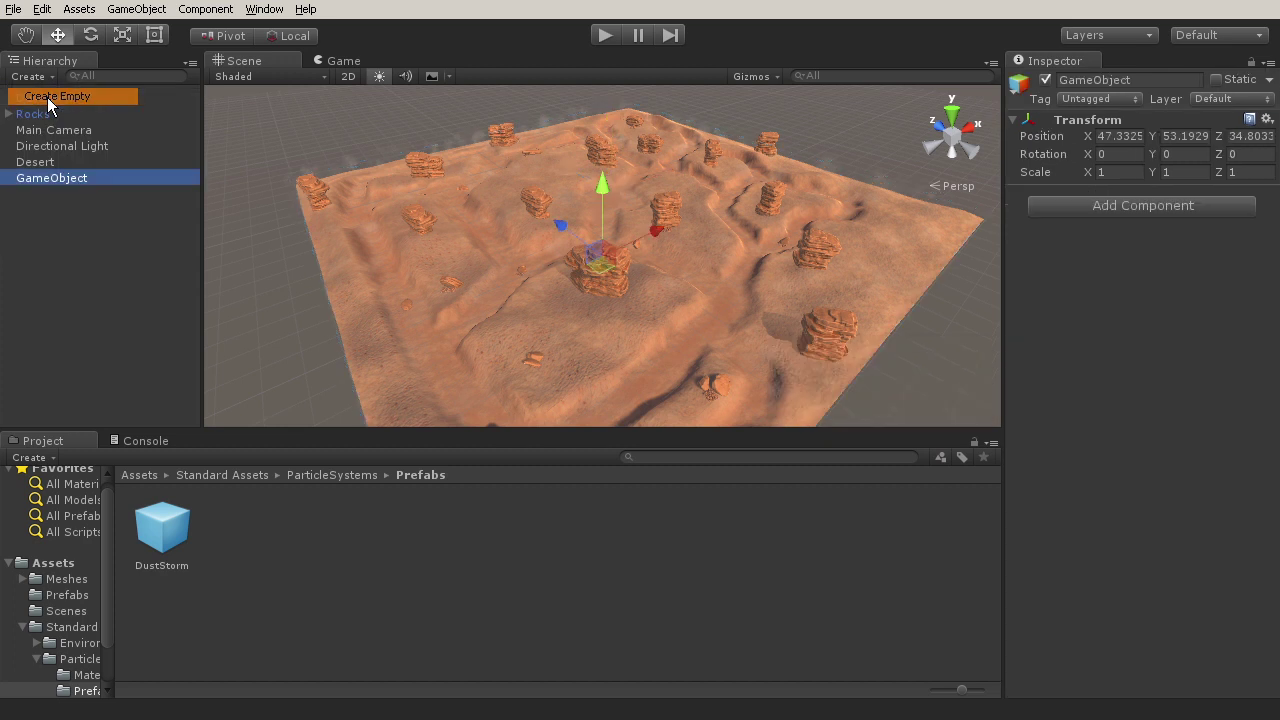
click(77, 179)
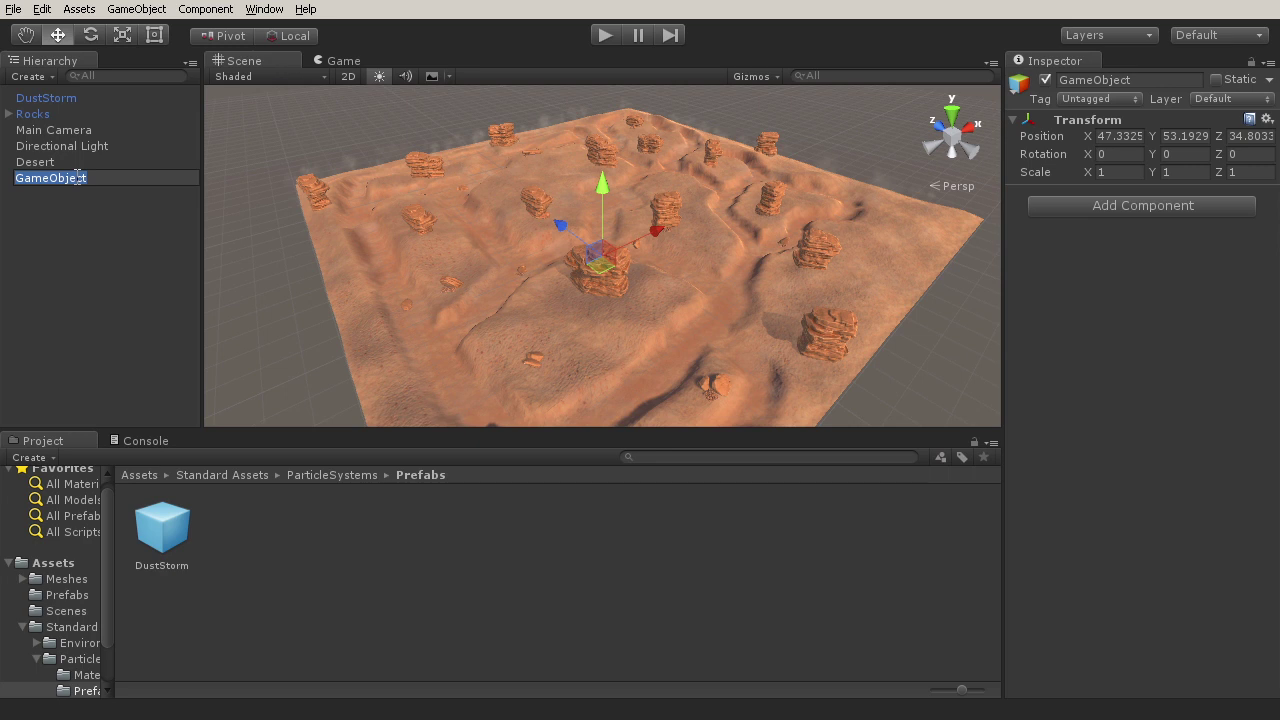
text(Sparks)
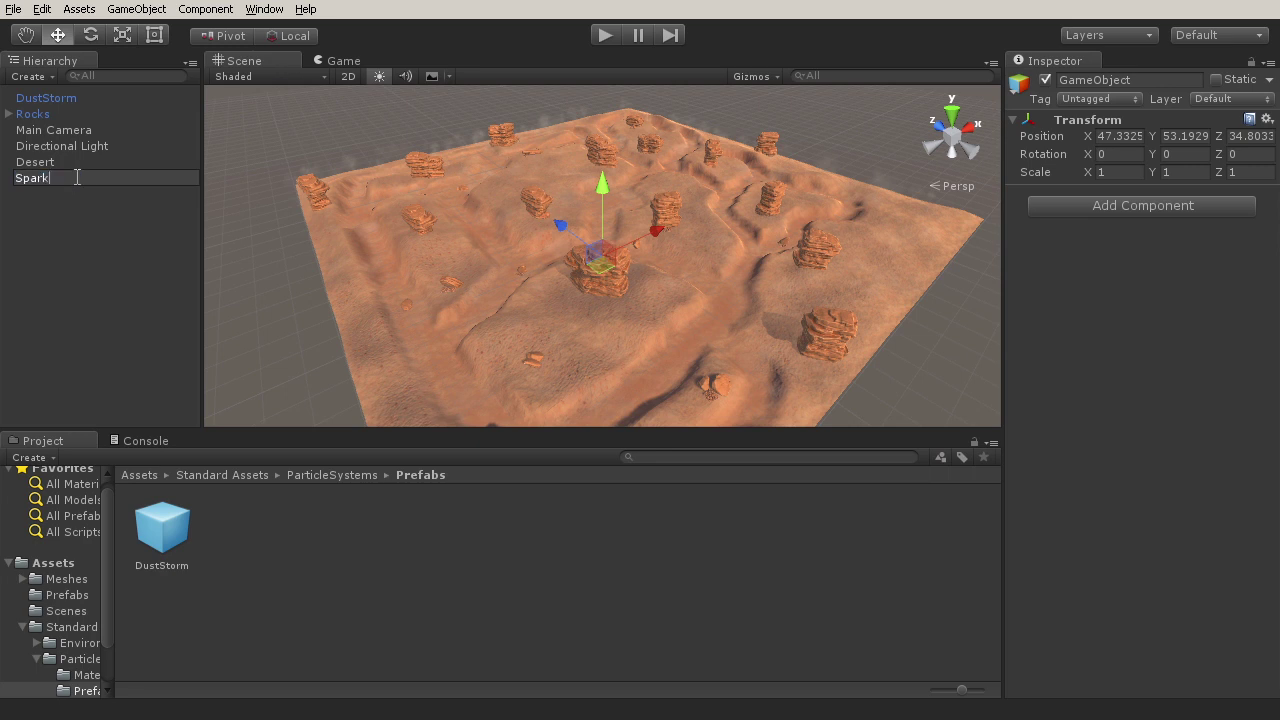
key(Return)
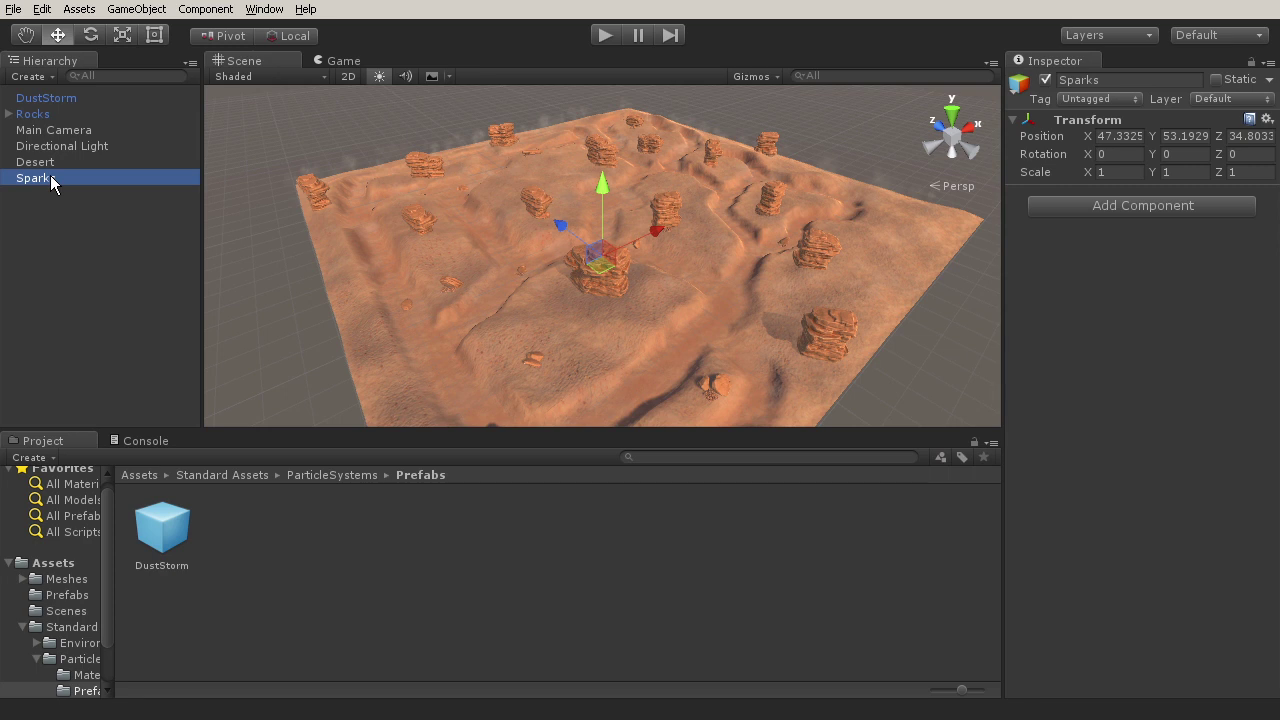
Reset the Sparks Transform to the origin and frame it in the Scene view
click(1267, 119)
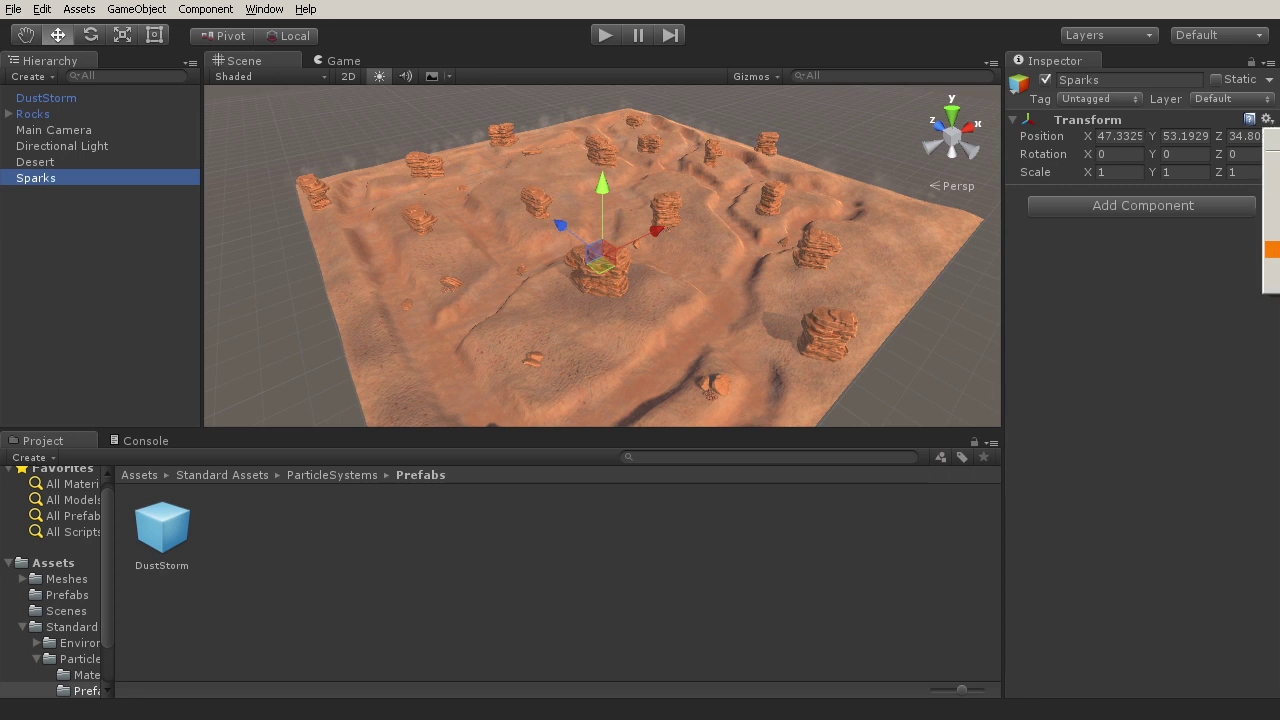
click(1271, 250)
key(f)
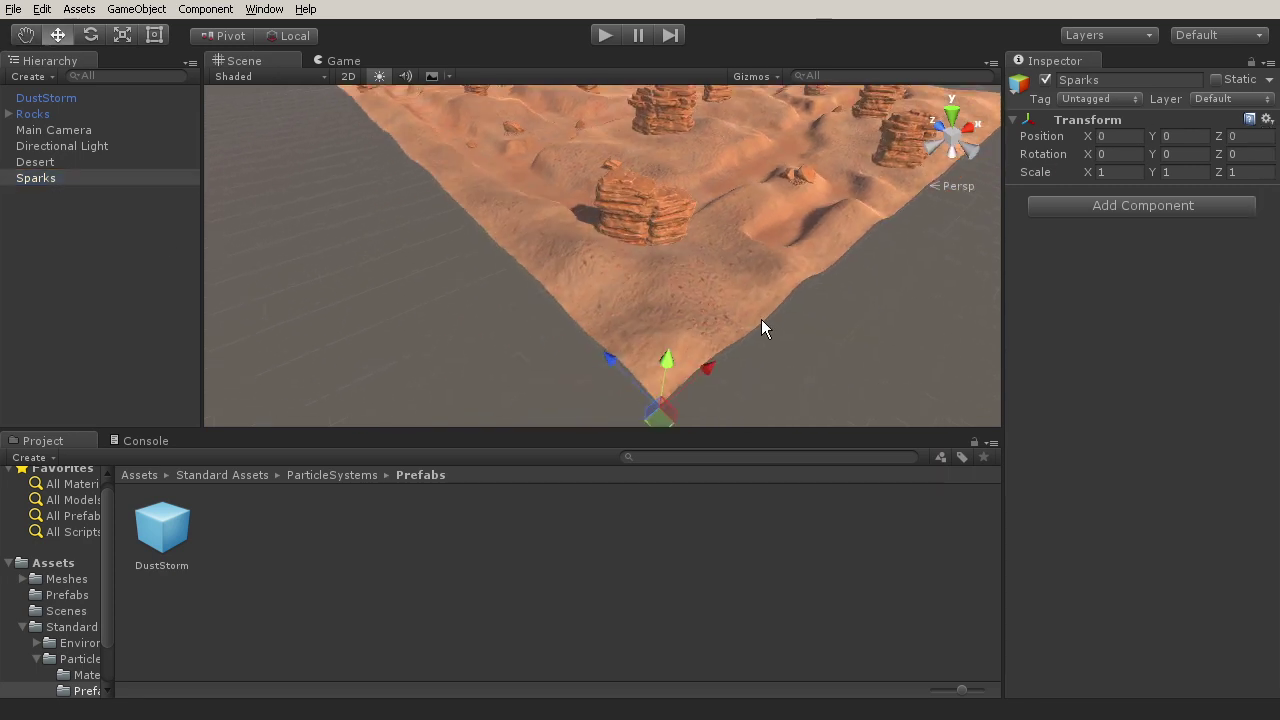
Add an Effects > Particle System component to Sparks
click(1118, 206)
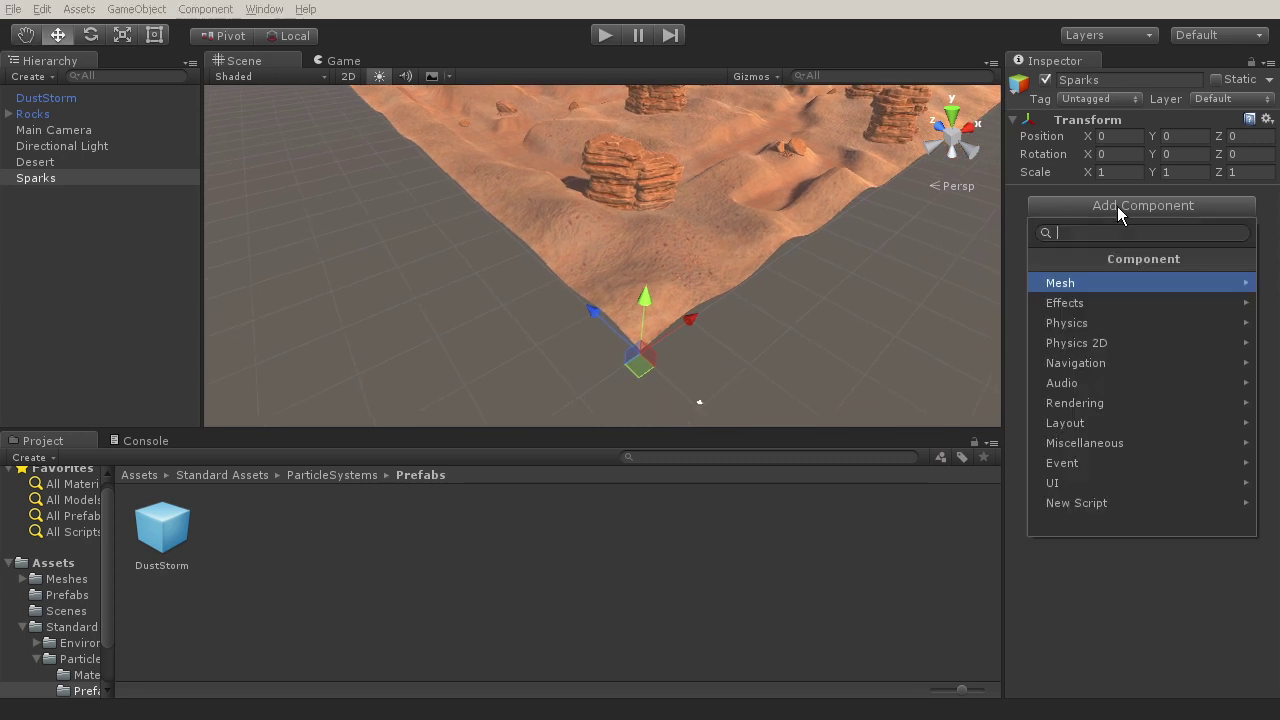
click(1089, 305)
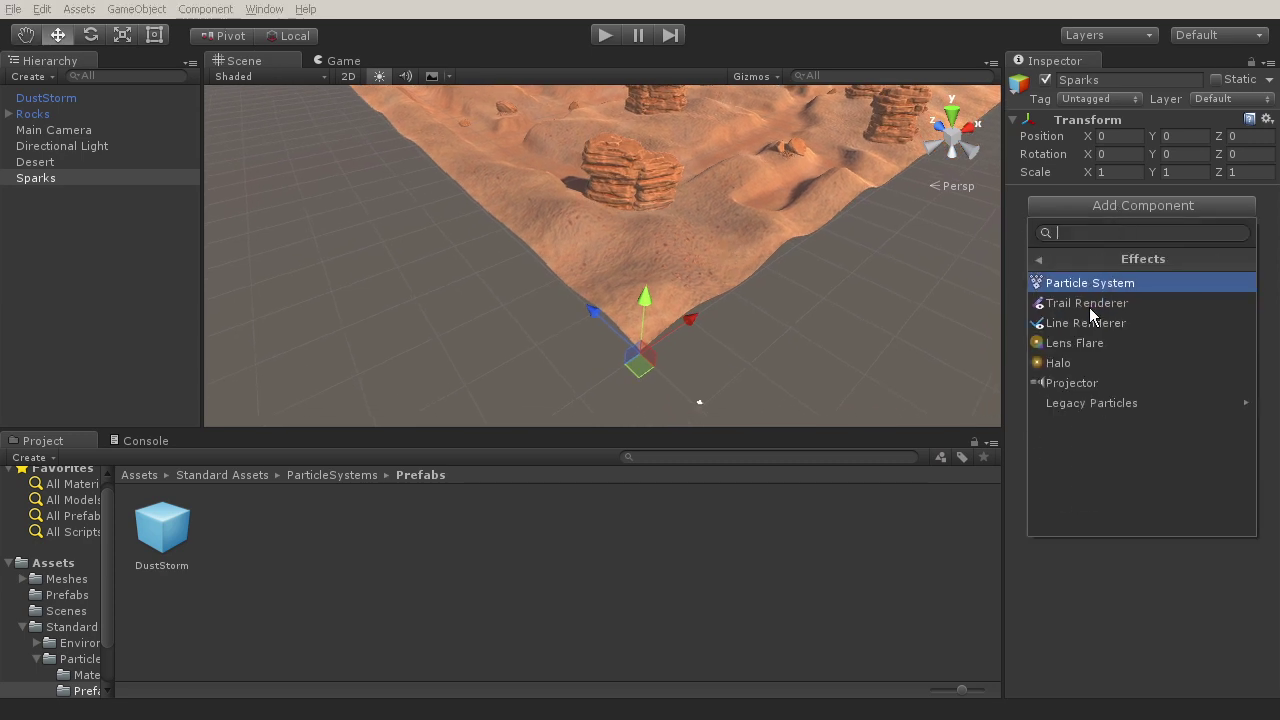
click(1085, 283)
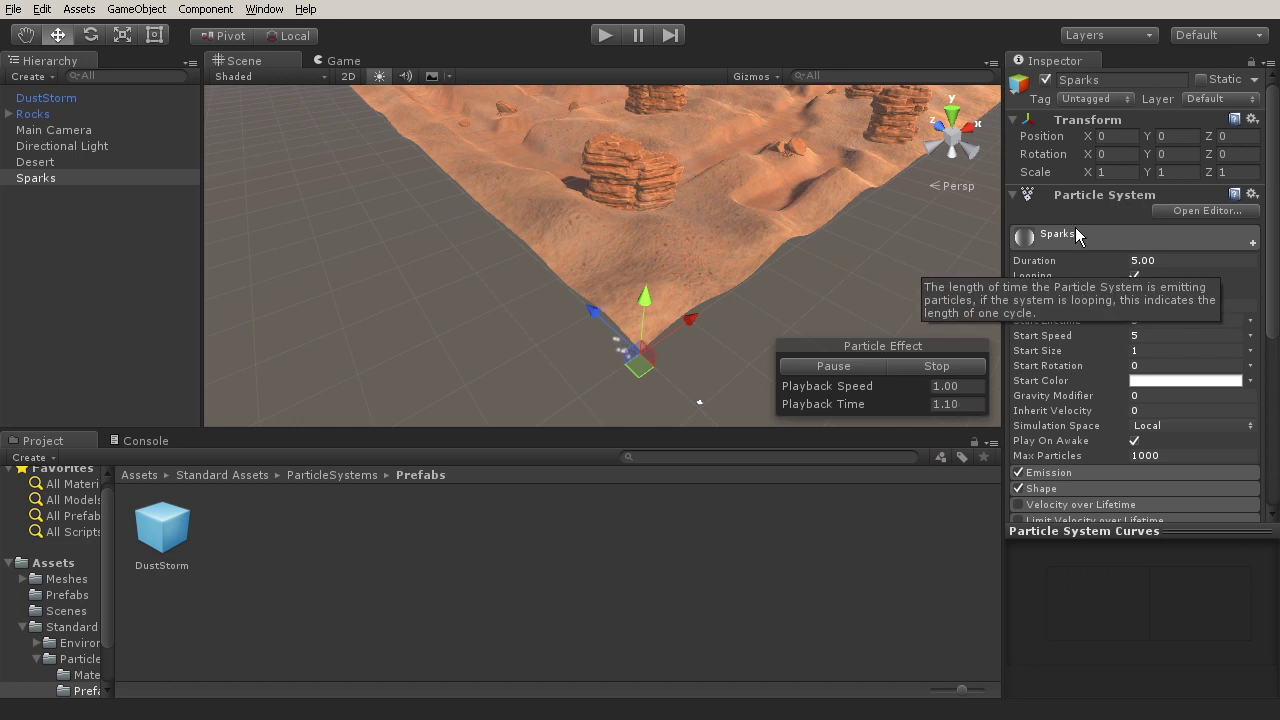
scroll(1119, 407, down, 8)
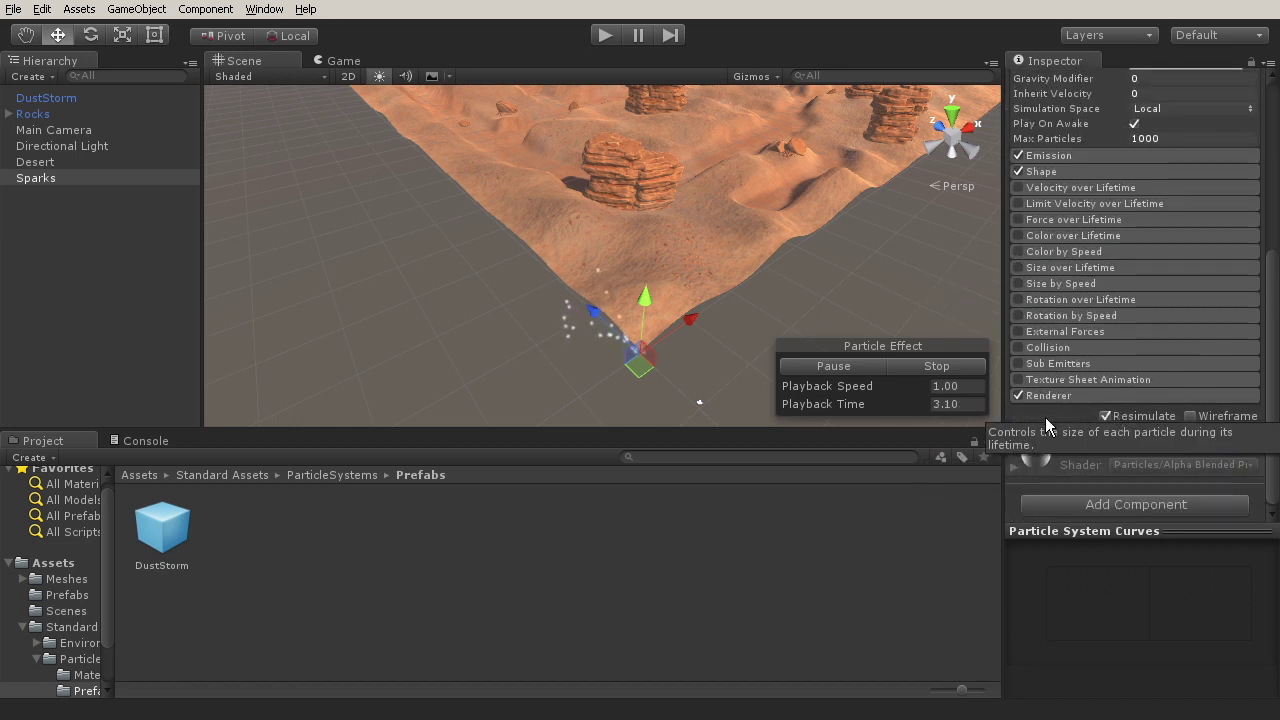
scroll(1045, 417, up, 5)
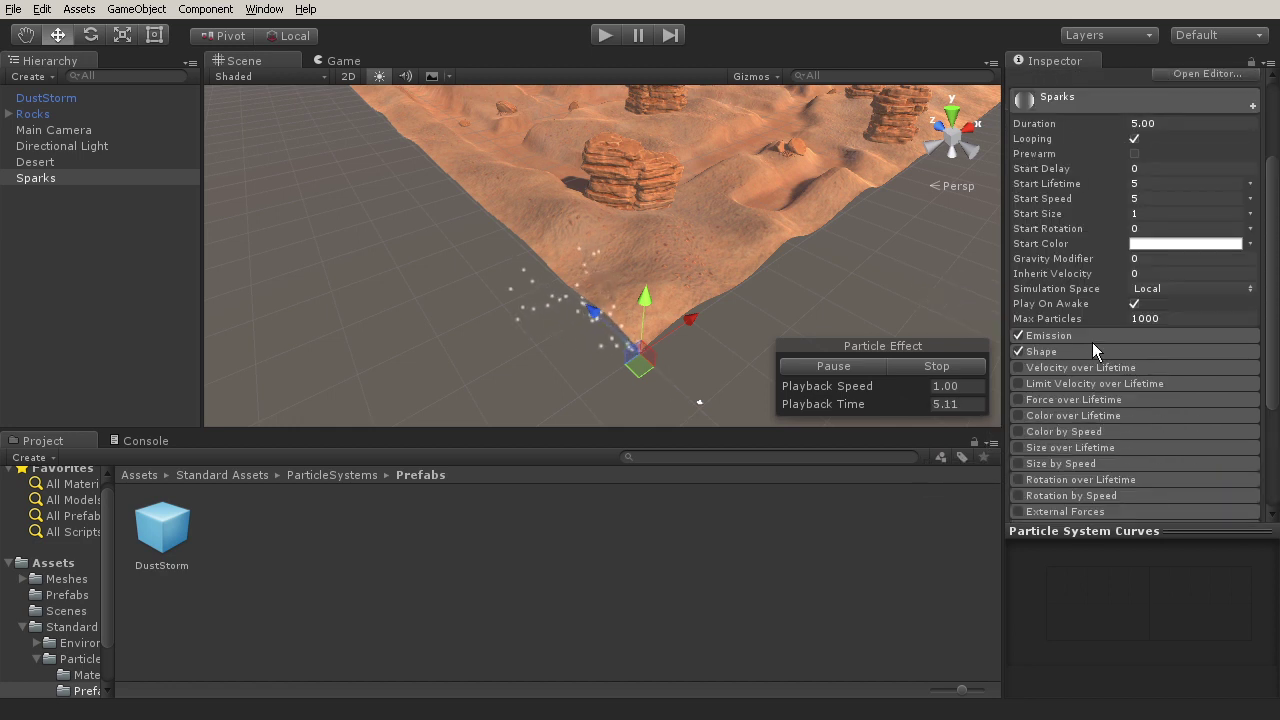
scroll(1112, 340, up, 2)
scroll(1115, 340, up, 2)
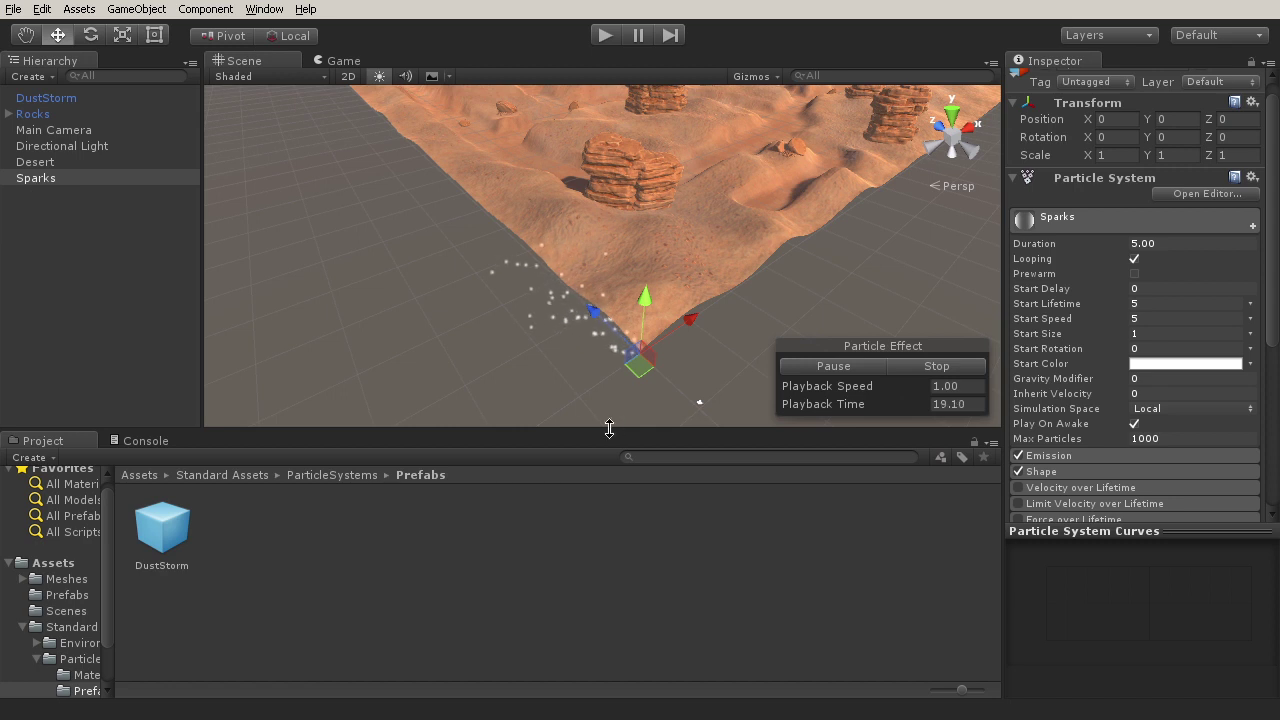
Show the Prefabs folder contents, then select Sparks in the Hierarchy and delete it
click(67, 595)
click(35, 179)
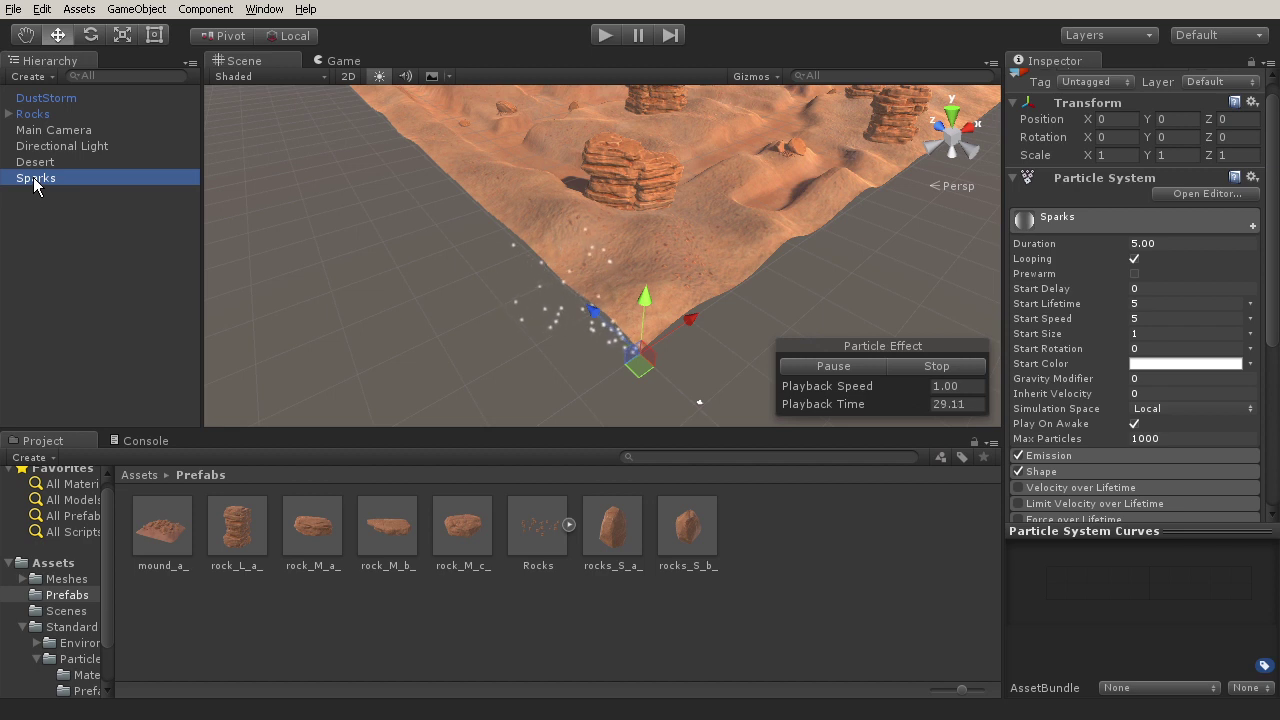
click(35, 179)
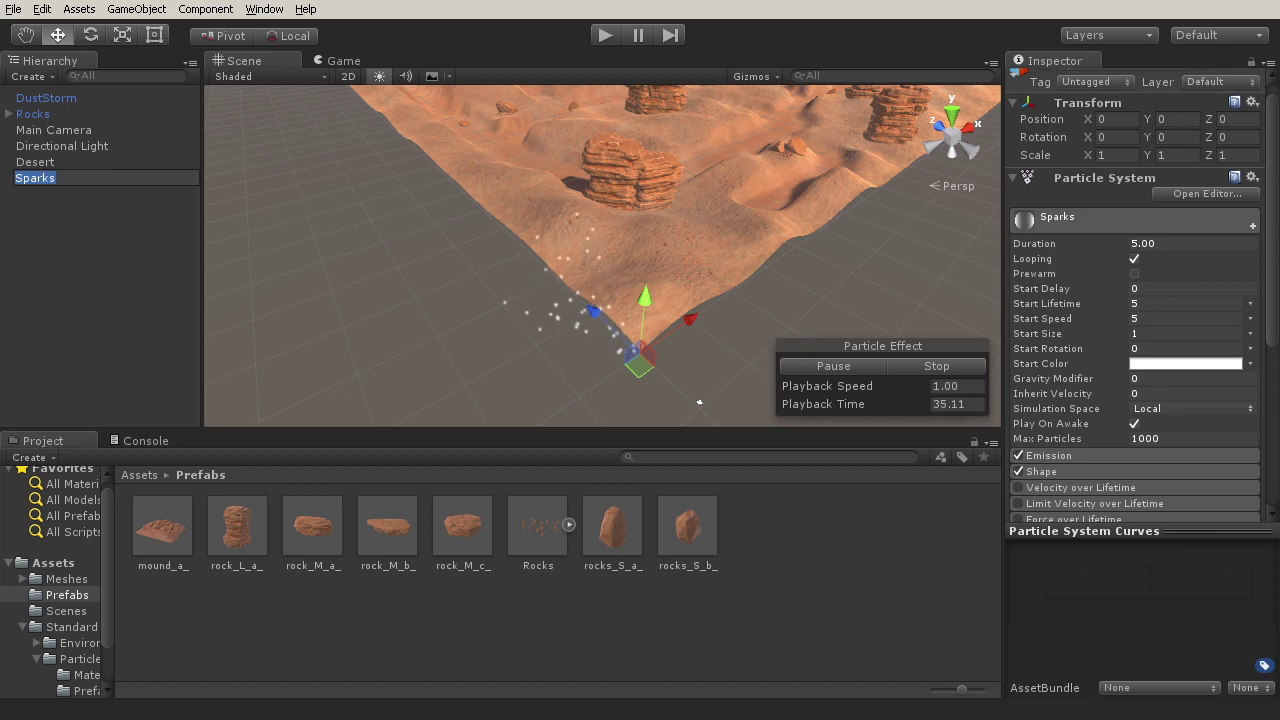
click(33, 248)
click(37, 180)
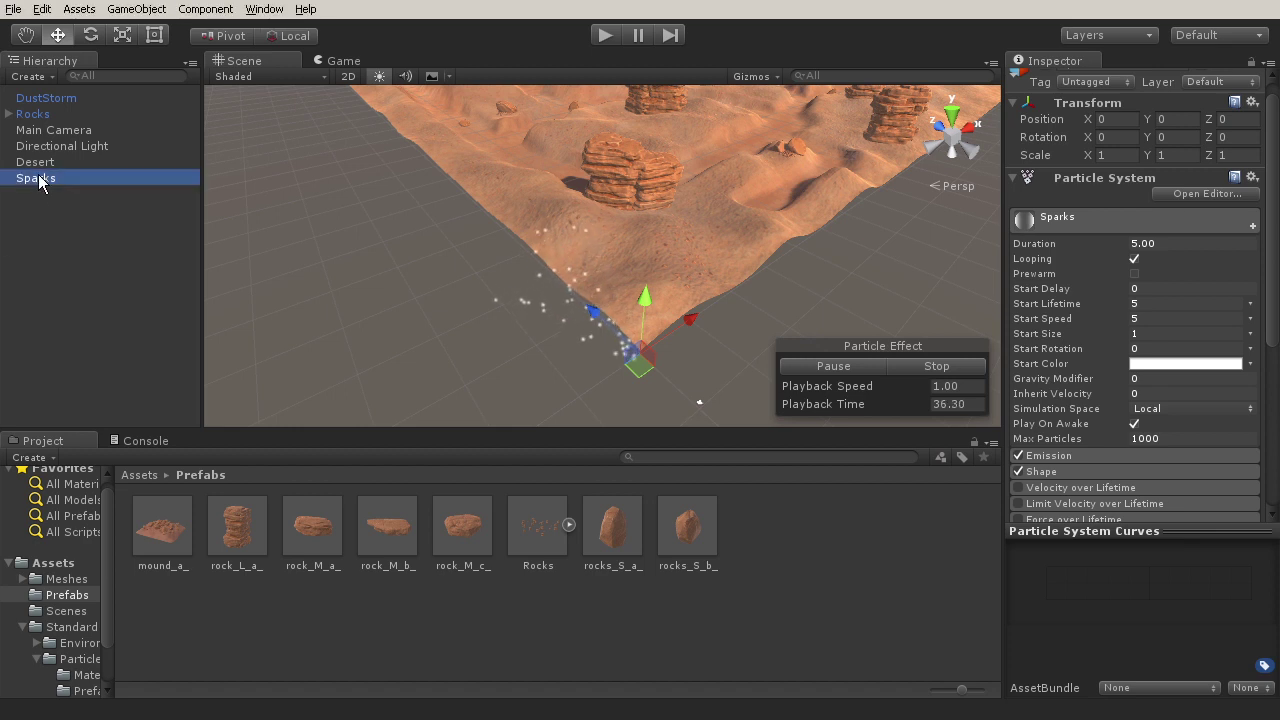
key(Delete)
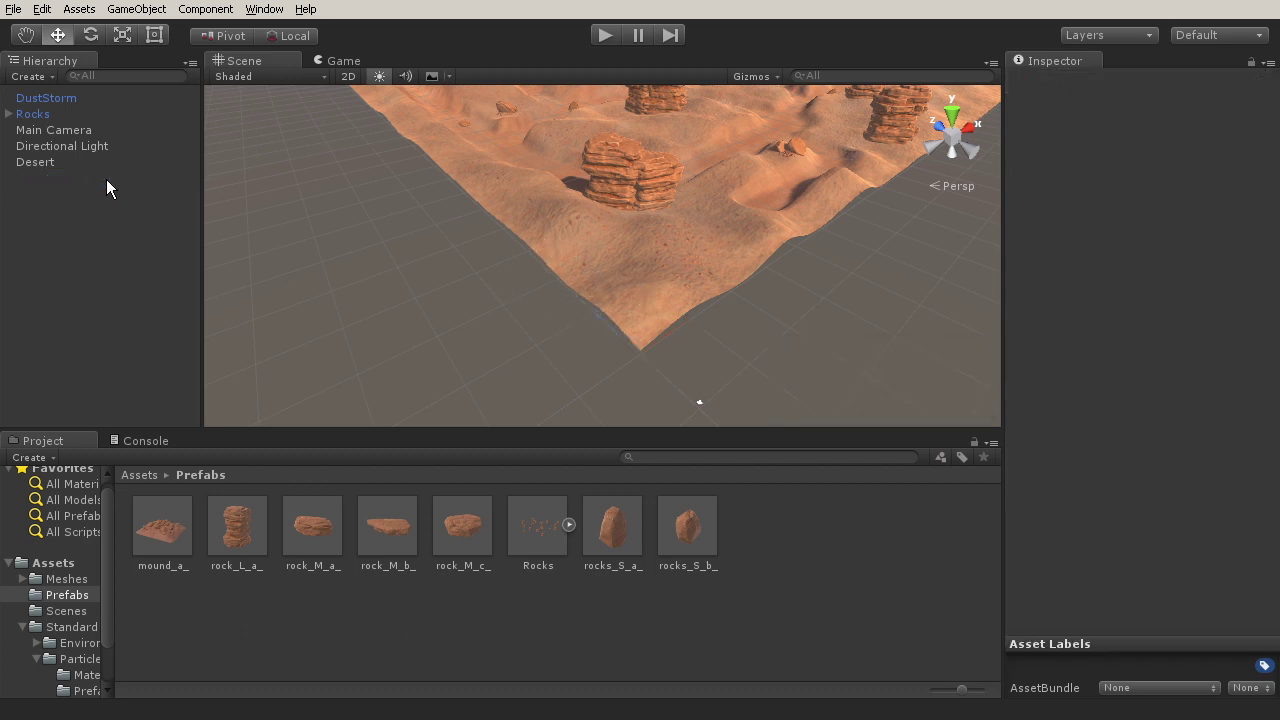
Select and frame DustStorm, scroll to its Box Shape module, and select the 5.00 Duration value
double_click(53, 97)
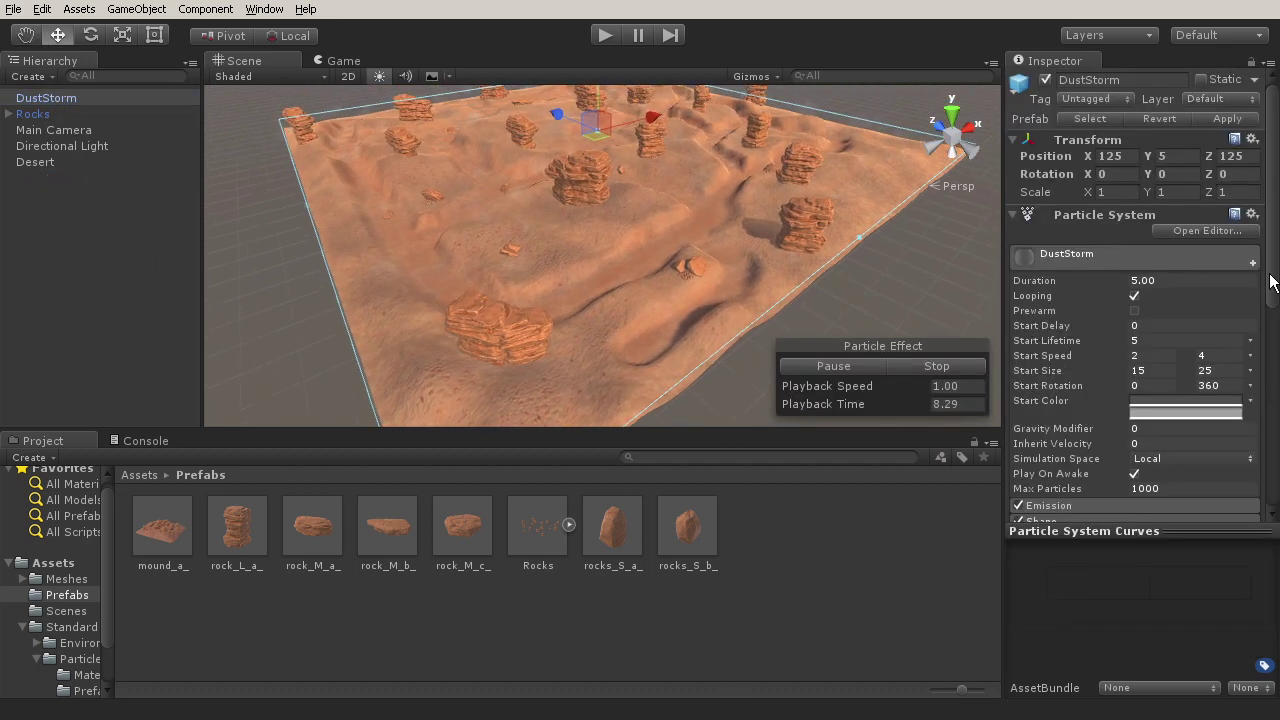
drag(1275, 227, 1274, 263)
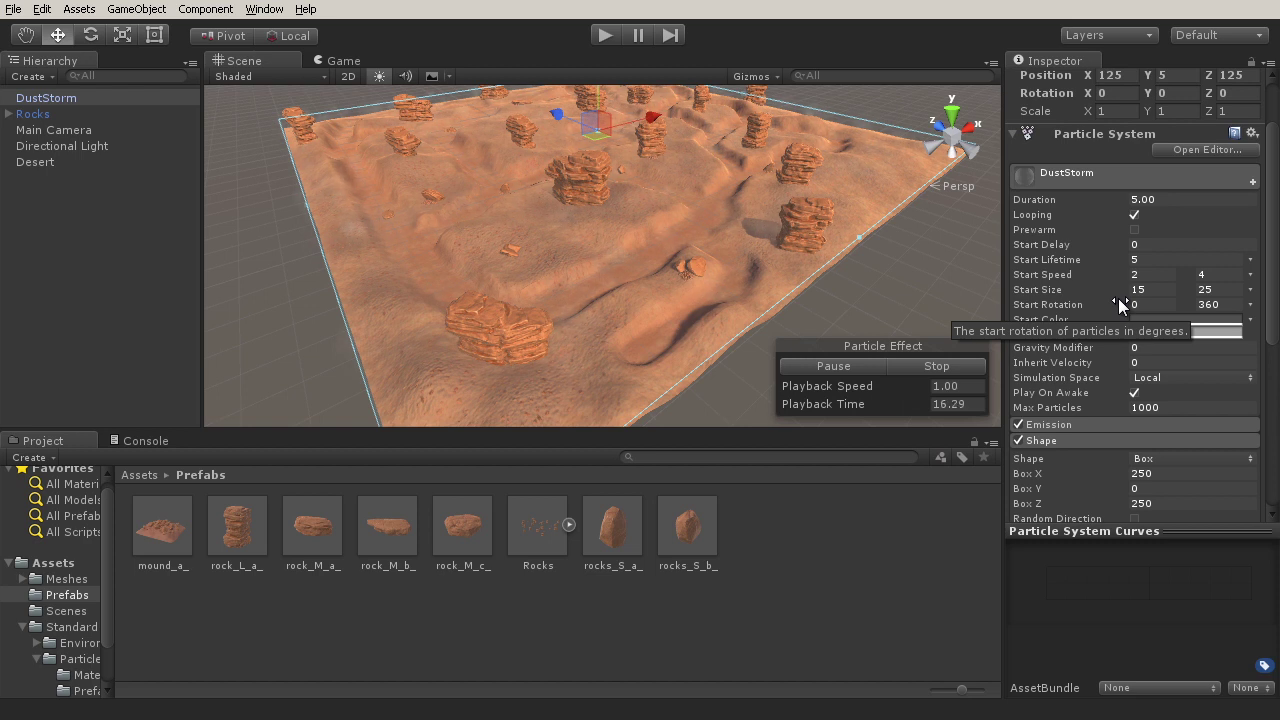
click(1160, 204)
double_click(1161, 204)
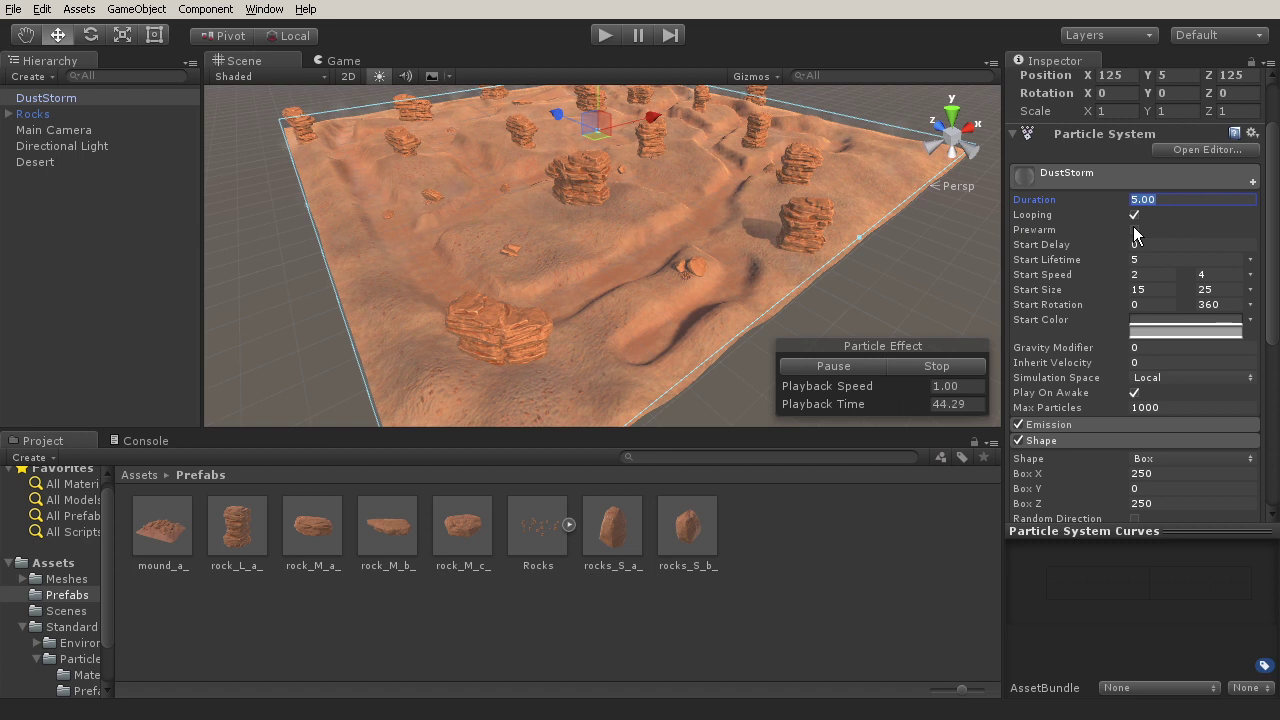
Enable Prewarm, restart the DustStorm preview from zero, pause it, then disable Prewarm
click(1134, 229)
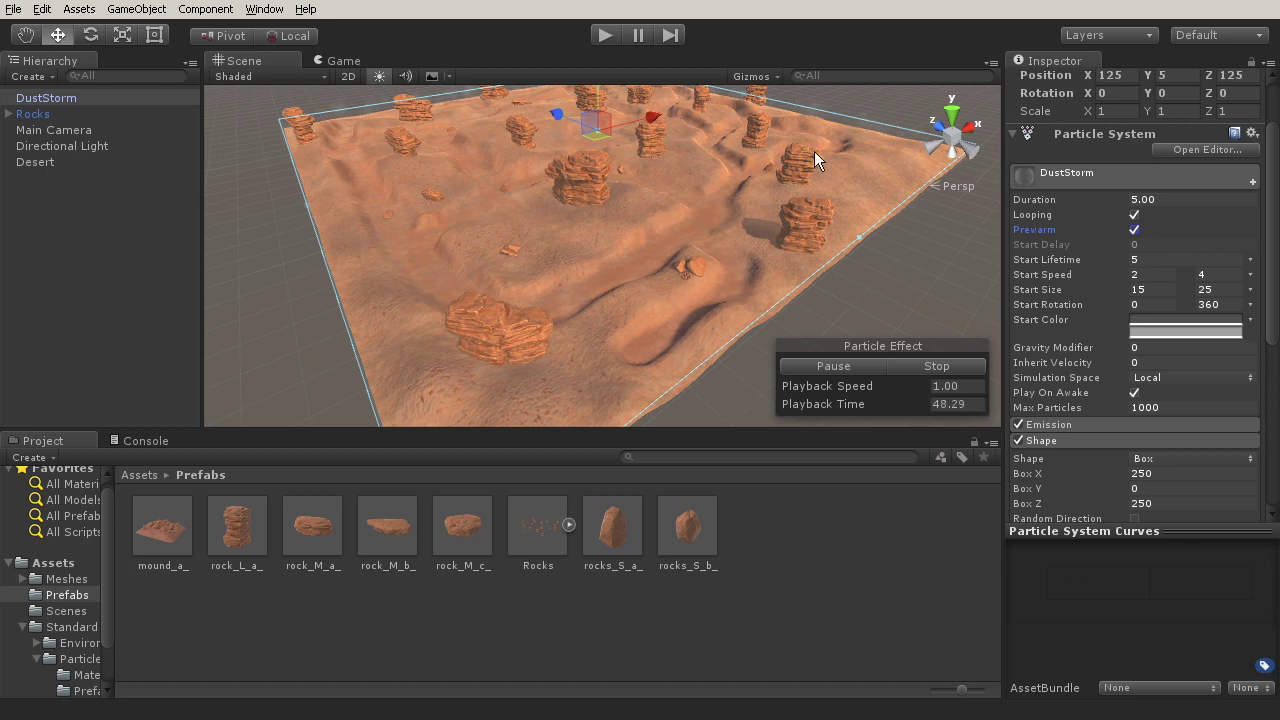
click(899, 364)
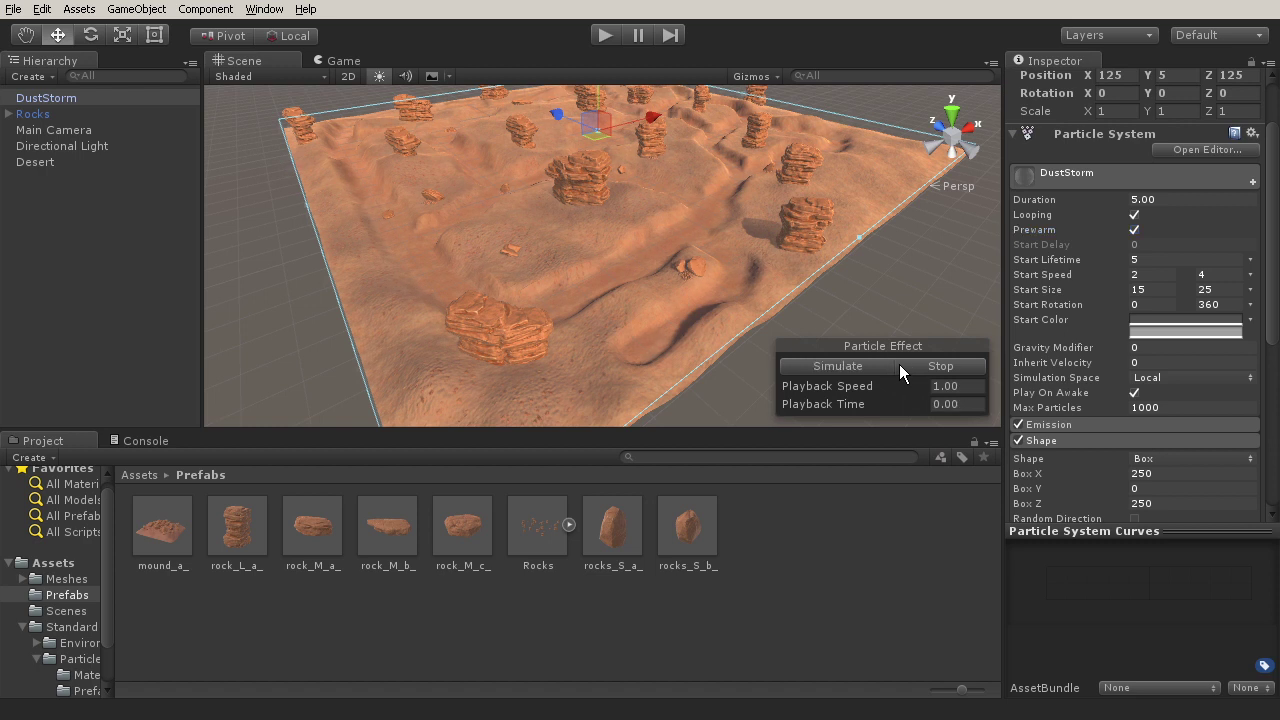
click(848, 366)
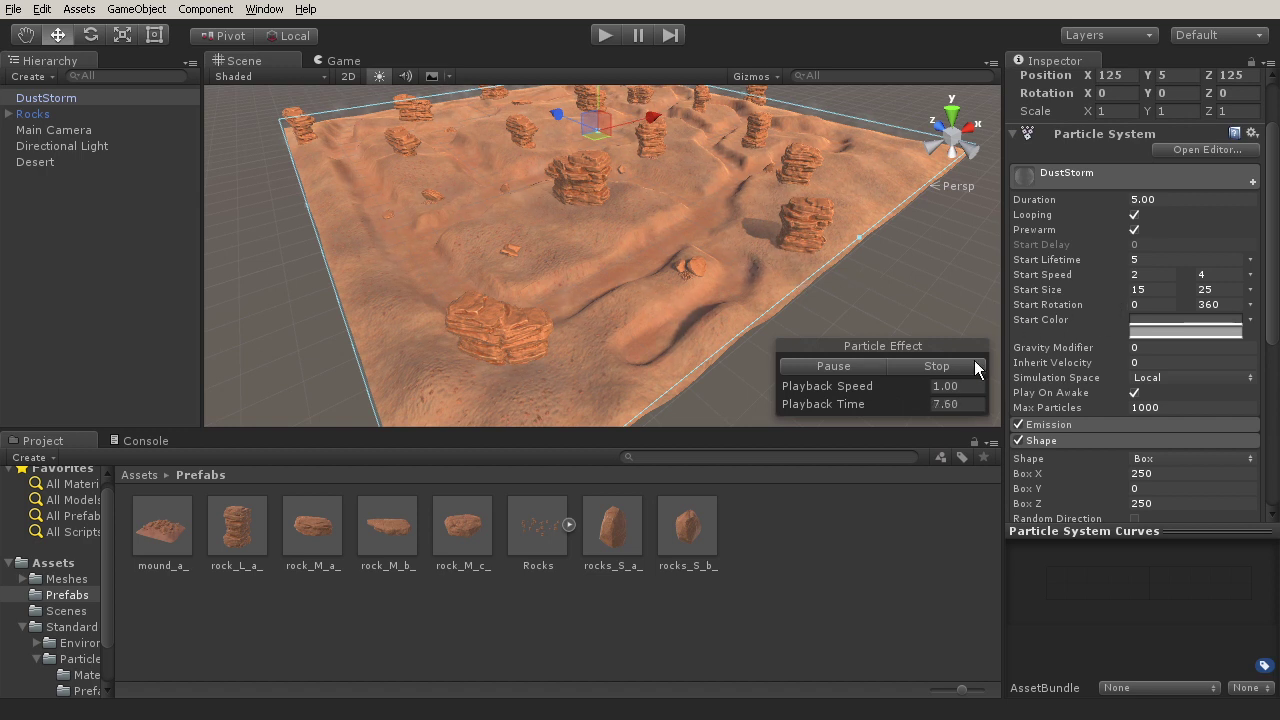
click(858, 368)
click(1134, 230)
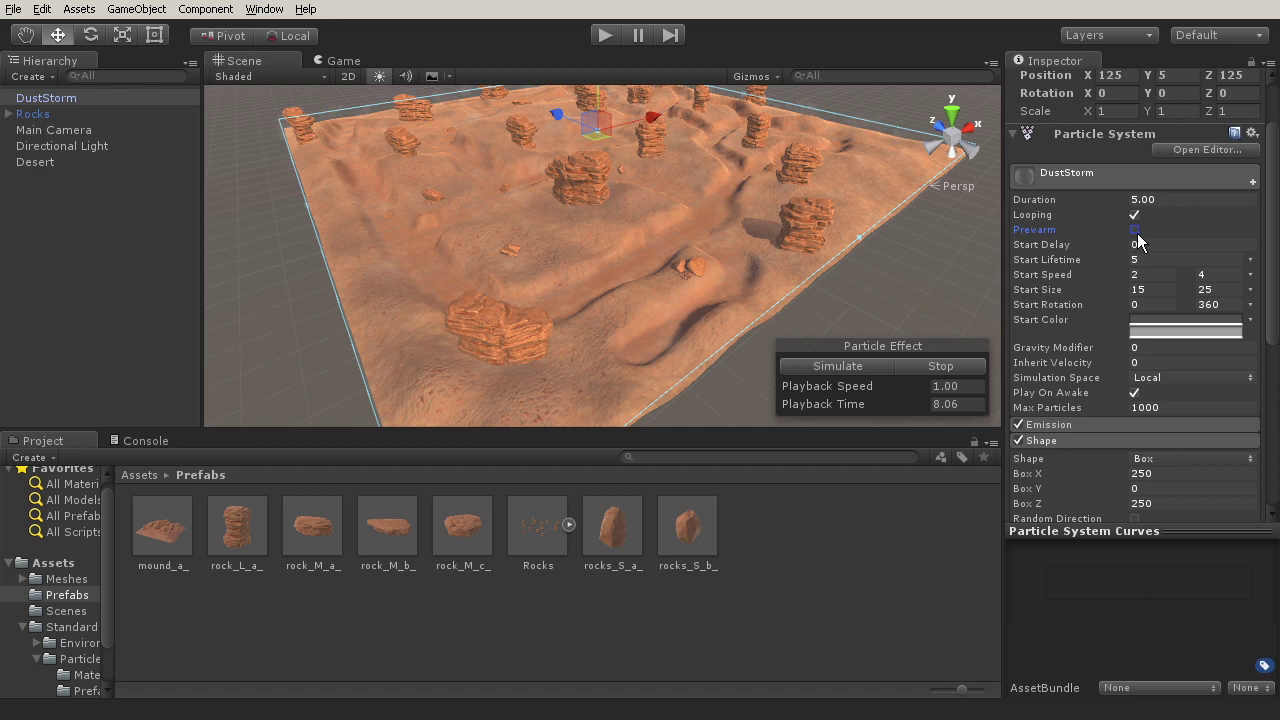
Re-enable Prewarm in DustStorm's Particle System module, leaving Start Delay off
click(1135, 230)
click(1140, 274)
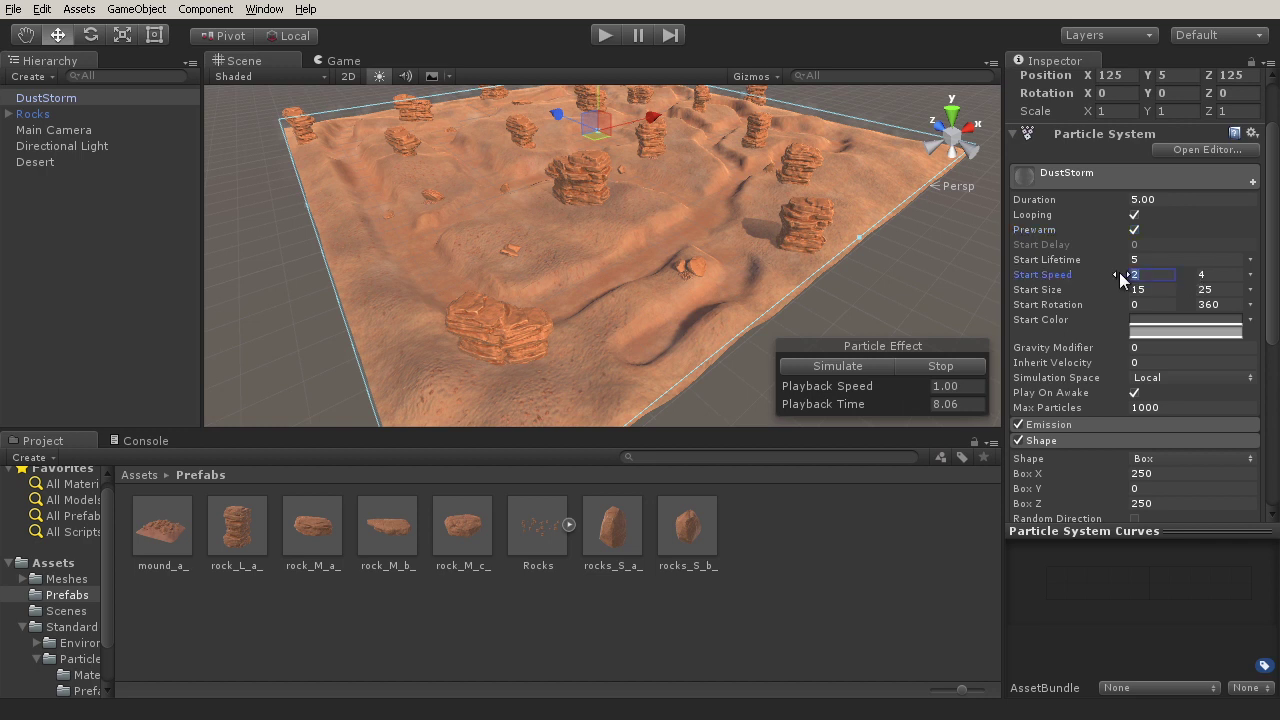
click(1221, 275)
click(1165, 409)
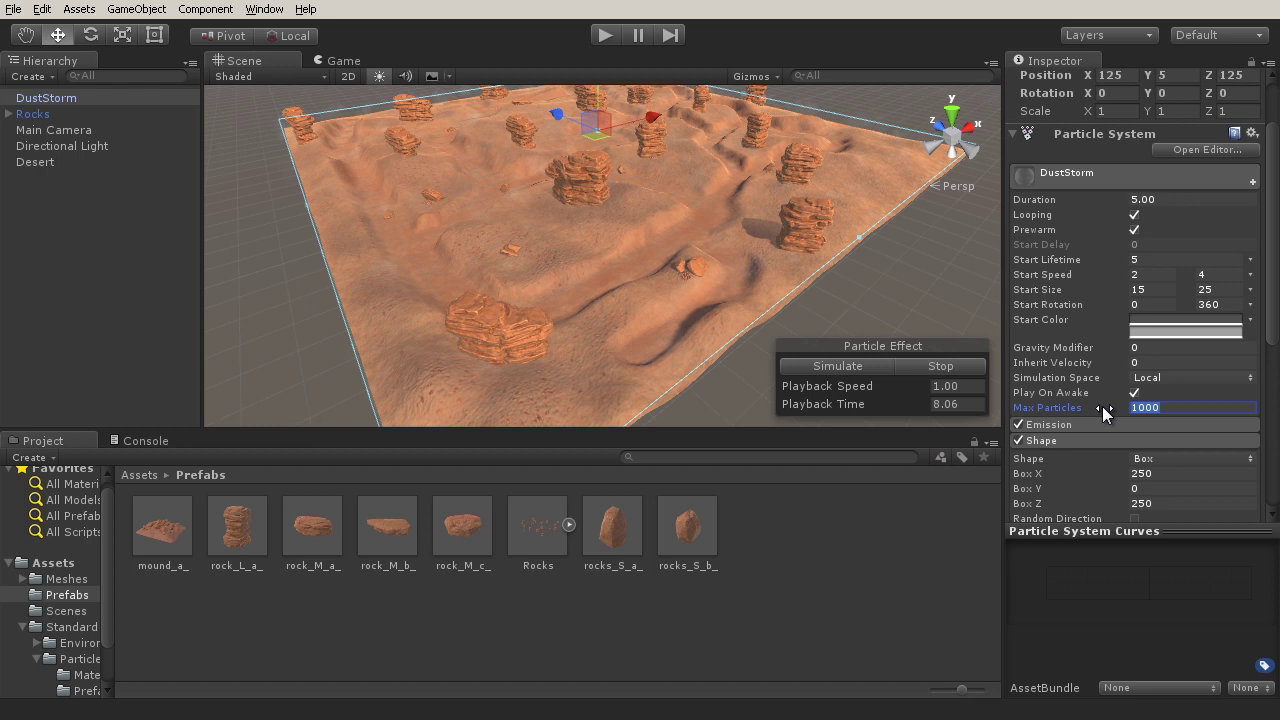
text(2000)
key(Return)
text(100)
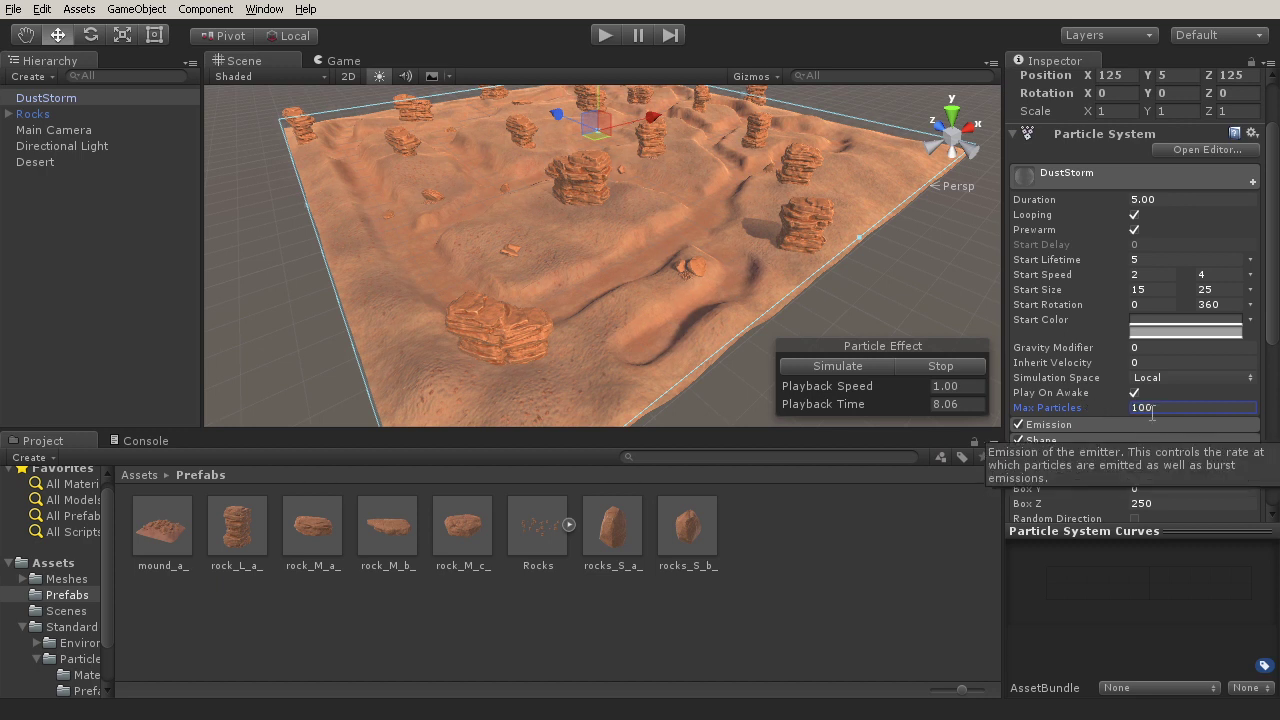
key(Return)
text(0)
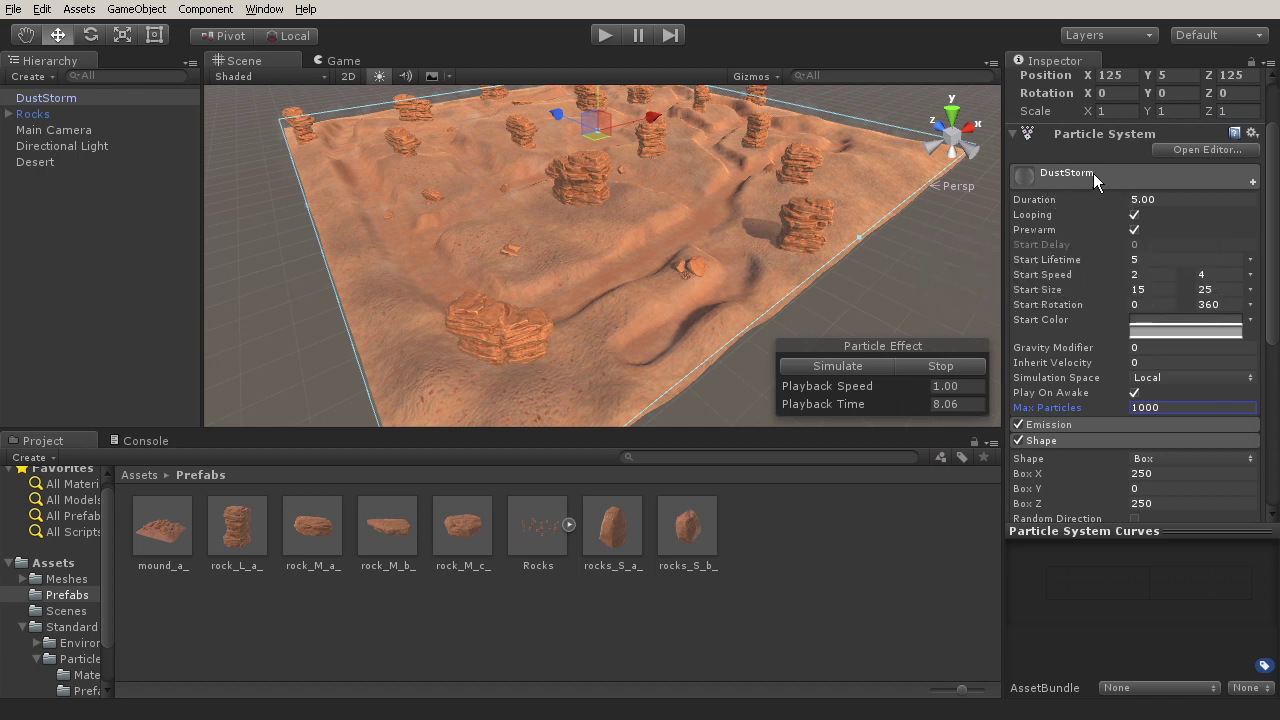
Expand Emission to show its 100 Rate over Time and scroll through the modules to Renderer
click(1066, 423)
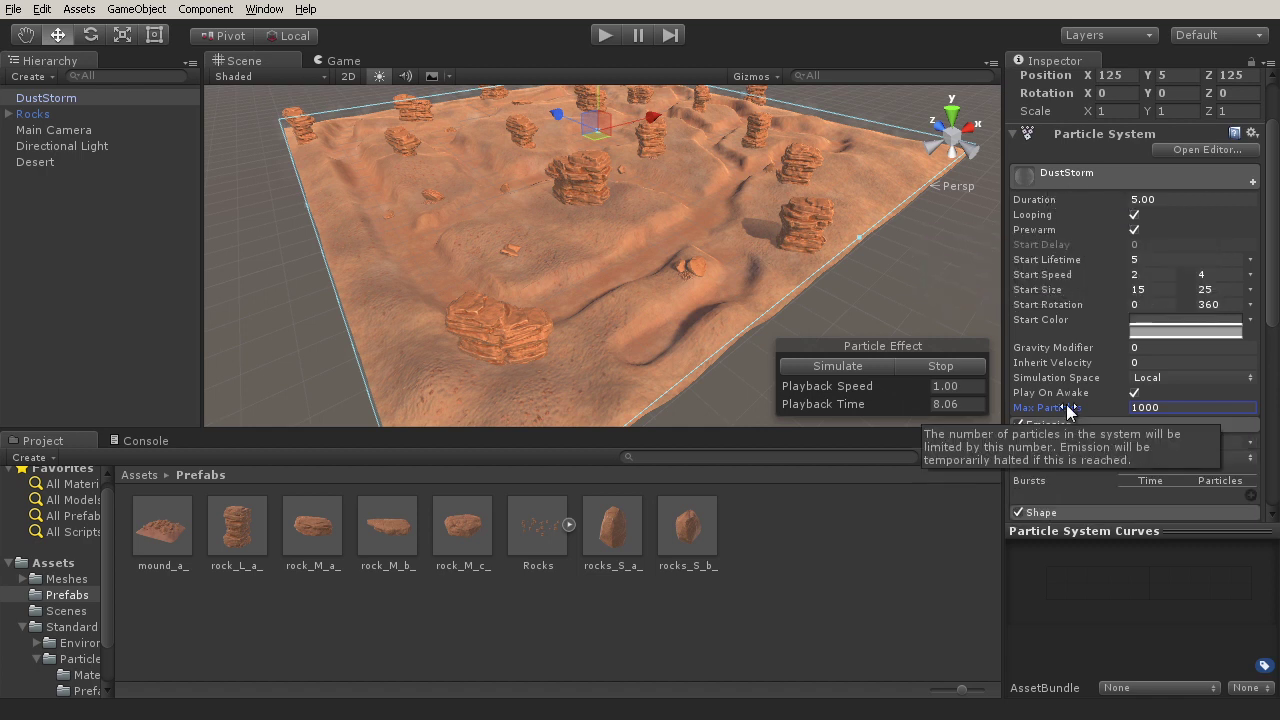
scroll(1060, 400, down, 5)
click(1056, 376)
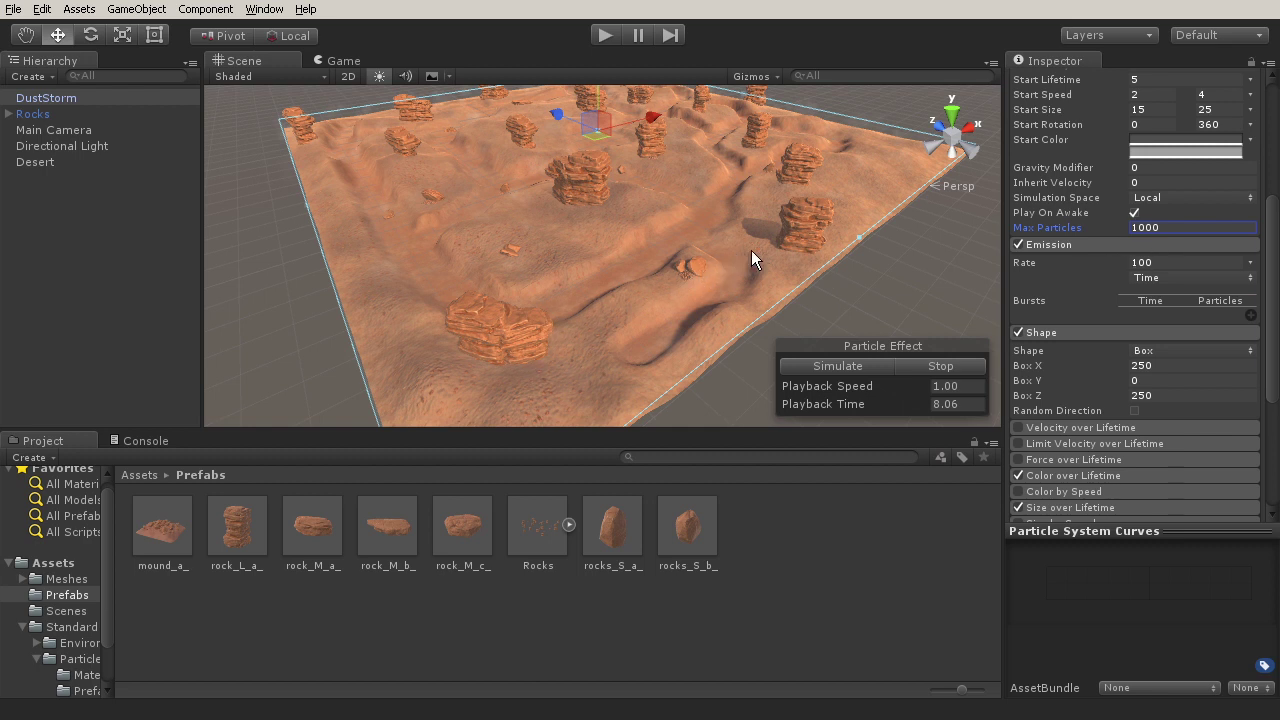
click(1105, 230)
scroll(1110, 295, down, 3)
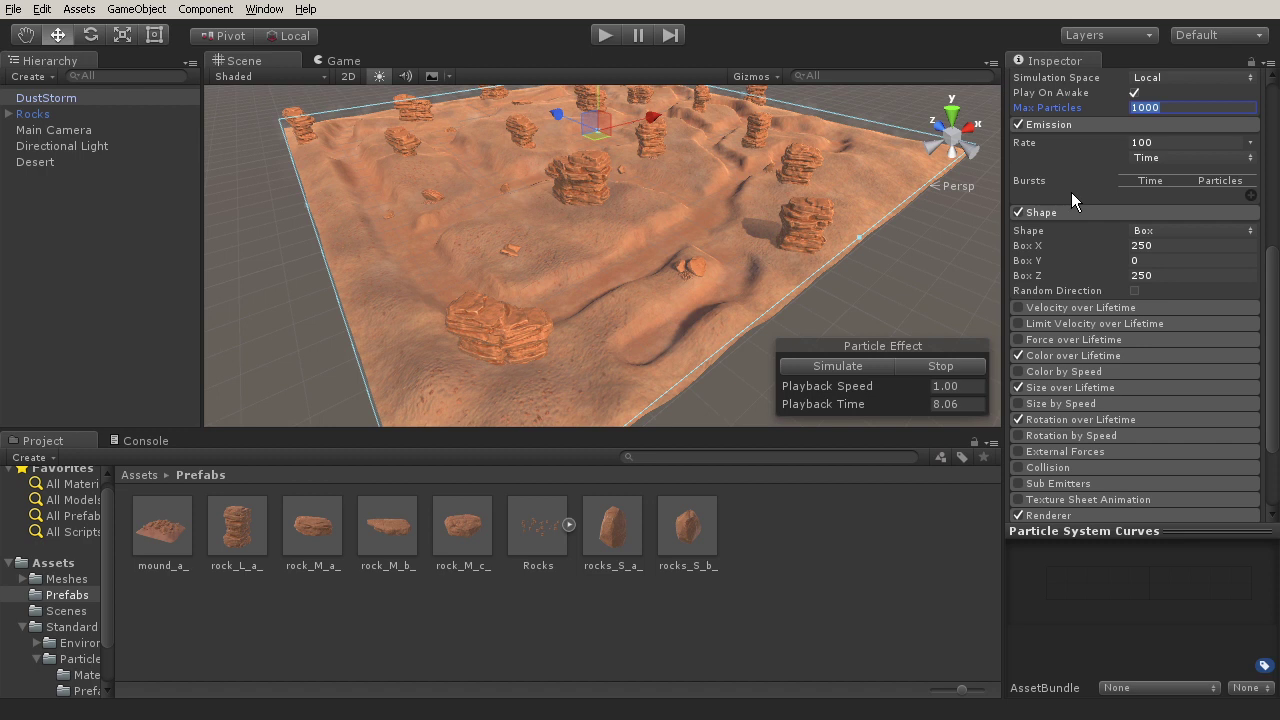
scroll(1090, 210, down, 2)
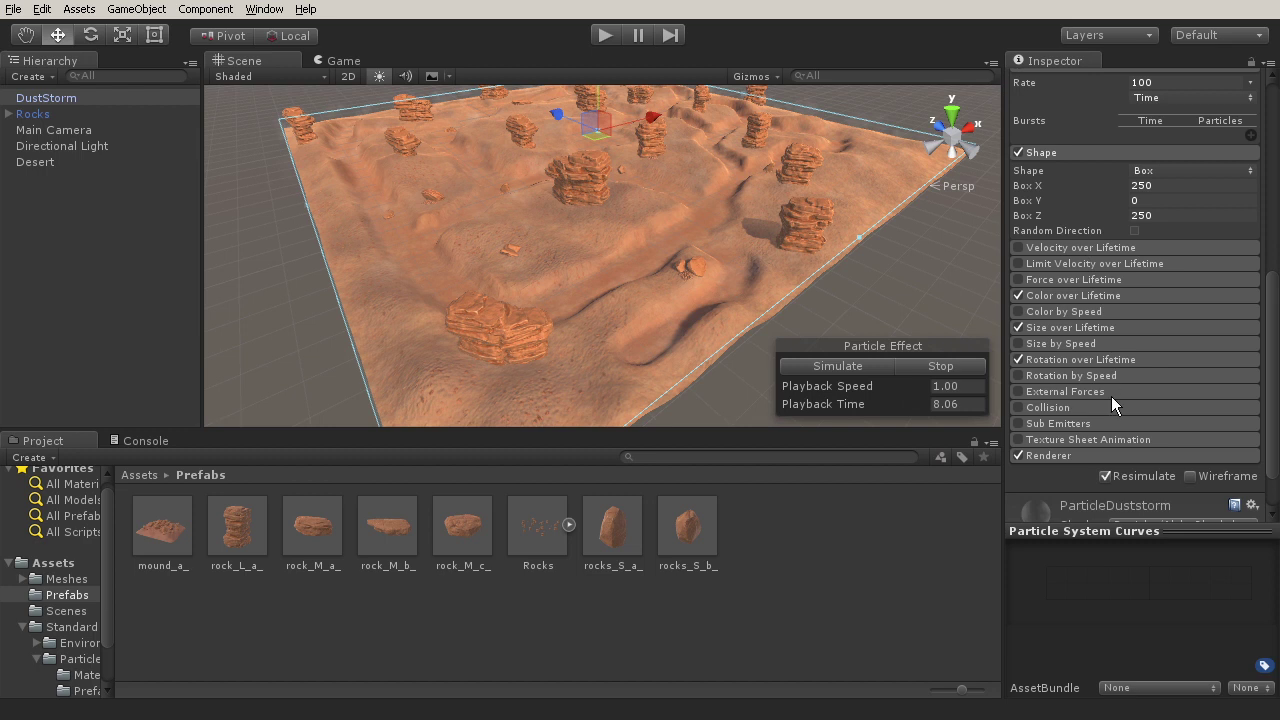
Expand Color over Lifetime and switch its Color mode to a Random gradient
scroll(1111, 396, down, 3)
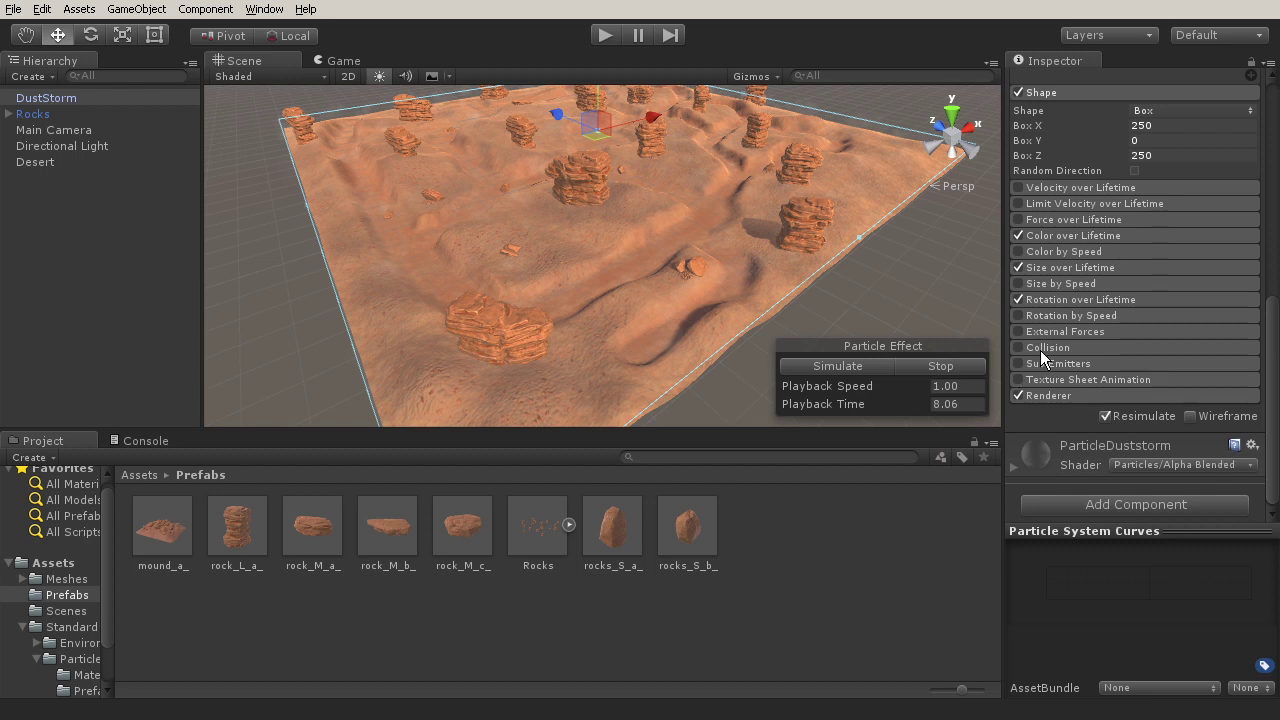
click(1074, 235)
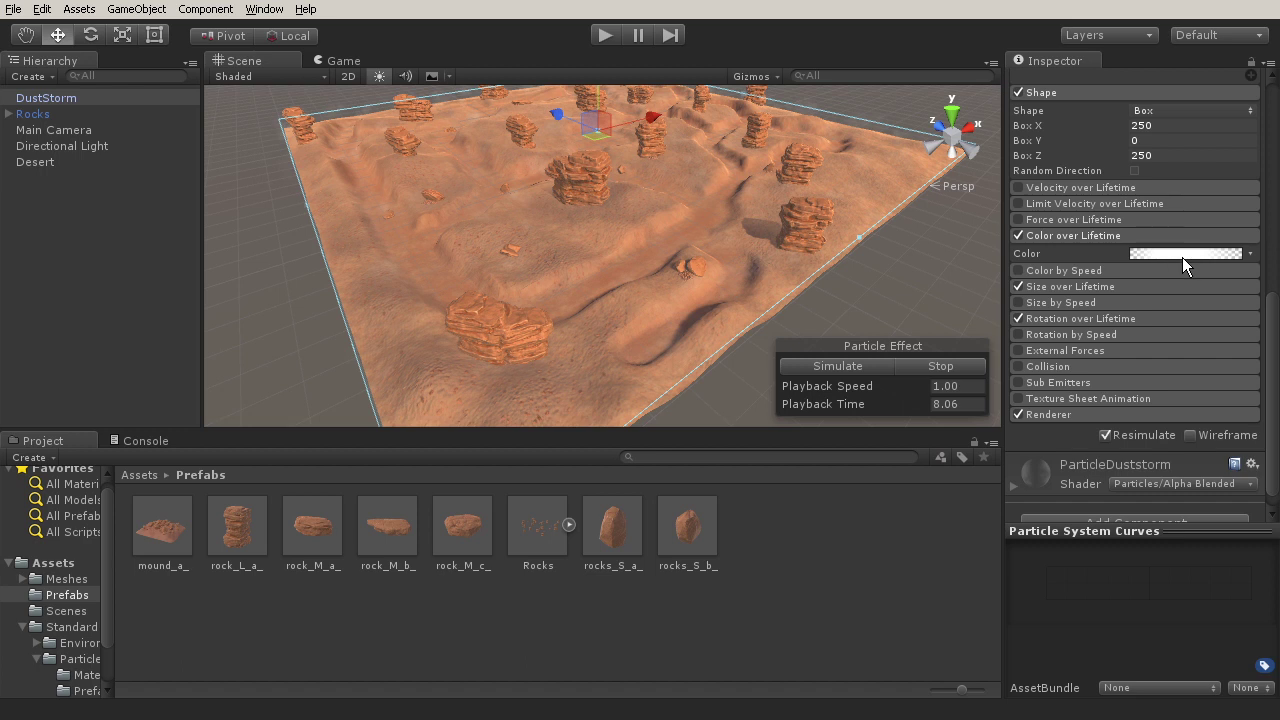
click(1248, 254)
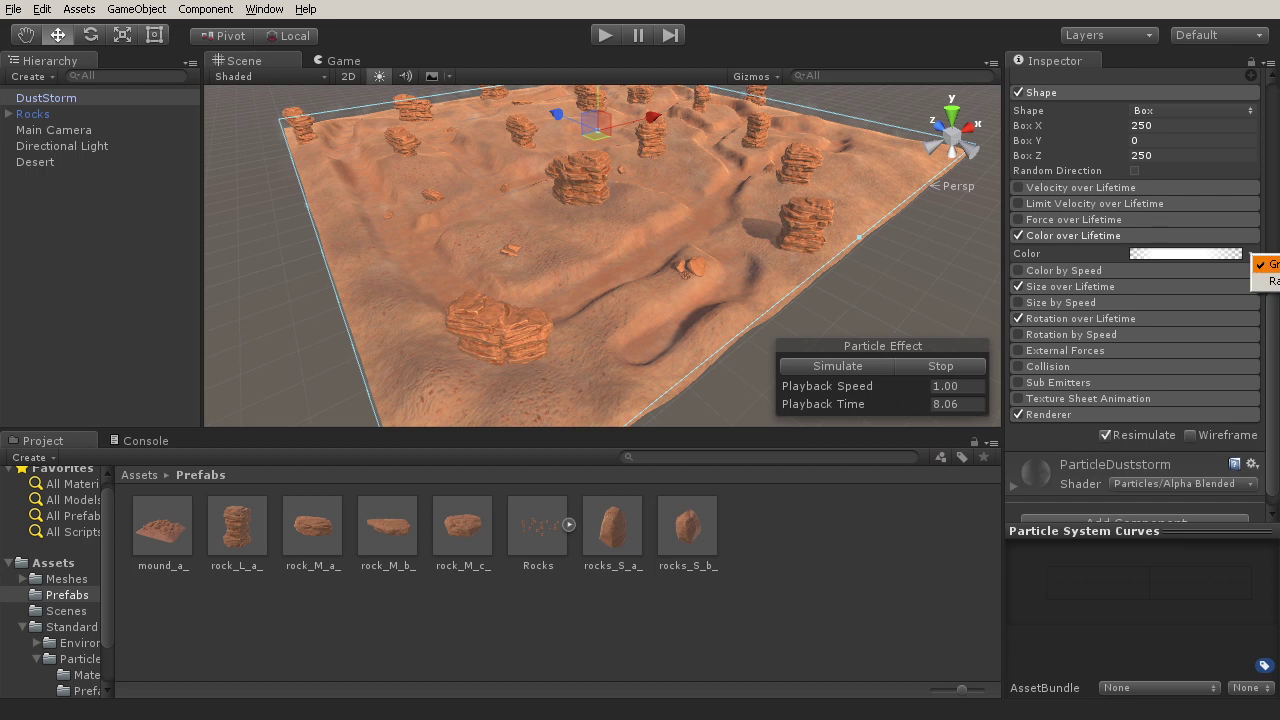
click(1274, 283)
Check the gradient's fade-in alpha keys, including the opaque key at 21.1%, in the Gradient Editor
click(1169, 254)
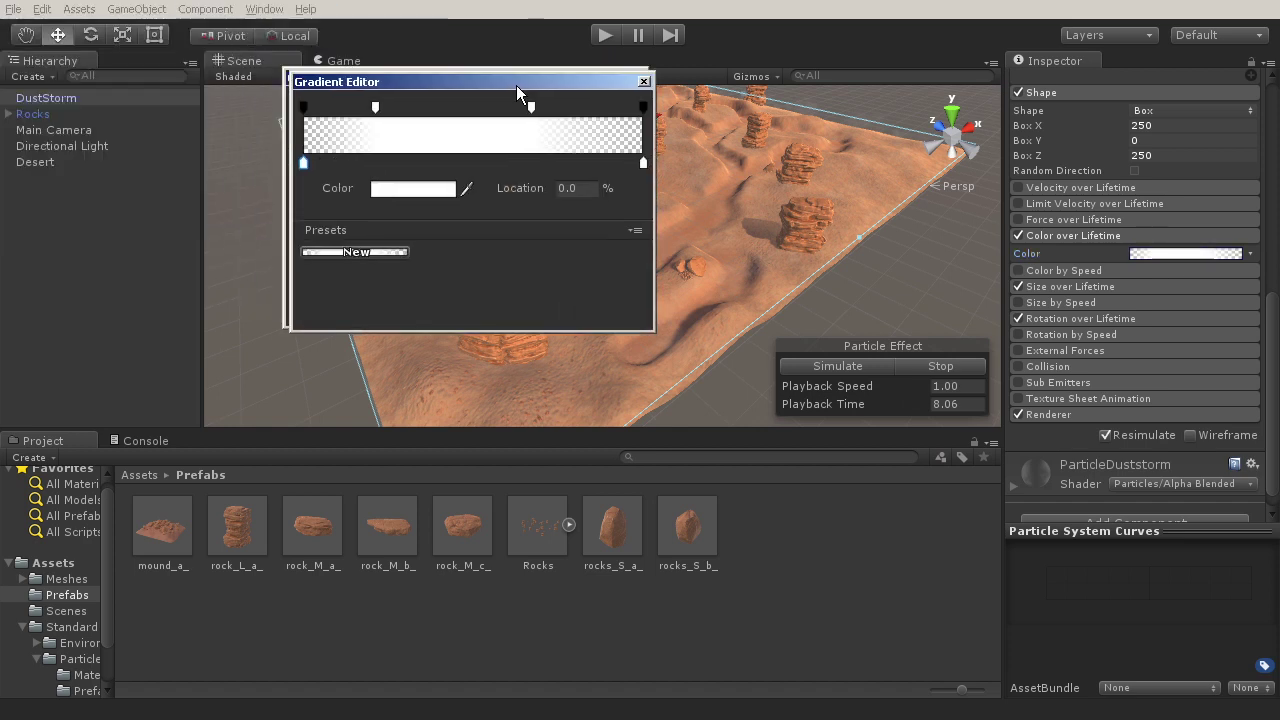
drag(570, 110, 578, 113)
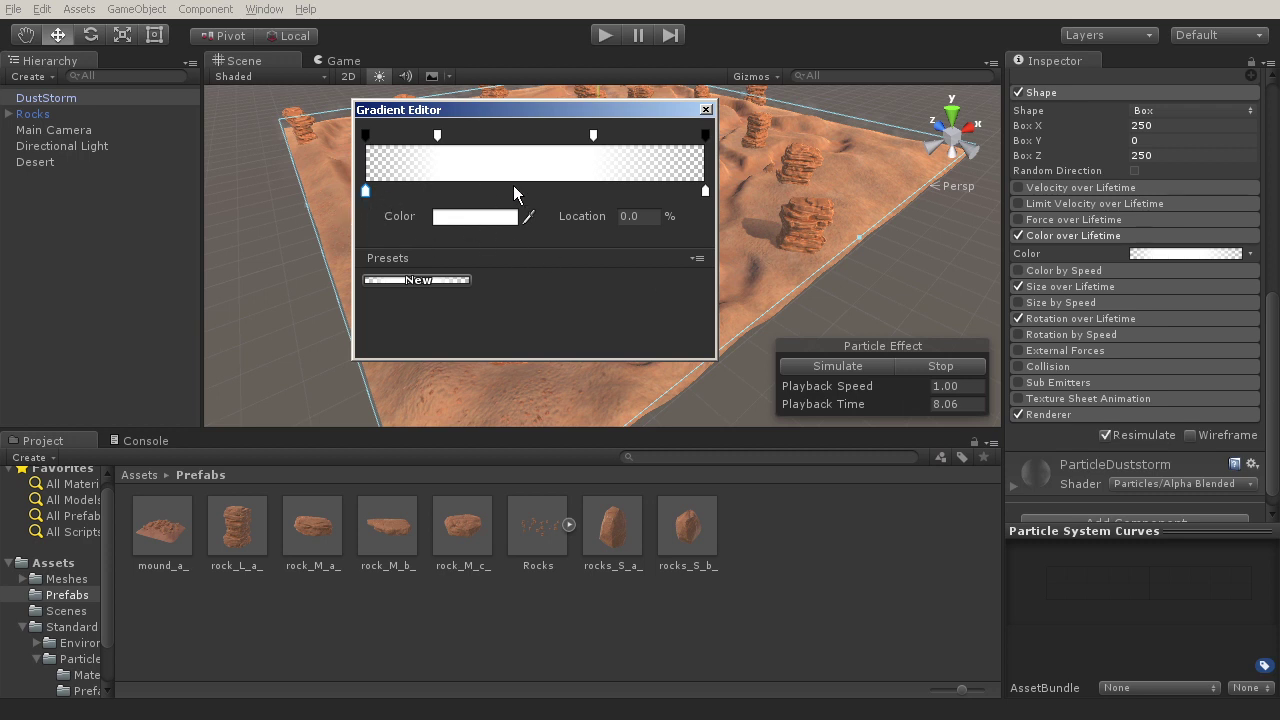
click(364, 134)
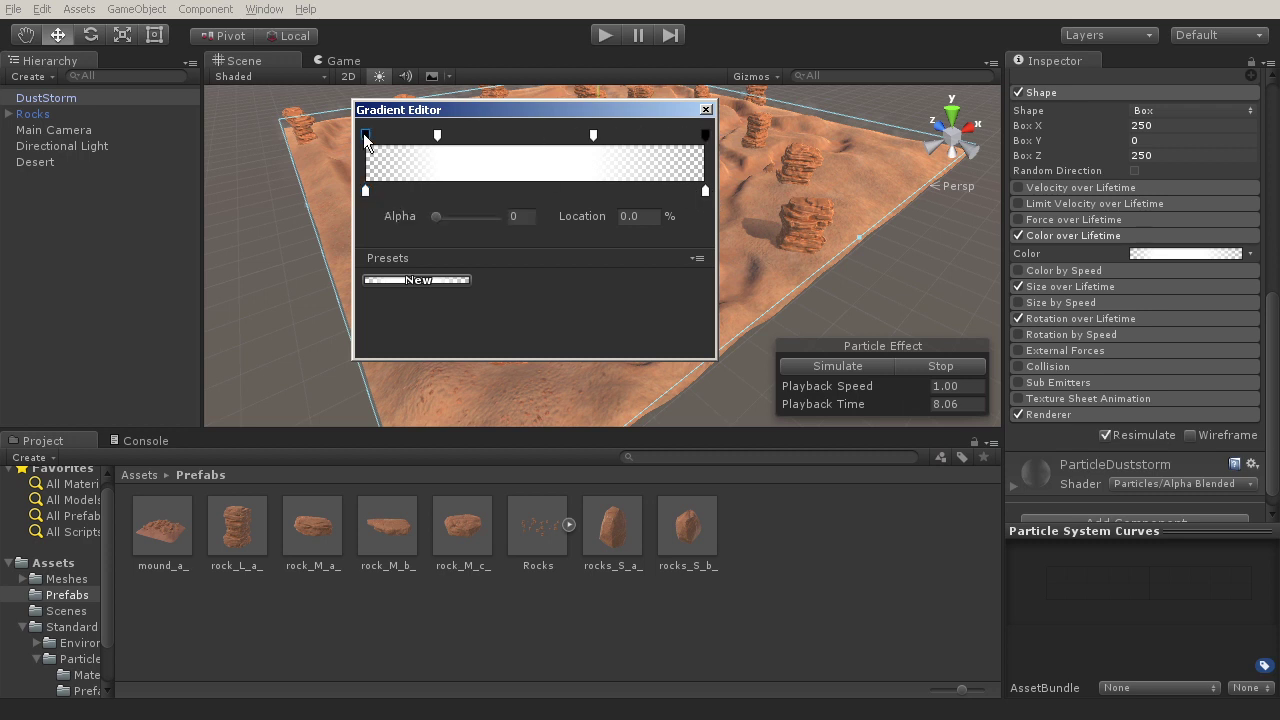
click(437, 135)
click(706, 109)
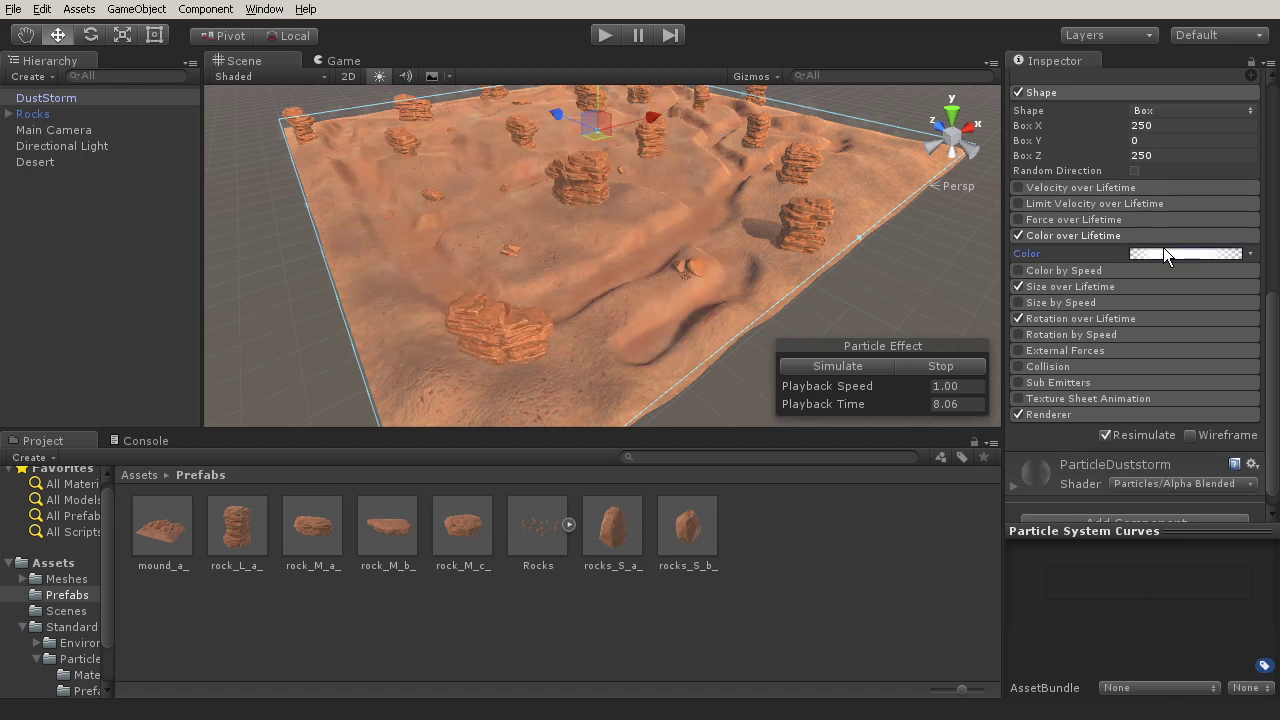
Collapse Color over Lifetime, show the Size over Lifetime curve in Particle System Curves, then collapse it
scroll(1166, 252, up, 5)
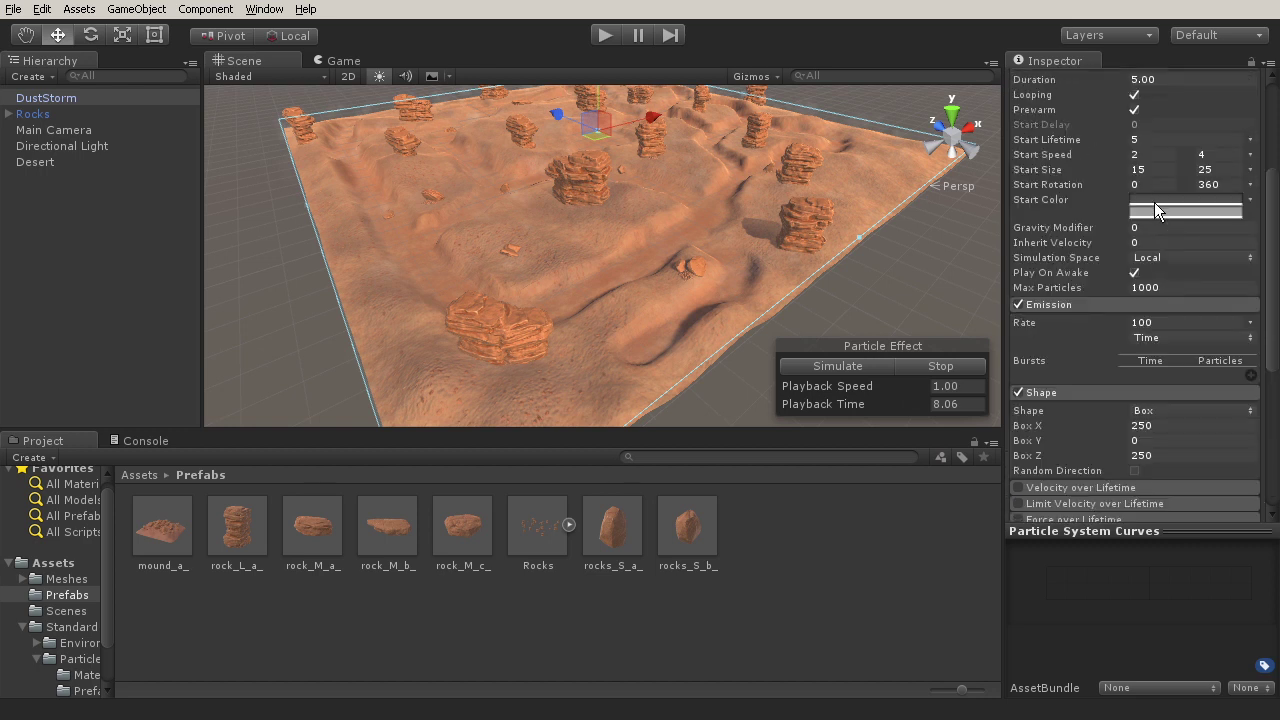
scroll(1078, 264, down, 5)
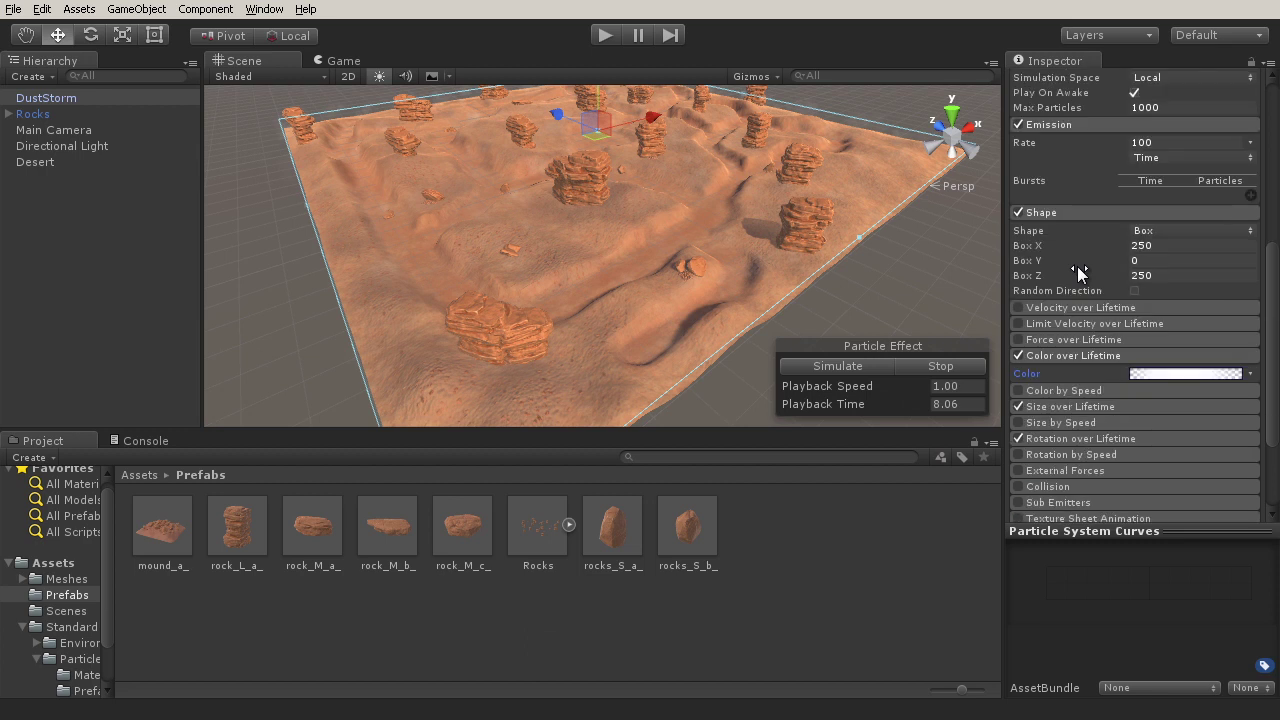
click(1077, 235)
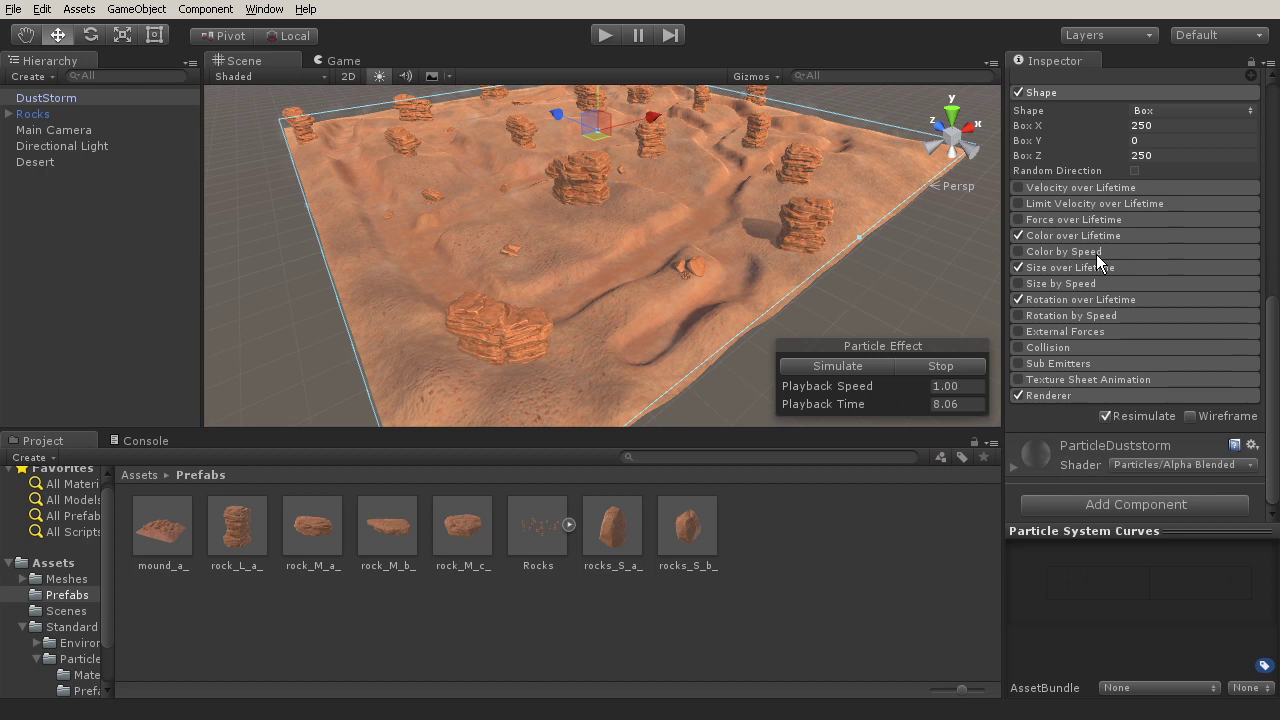
click(1093, 267)
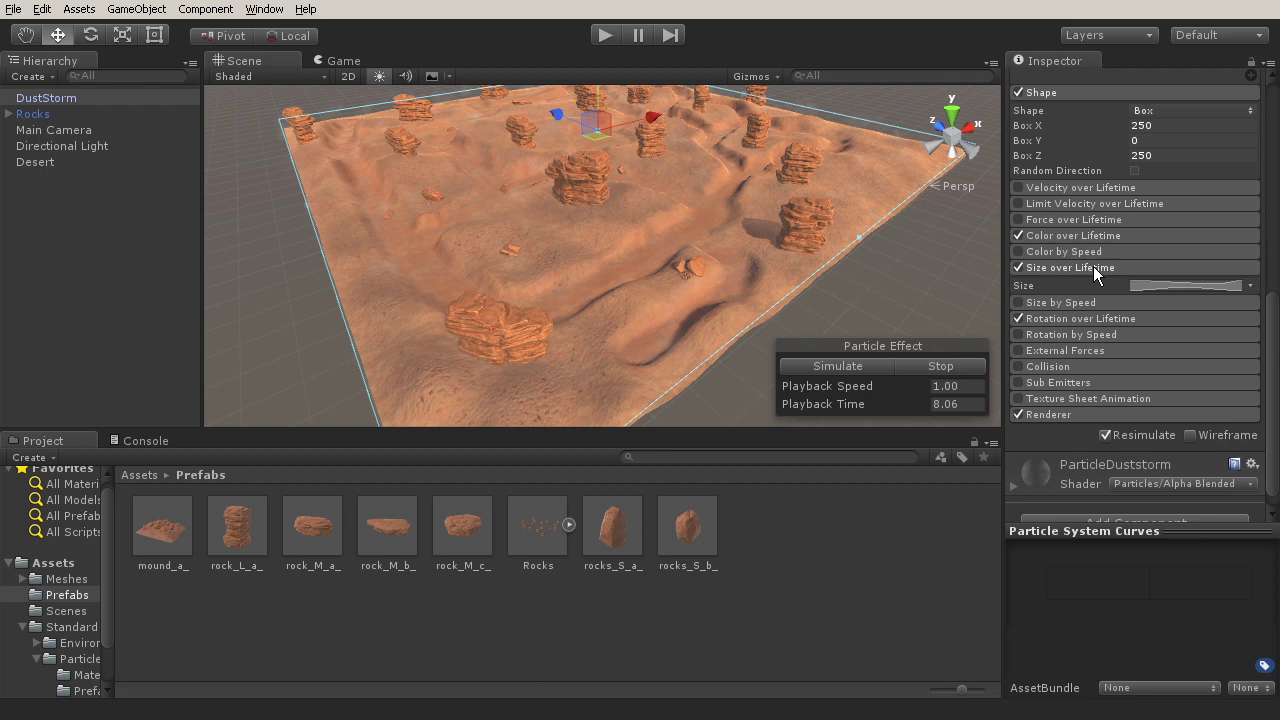
click(1143, 288)
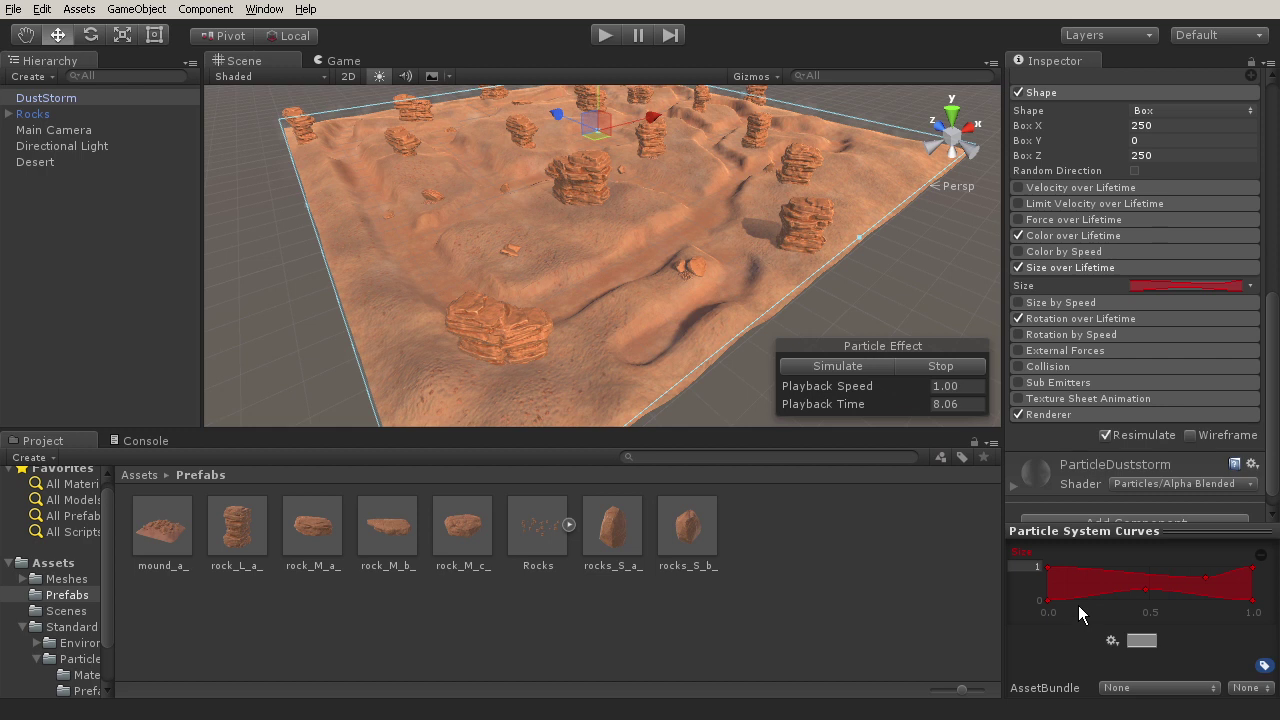
click(1080, 267)
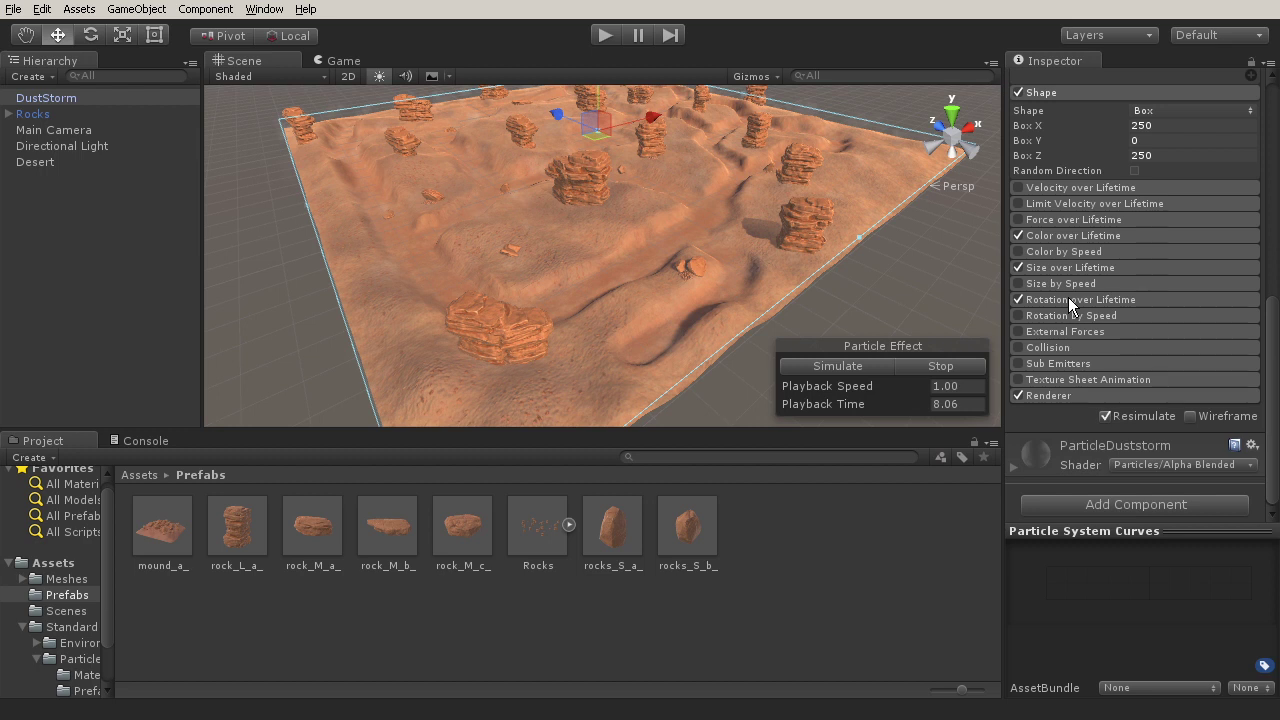
Review Rotation over Lifetime's angular velocity and the External Forces multiplier, folding both away
click(1068, 299)
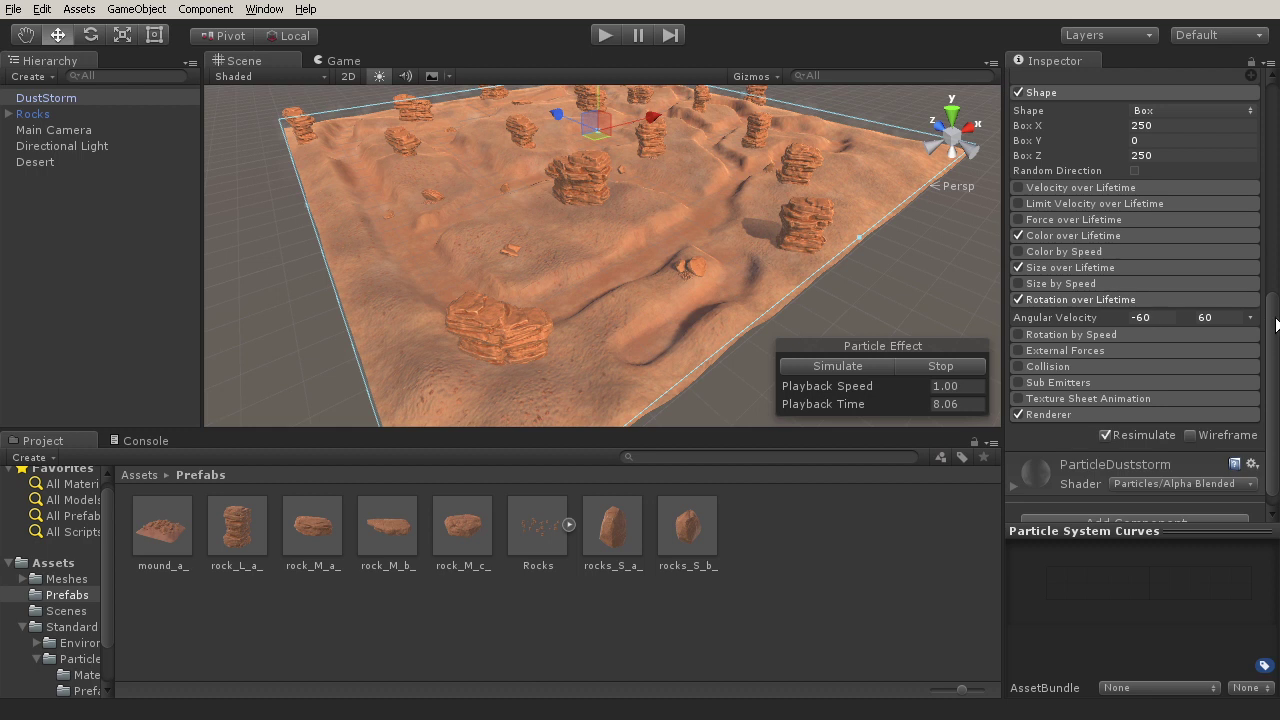
click(1112, 297)
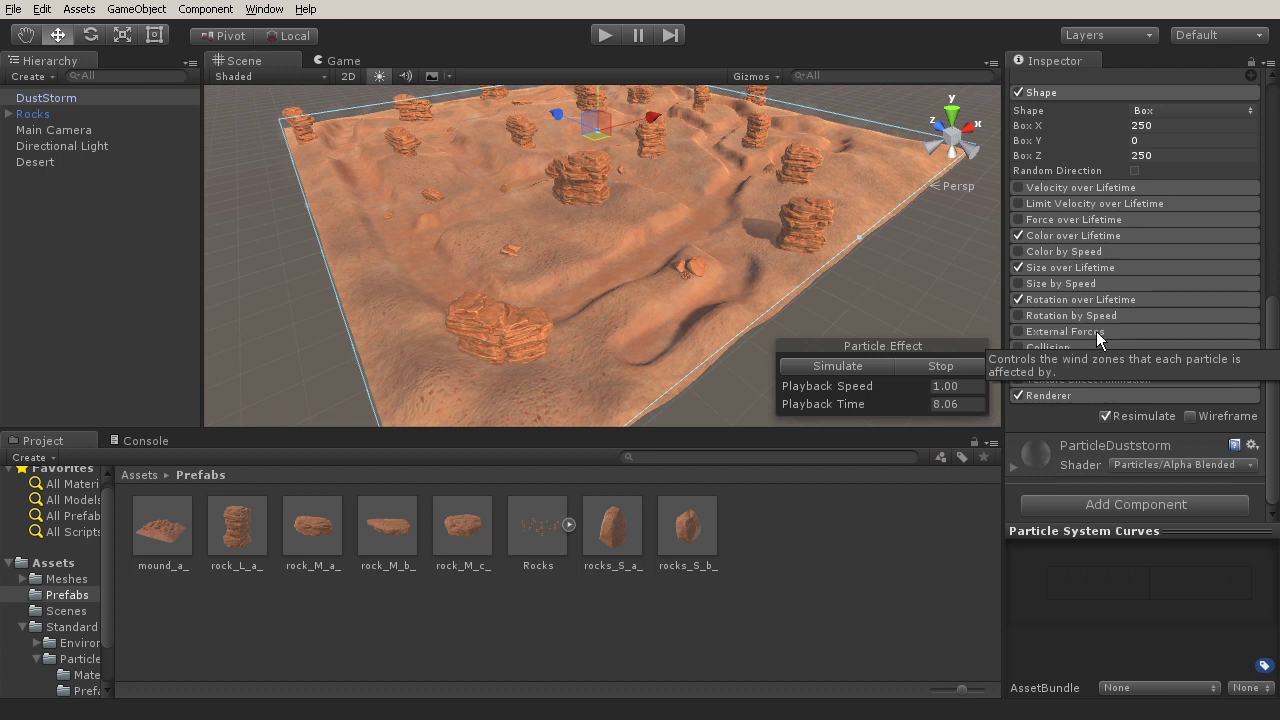
click(1096, 331)
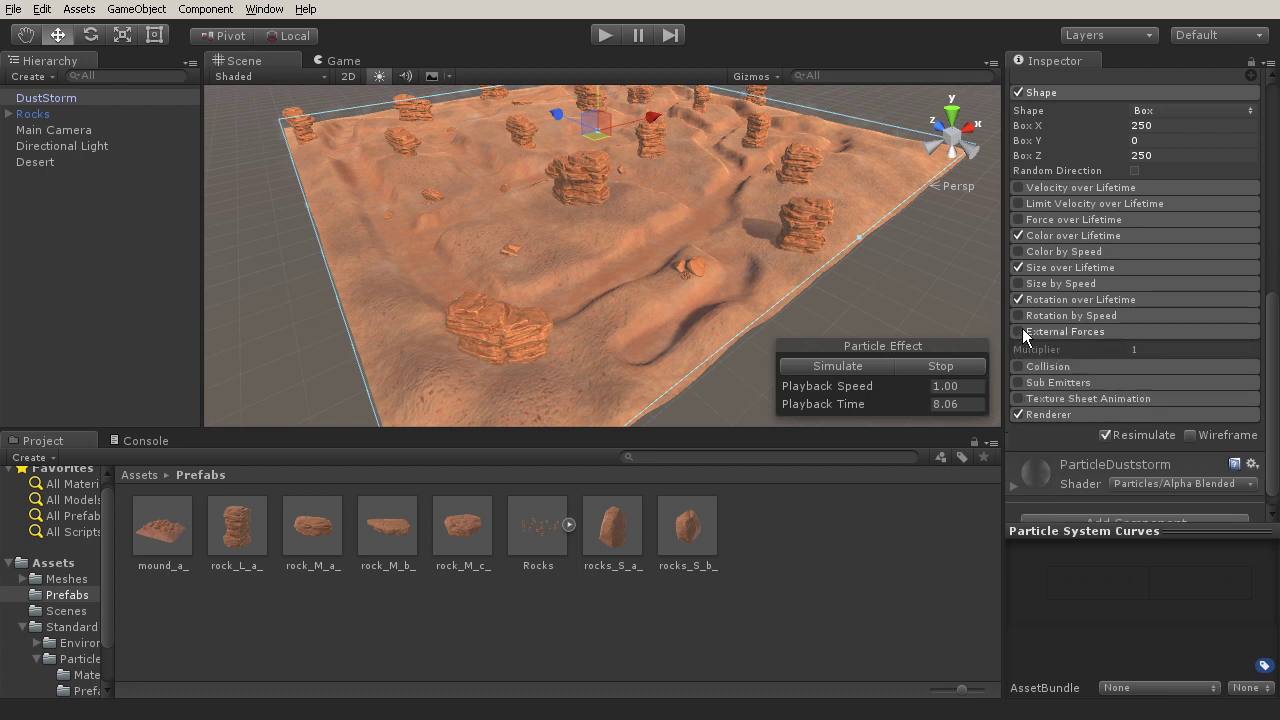
click(1088, 333)
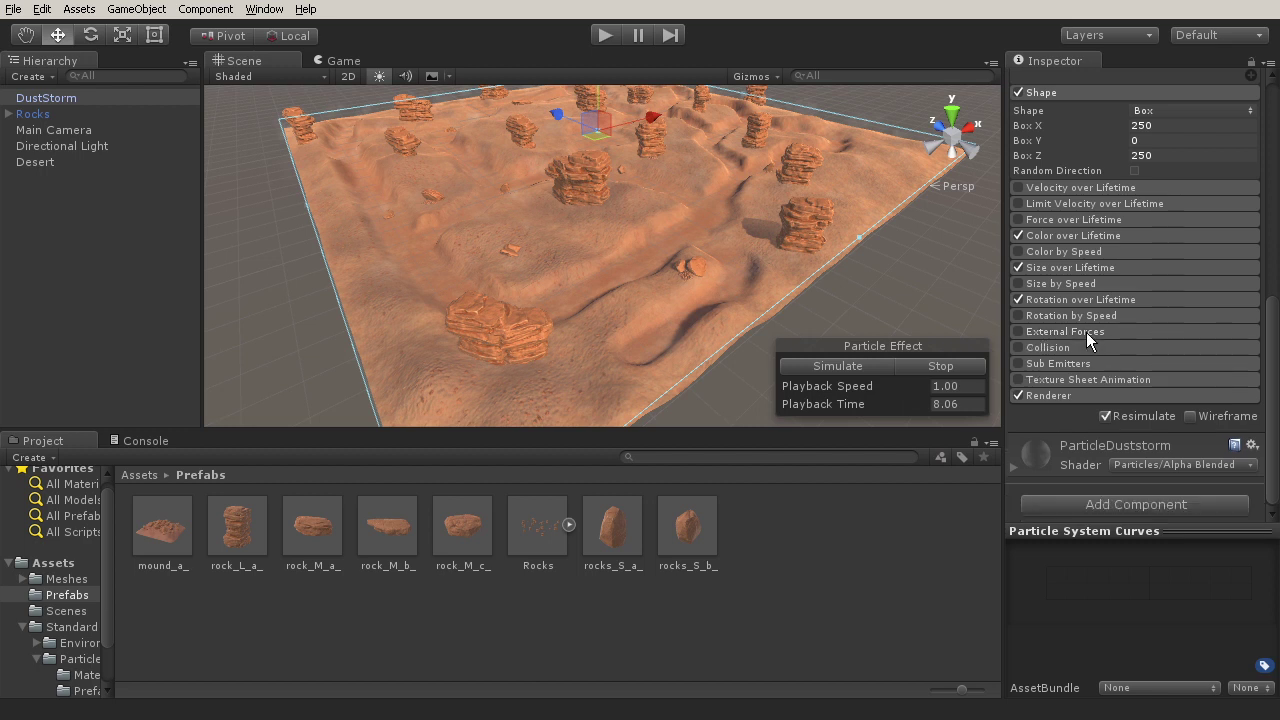
Recheck External Forces, then expand Collision: World type, Dampen 0.3, Bounce 1, High quality
click(1092, 331)
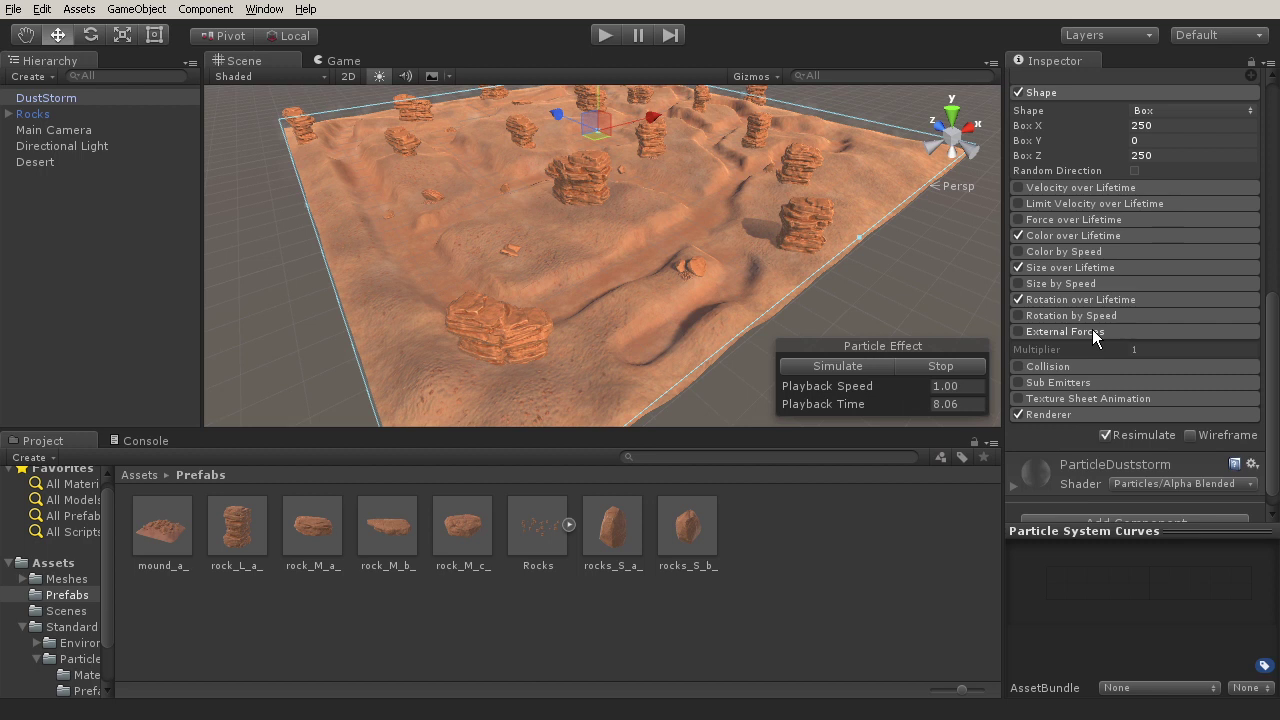
click(1092, 331)
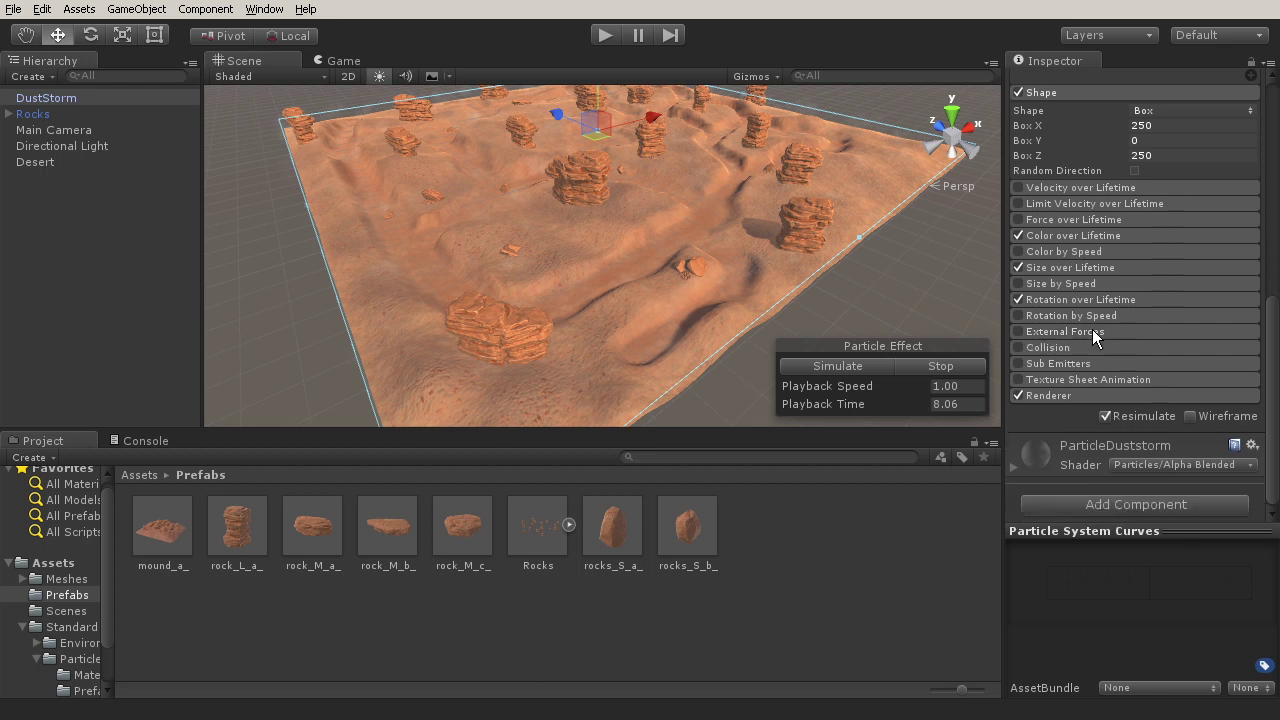
click(1092, 330)
click(1160, 333)
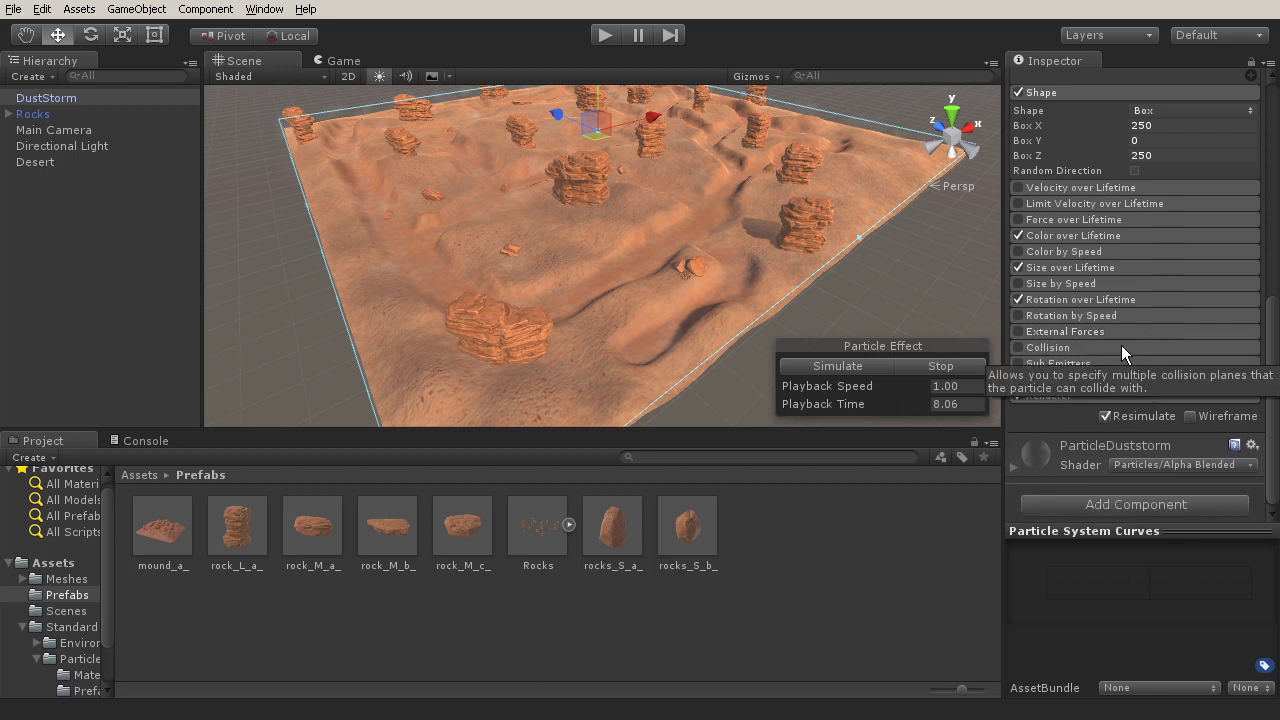
click(1118, 348)
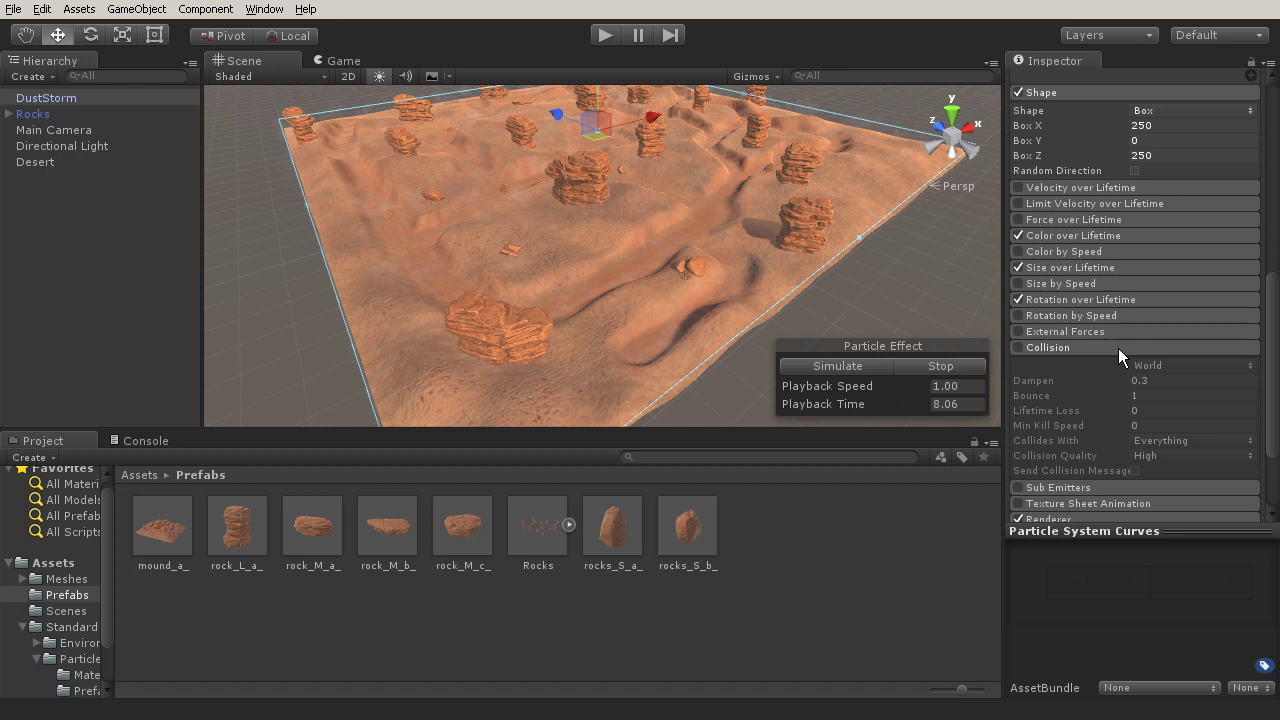
Collapse Collision, then expand and fold away Sub Emitters and Texture Sheet Animation
click(1118, 348)
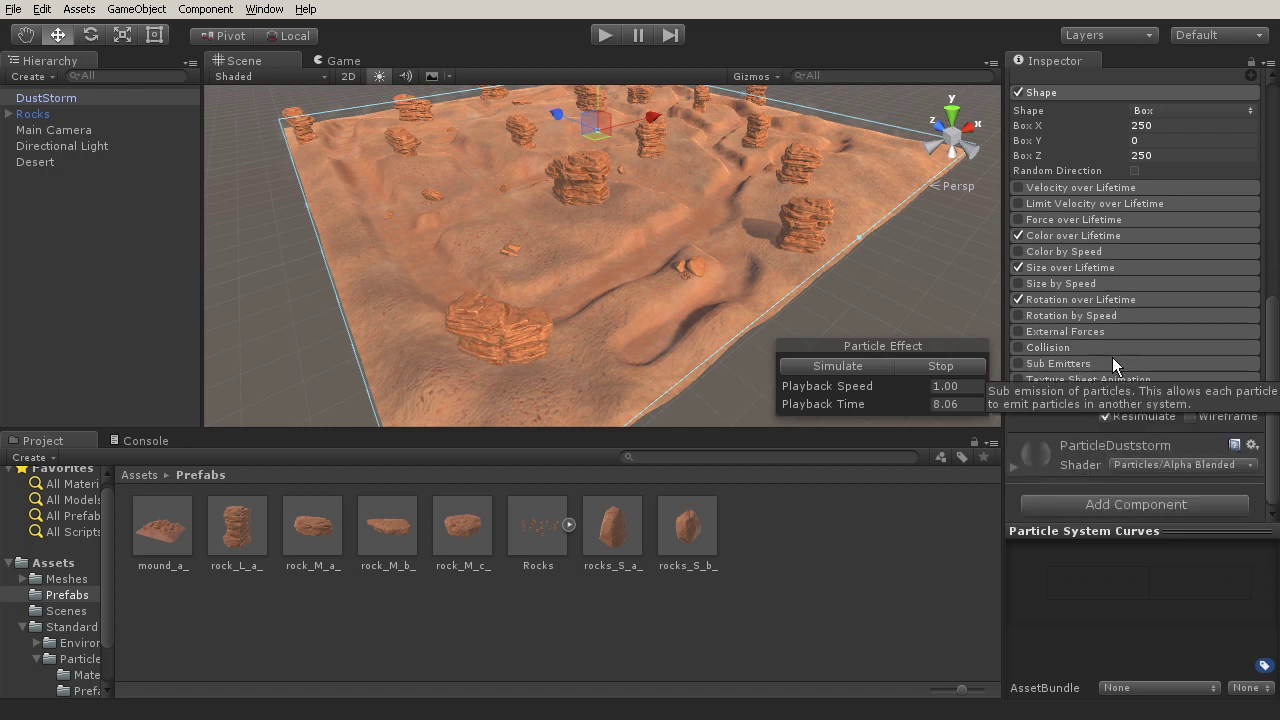
click(1106, 364)
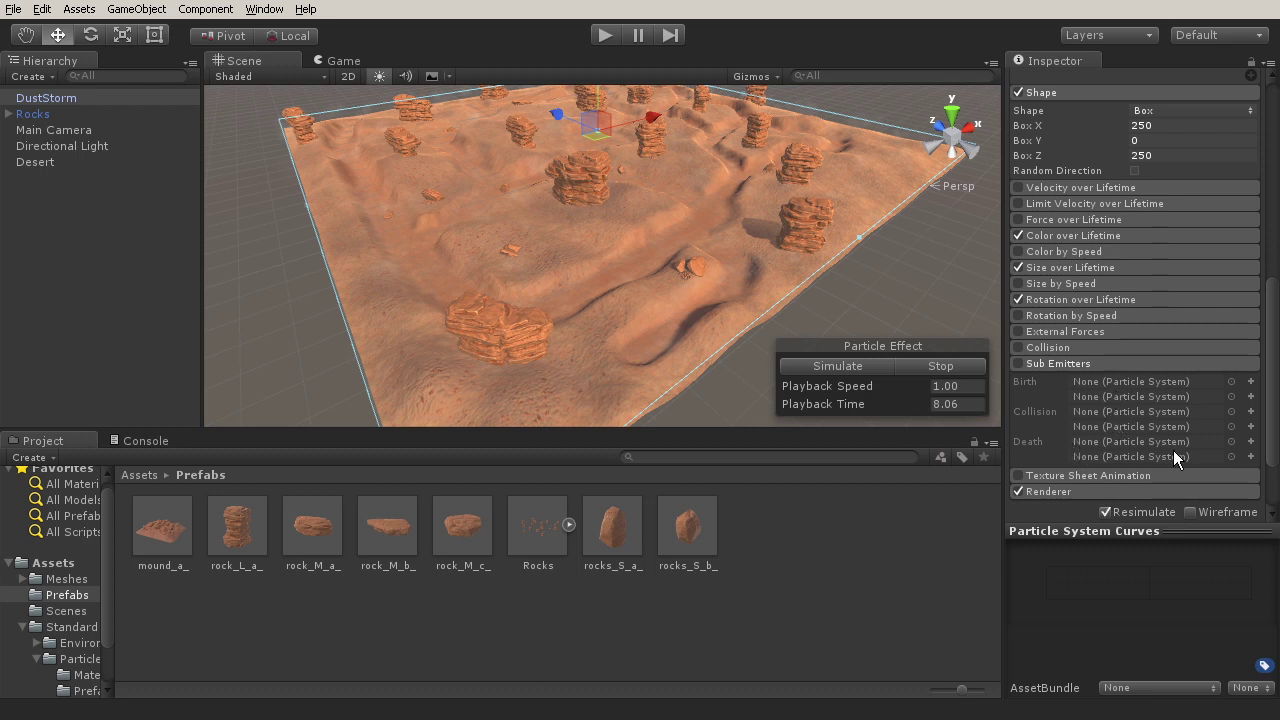
click(1147, 362)
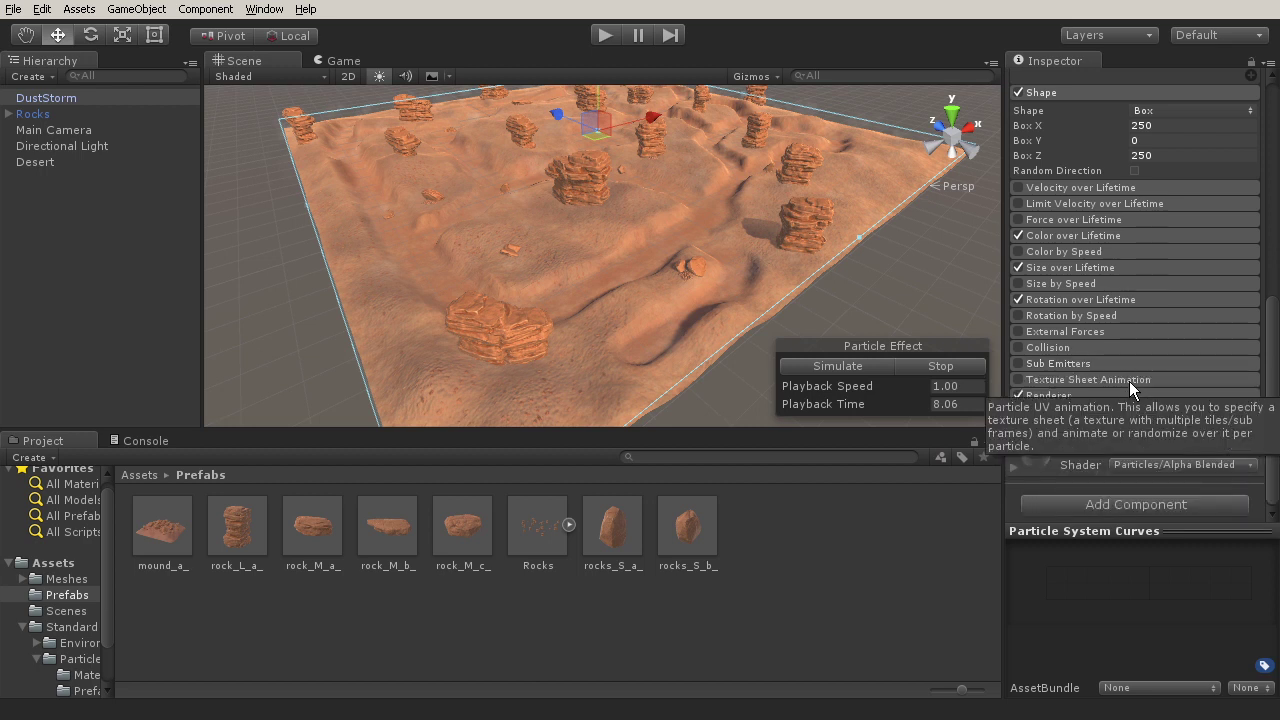
click(1129, 381)
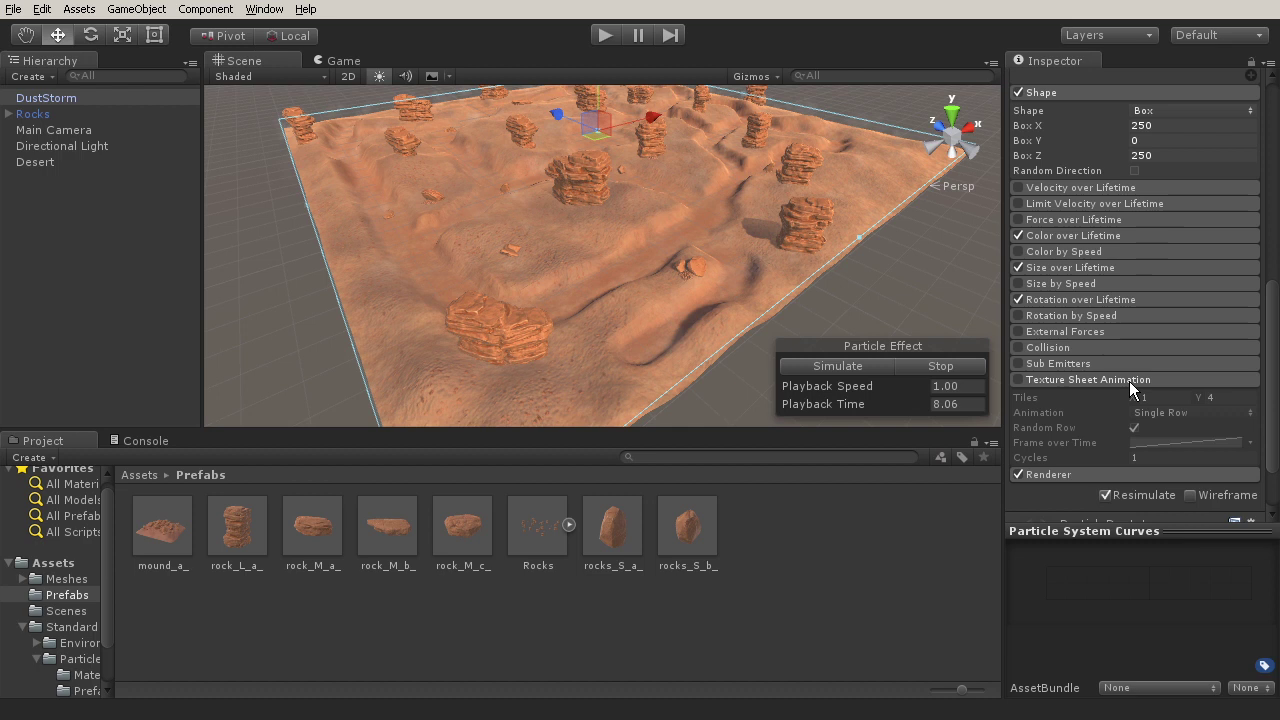
click(1129, 381)
Expand Renderer, keep Billboard render mode, and review the ParticleDuststorm material settings below
click(1117, 396)
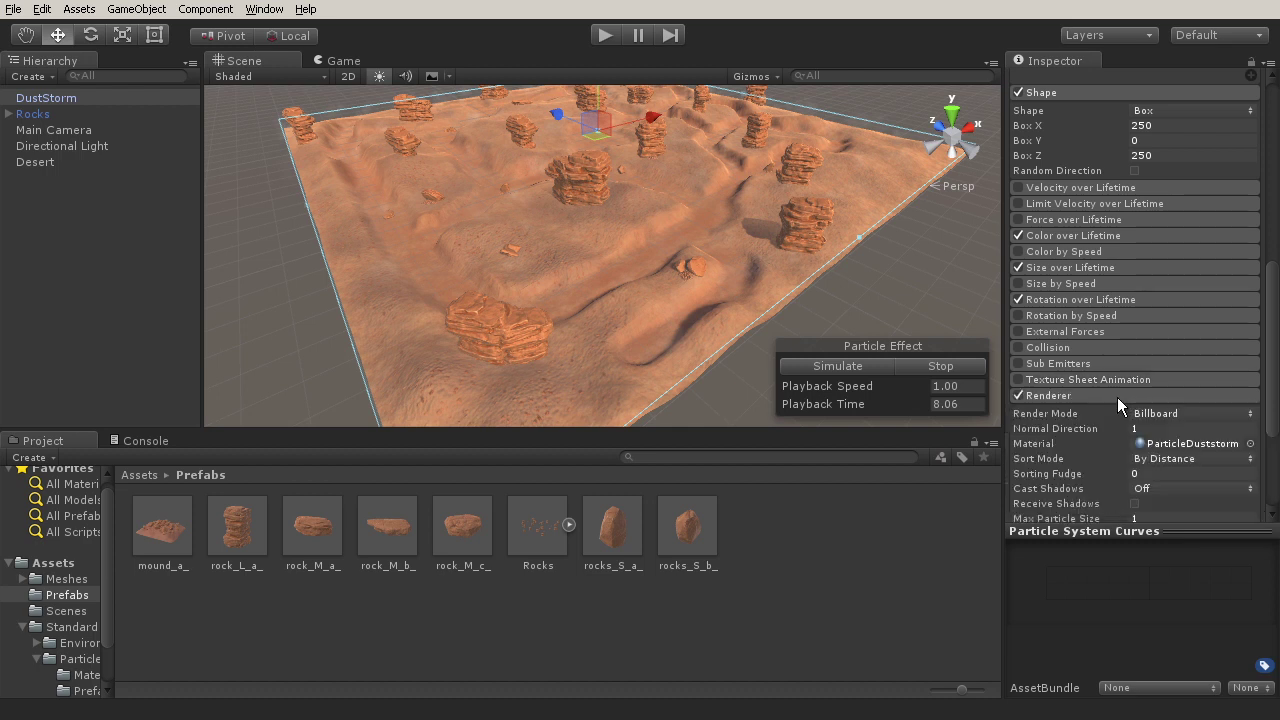
scroll(1116, 398, down, 3)
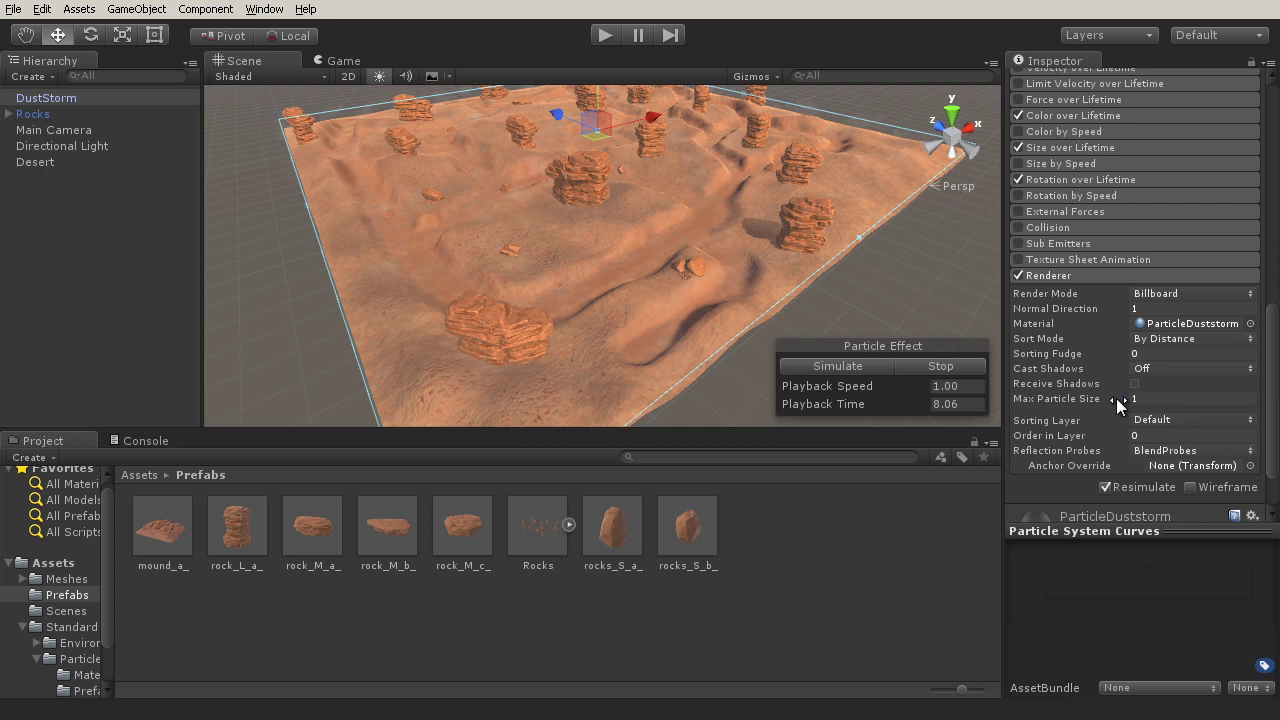
click(1181, 292)
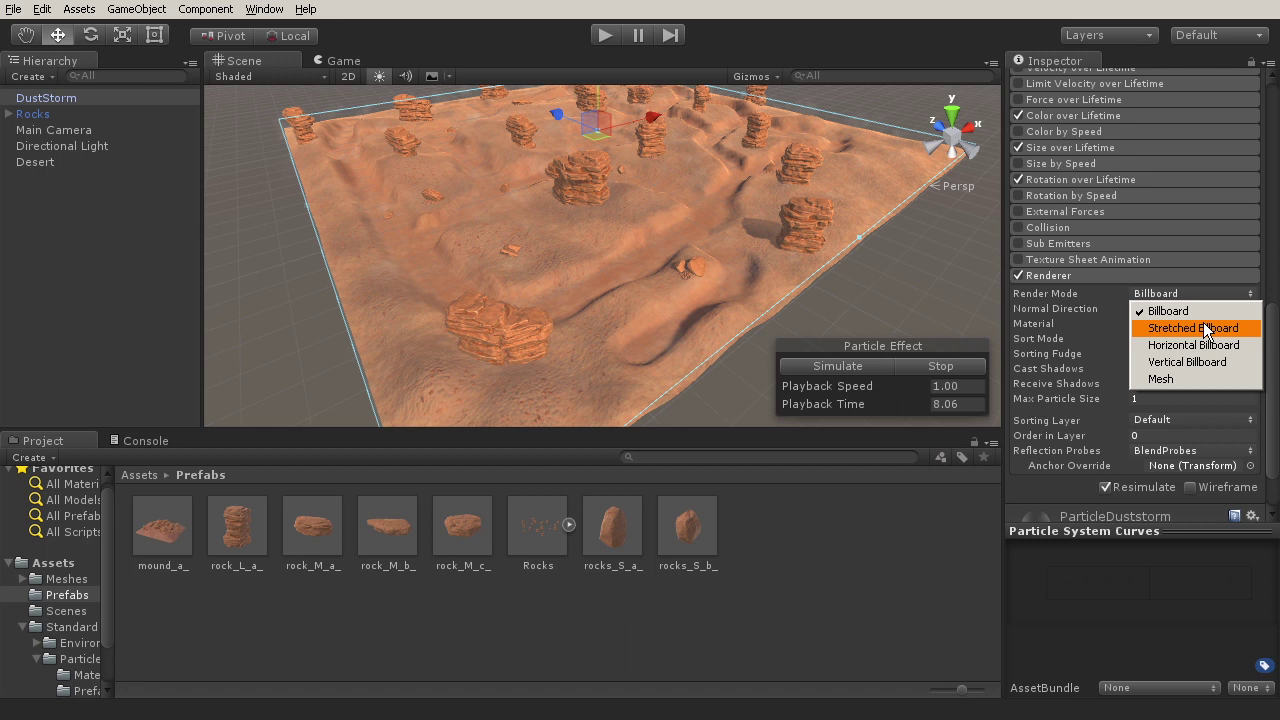
click(1099, 291)
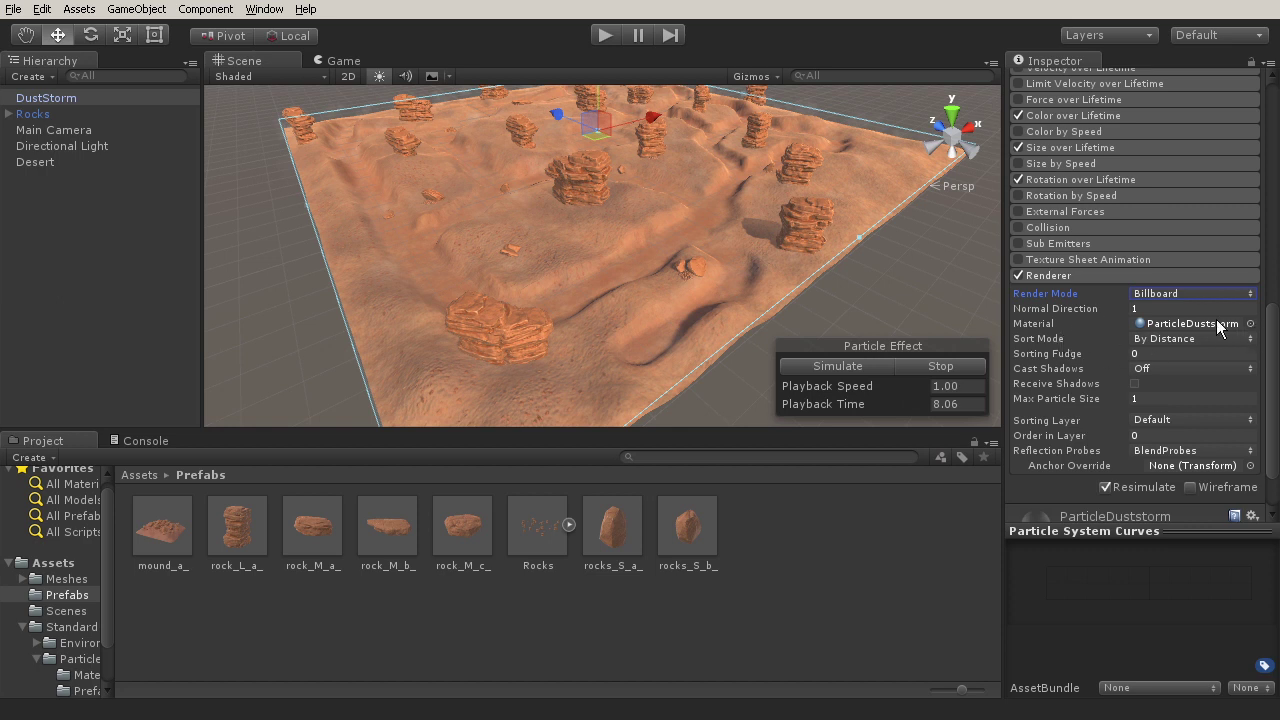
drag(1276, 332, 1272, 369)
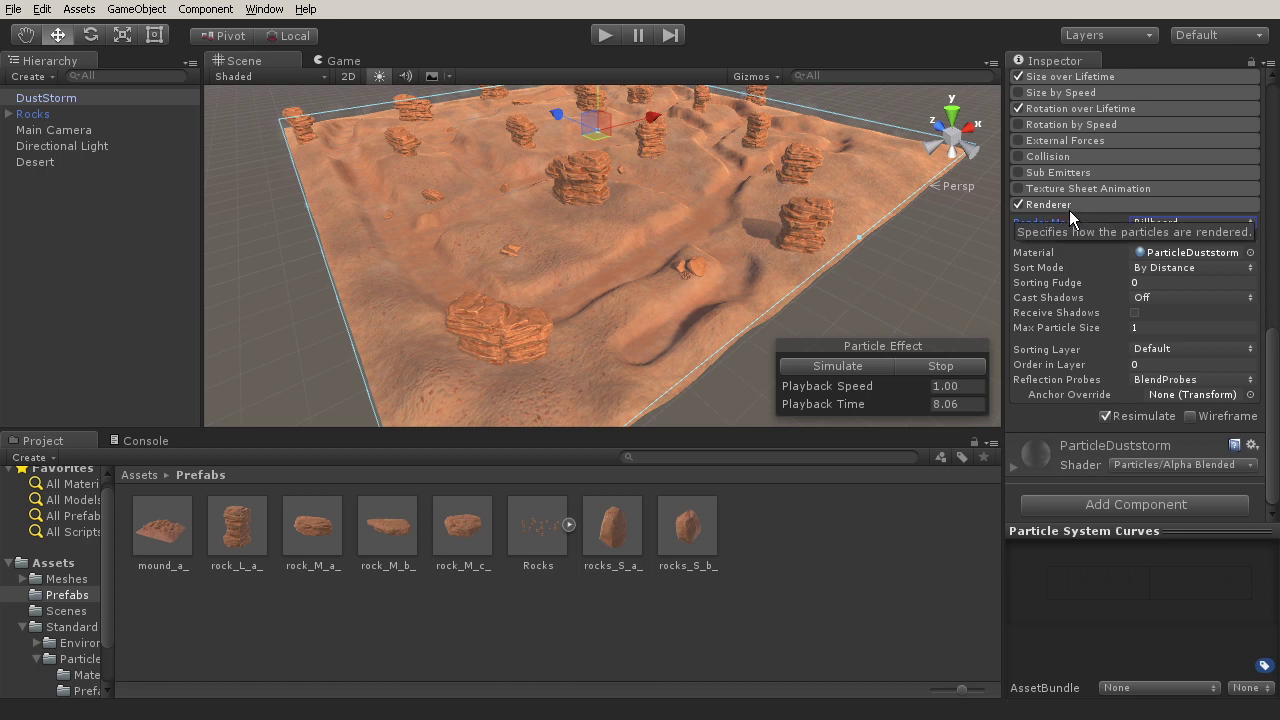
Scroll the Inspector to the top and look over DustStorm's particle module list
scroll(1120, 260, up, 5)
scroll(1155, 305, up, 8)
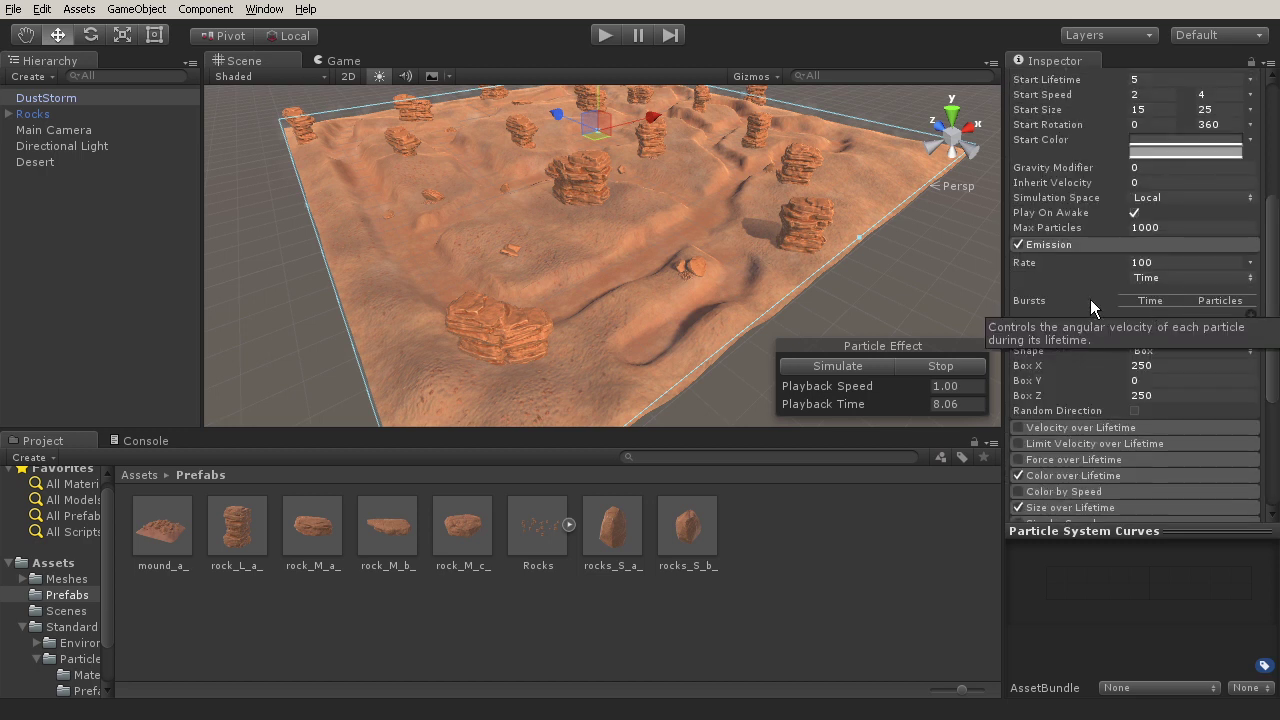
scroll(1105, 315, up, 1)
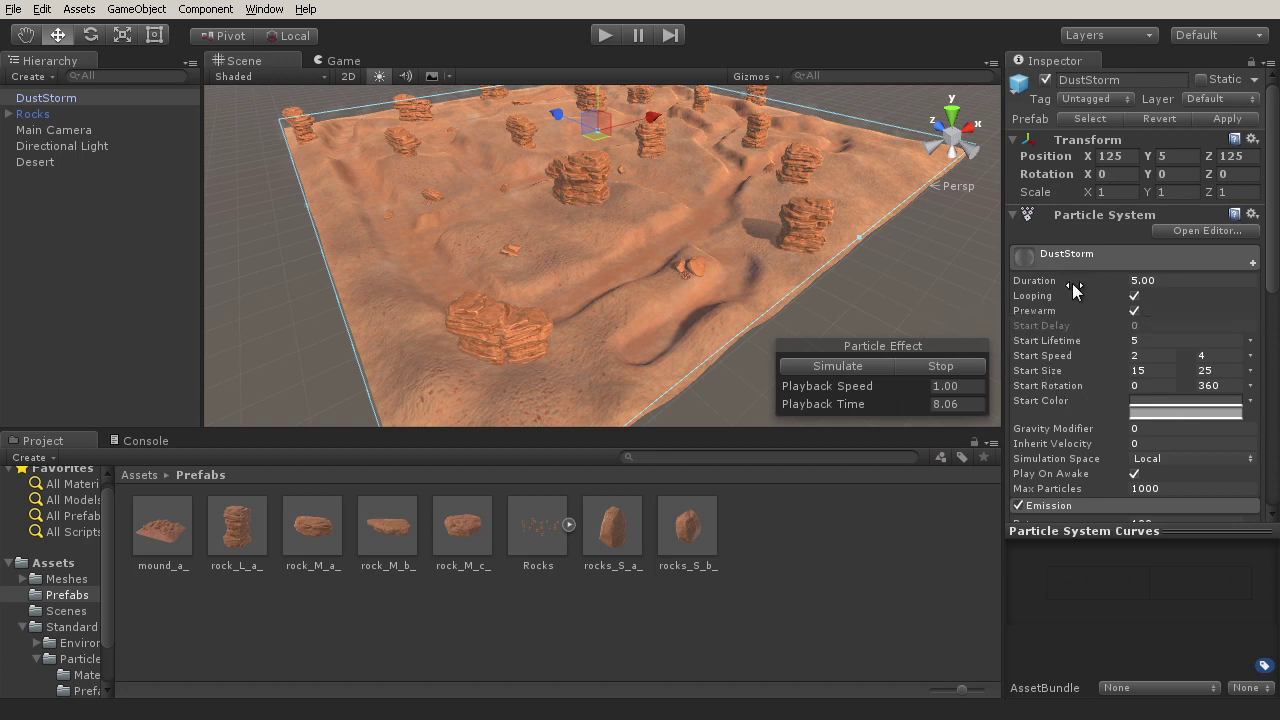
mouse_move(1079, 279)
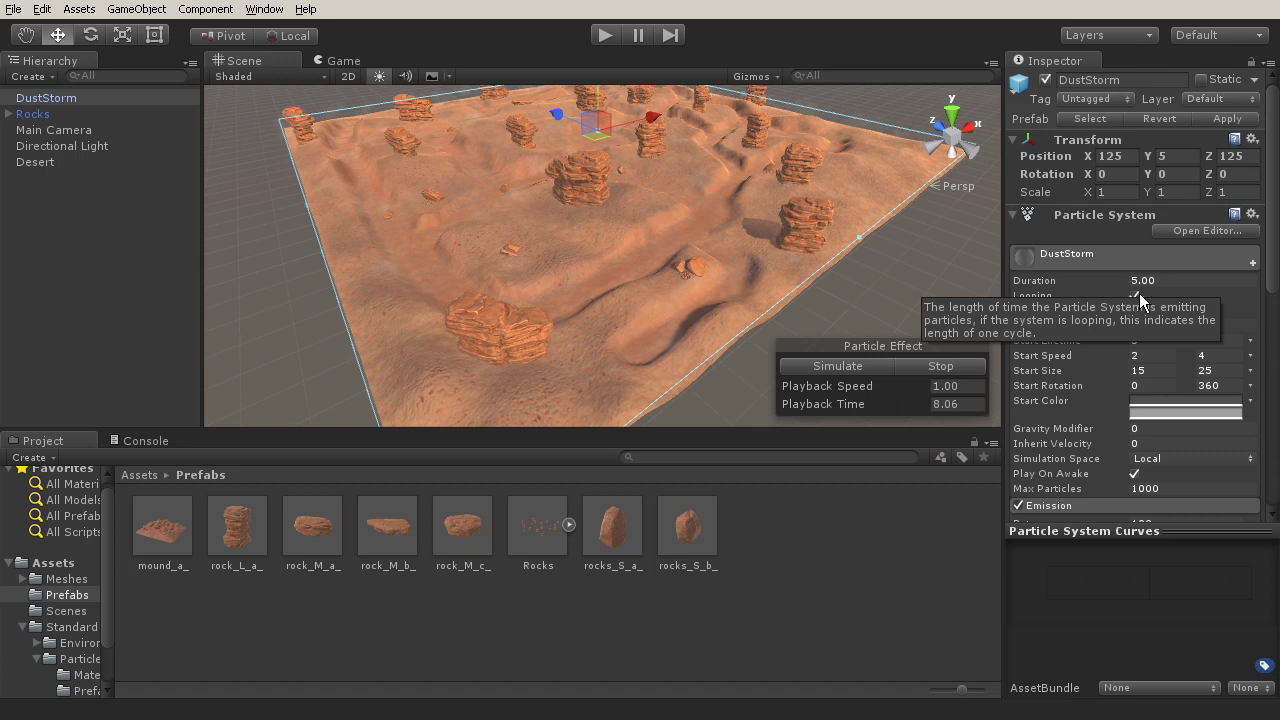
click(1253, 264)
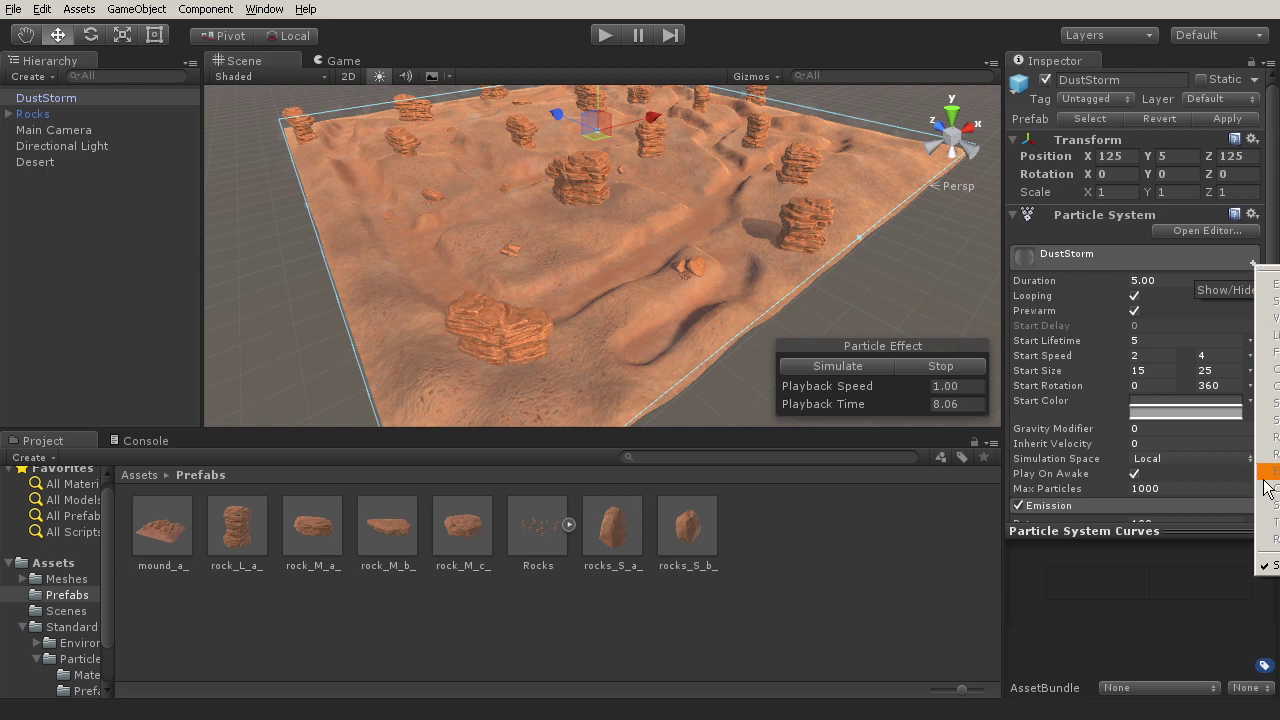
click(1267, 371)
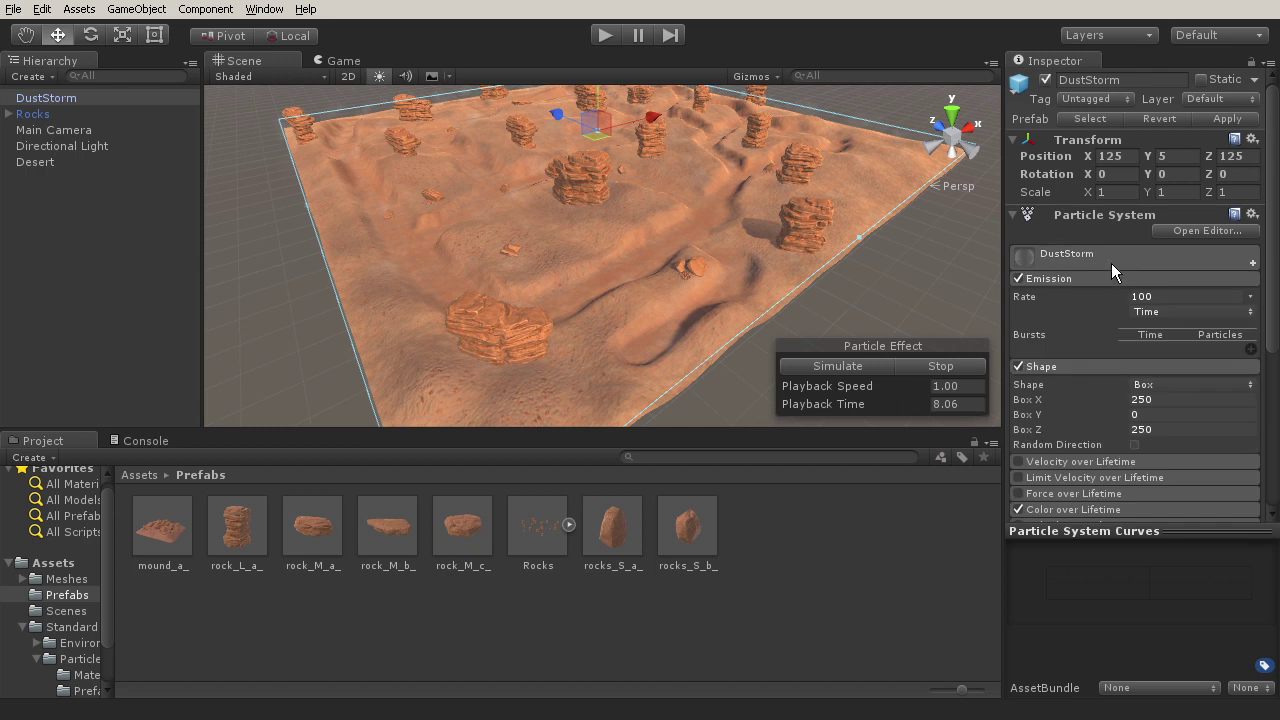
Collapse the Emission, Shape and DustStorm main settings sections
click(1091, 277)
click(1084, 294)
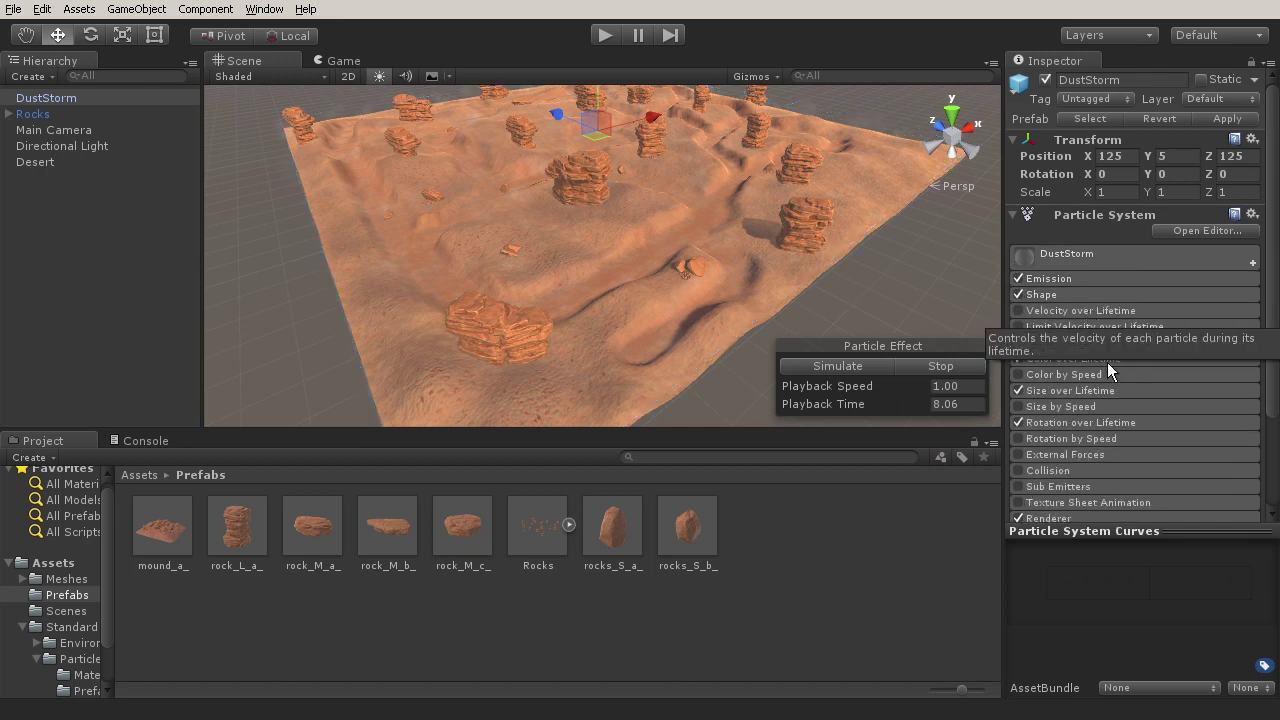
right_click(1173, 309)
right_click(1151, 292)
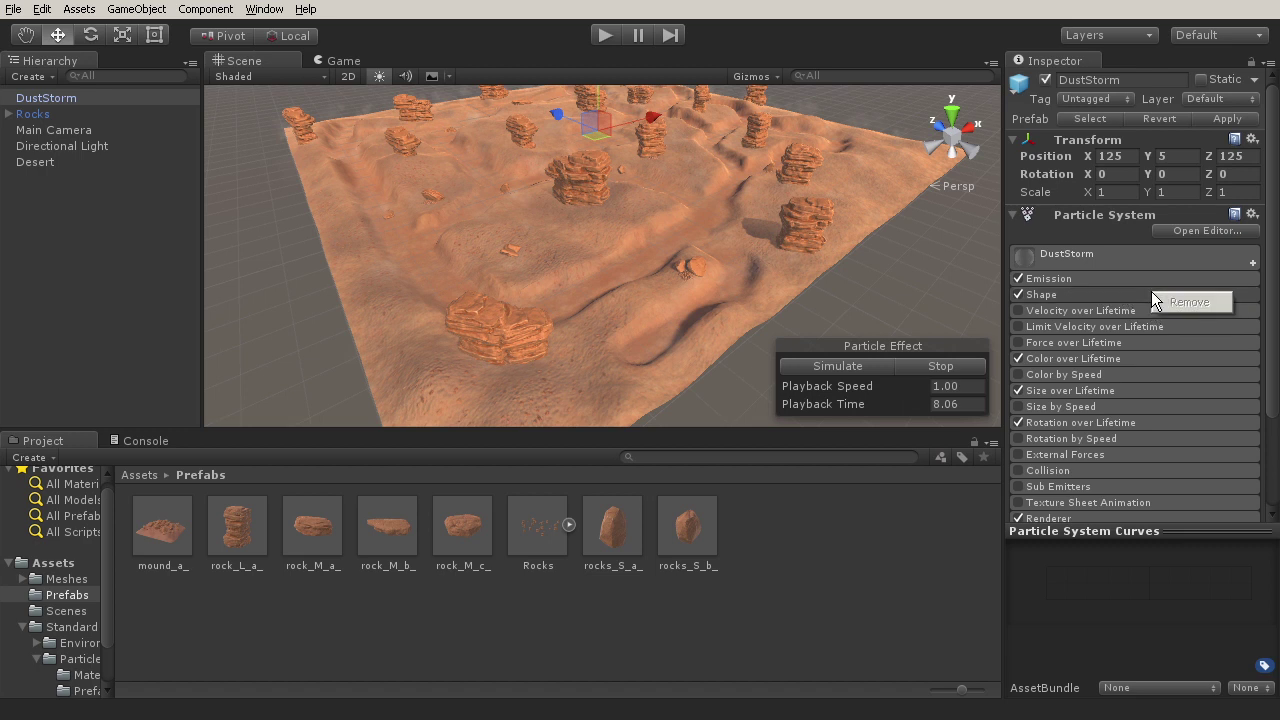
click(1186, 259)
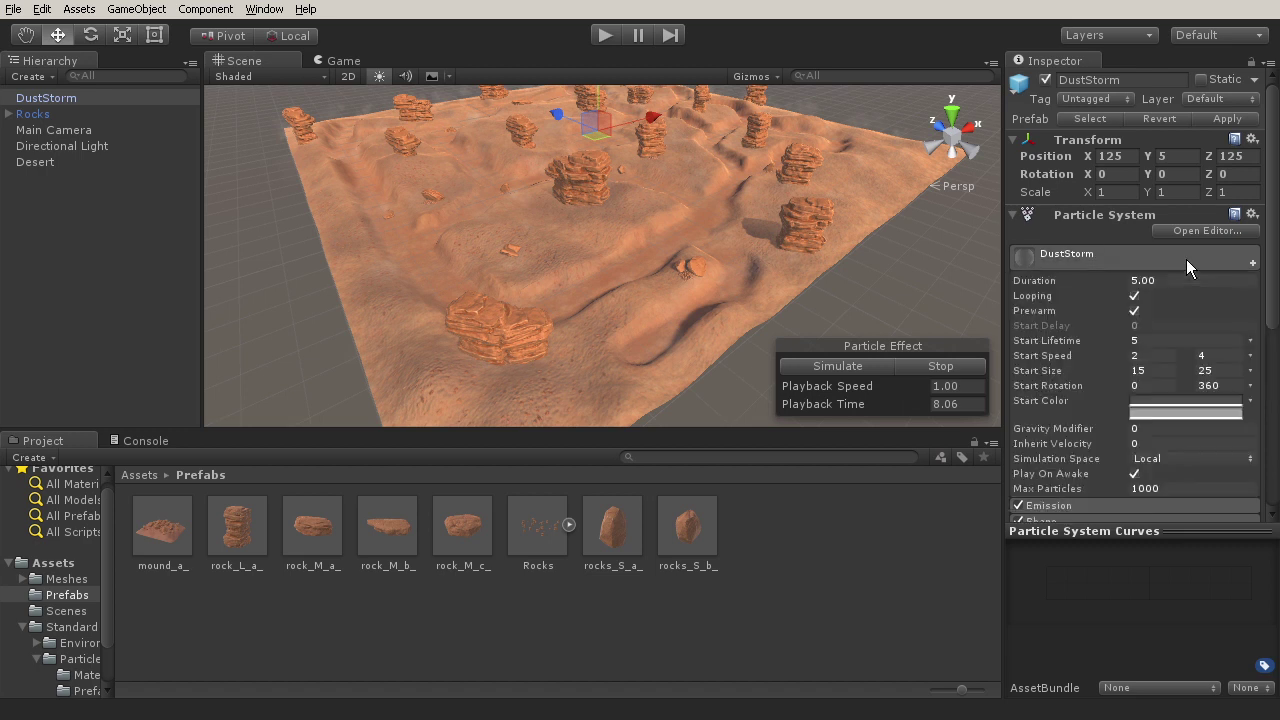
click(1200, 261)
Uncheck Show All so only enabled modules are listed, then recheck the module list
click(1252, 262)
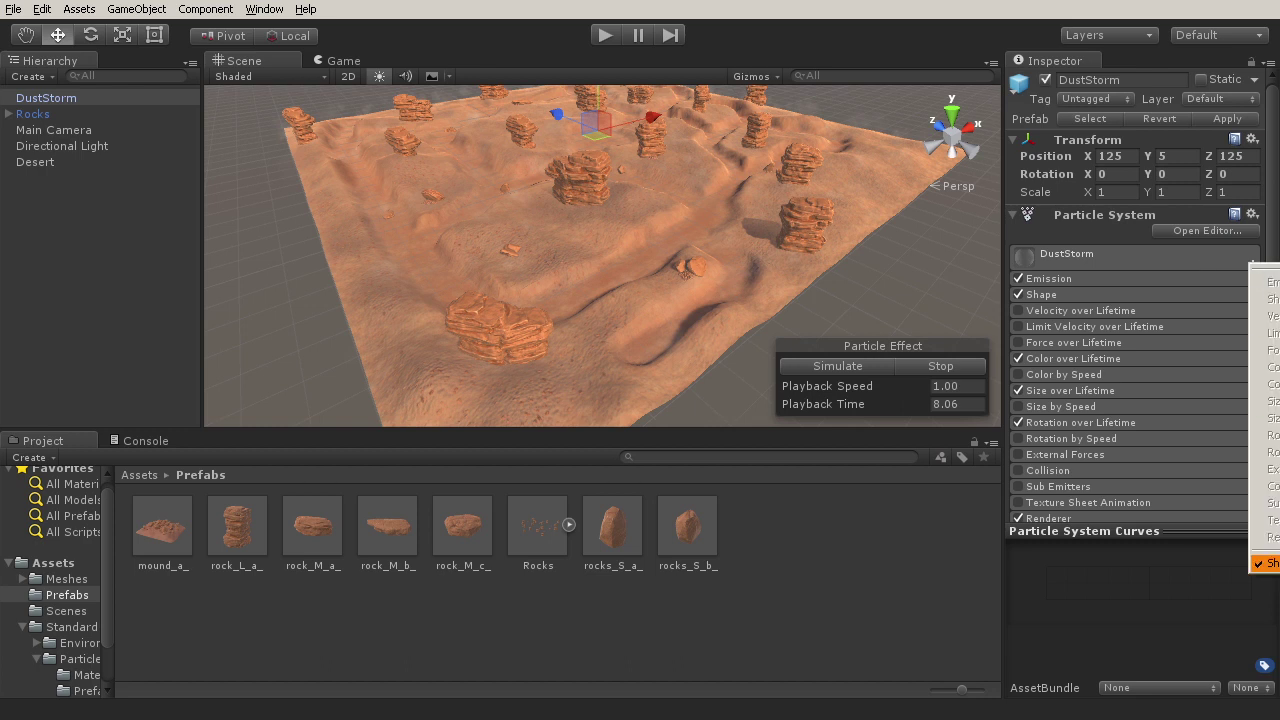
click(1265, 563)
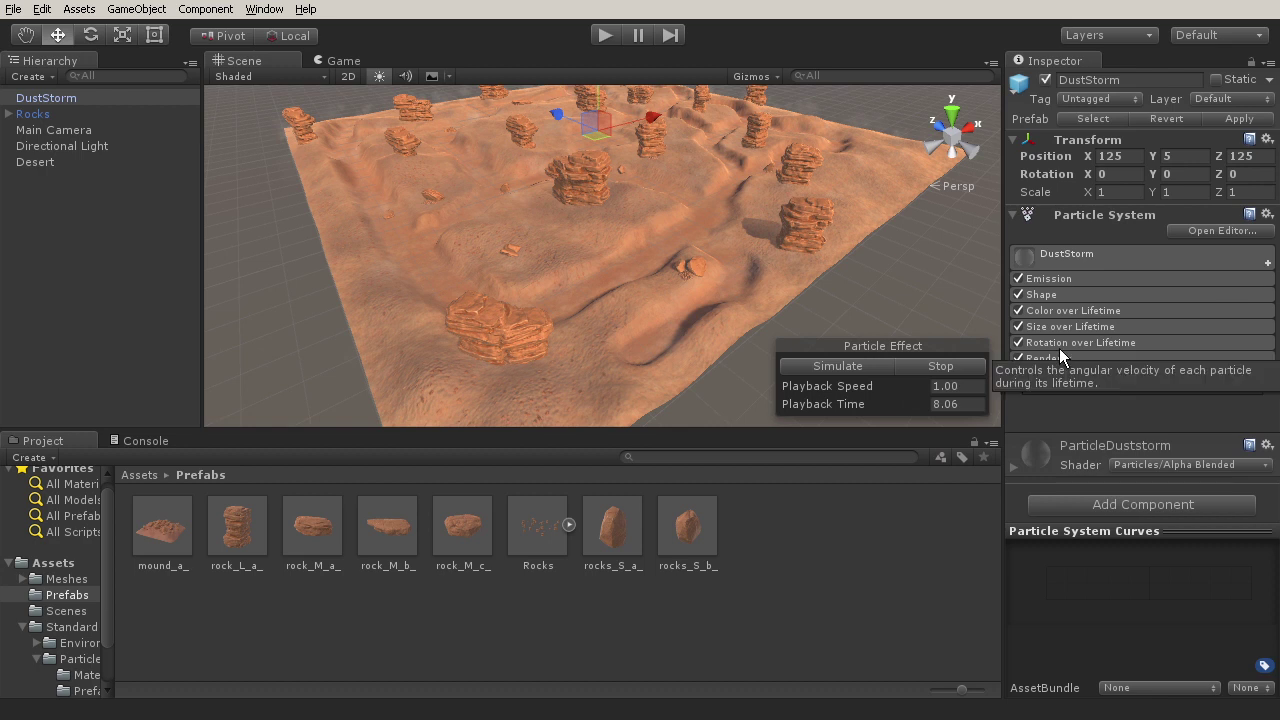
click(1268, 264)
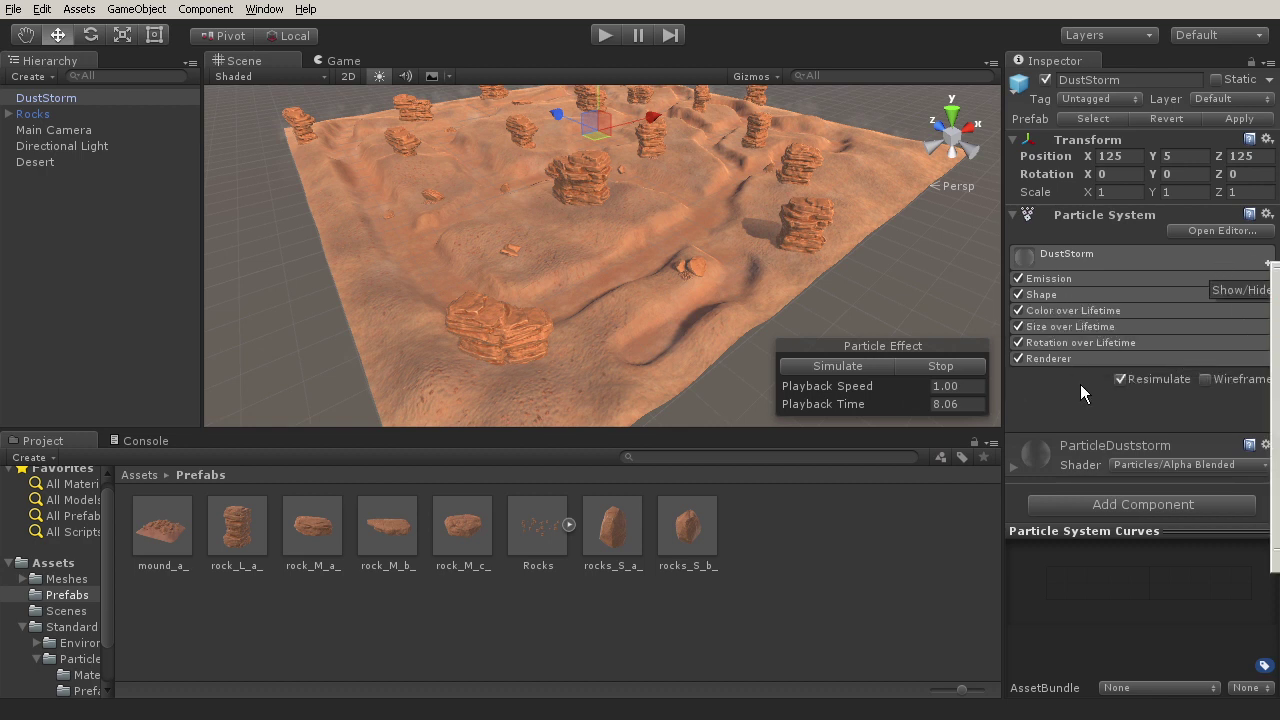
click(1107, 257)
click(1107, 257)
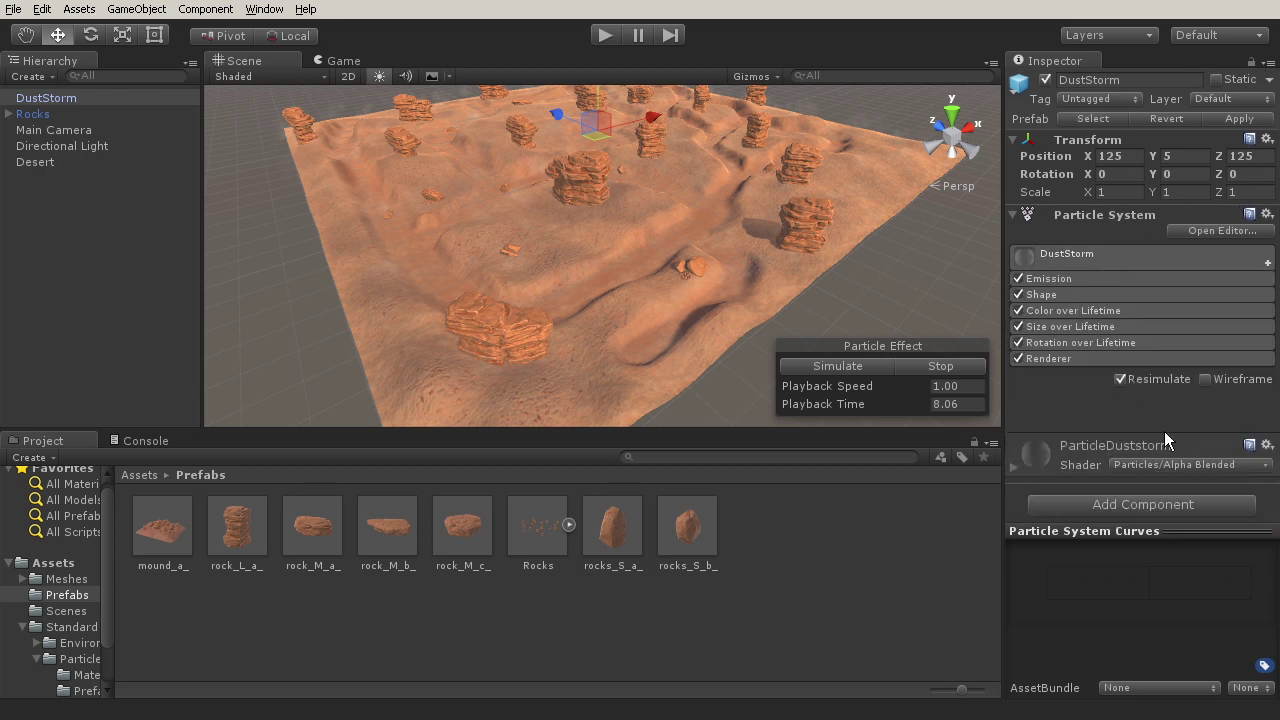